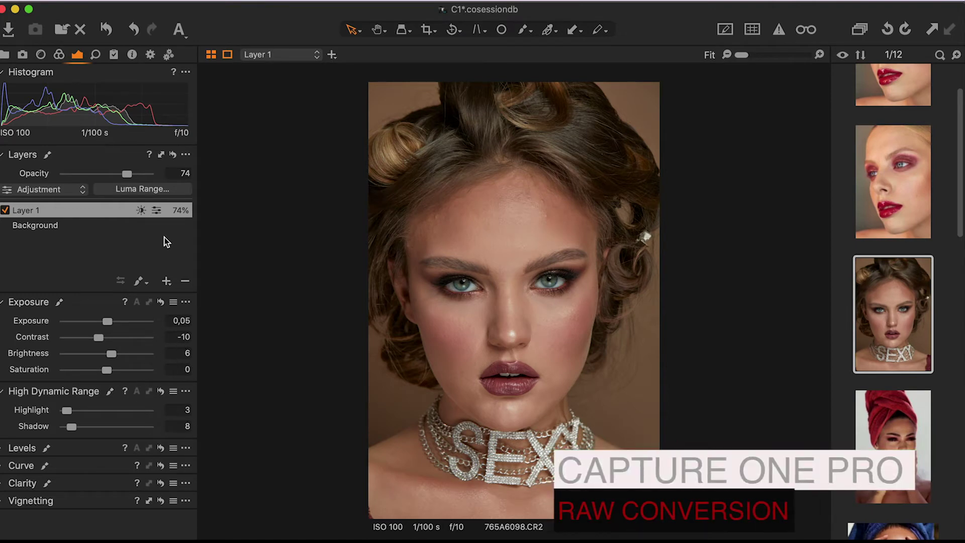
- Compare Layer 1 on and off, then send the portrait to Photoshop 2020 as a 16-bit TIFF
{"action": "left_click", "coordinate": [5, 210]}
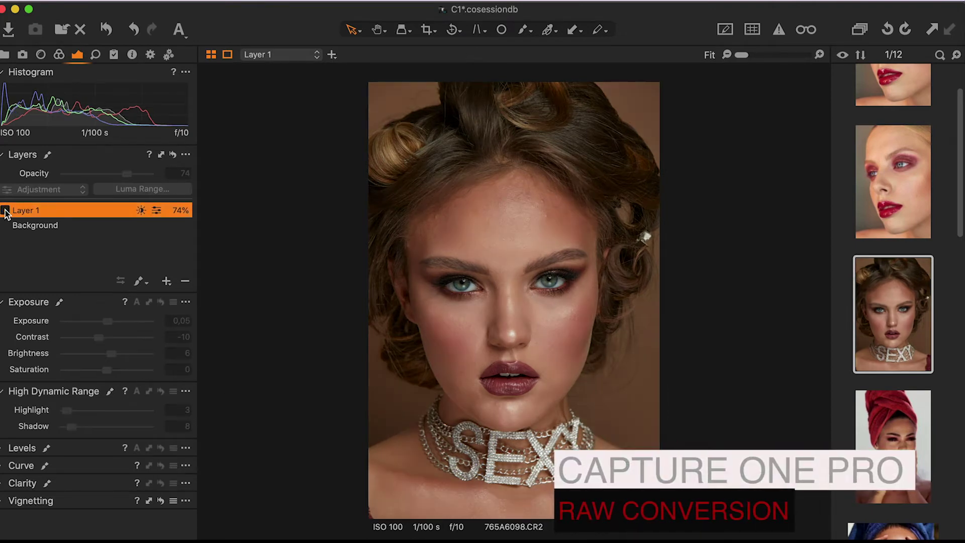
{"action": "left_click", "coordinate": [5, 211]}
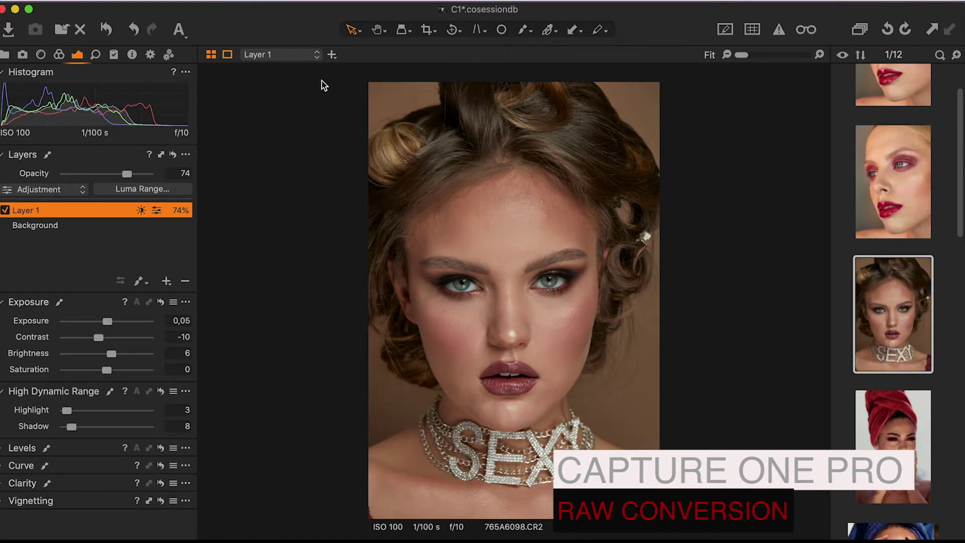
{"action": "left_click", "coordinate": [223, 16]}
{"action": "mouse_move", "coordinate": [198, 132]}
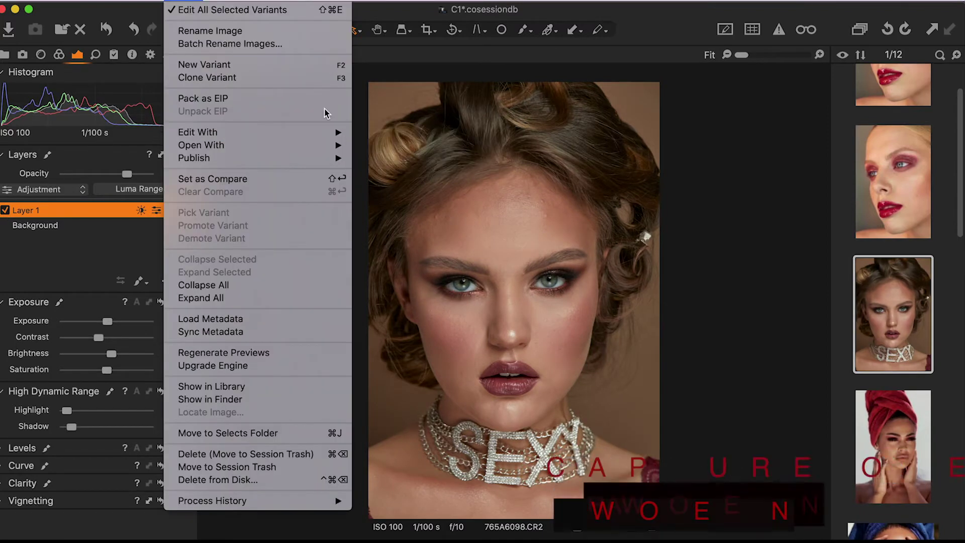
{"action": "left_click", "coordinate": [361, 133]}
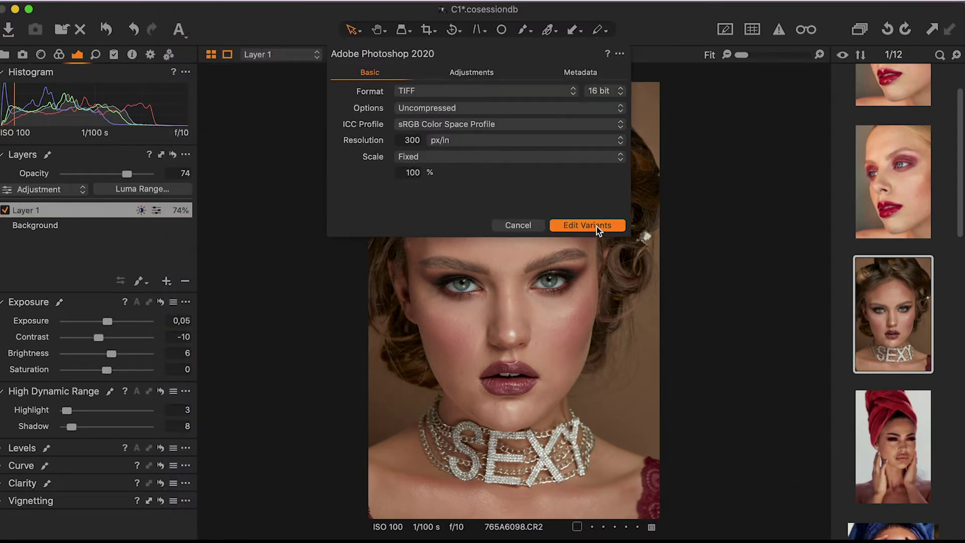
{"action": "left_click", "coordinate": [597, 227]}
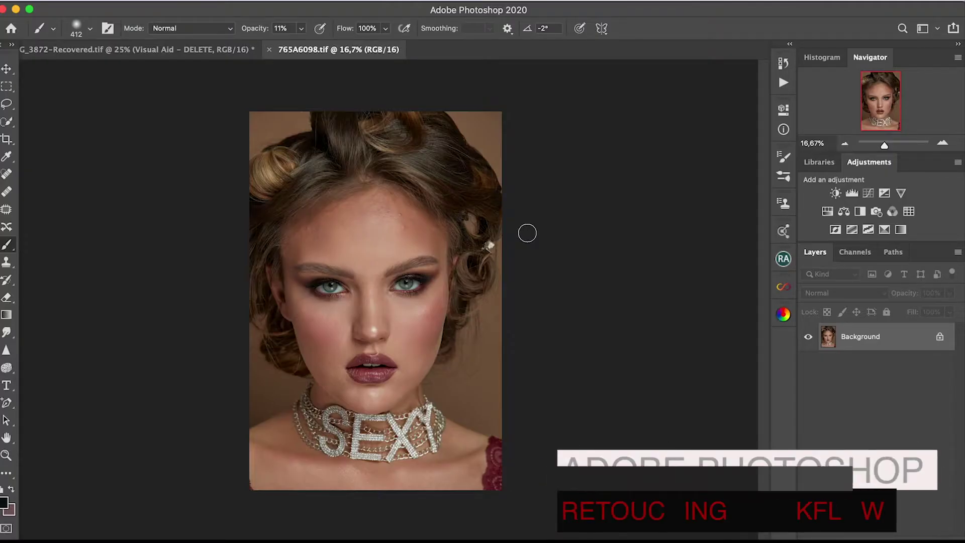
- Duplicate the background layer and zoom in on the forehead
{"action": "key", "text": "ctrl+j"}
{"action": "left_click_drag", "start_coordinate": [884, 145], "coordinate": [892, 155]}
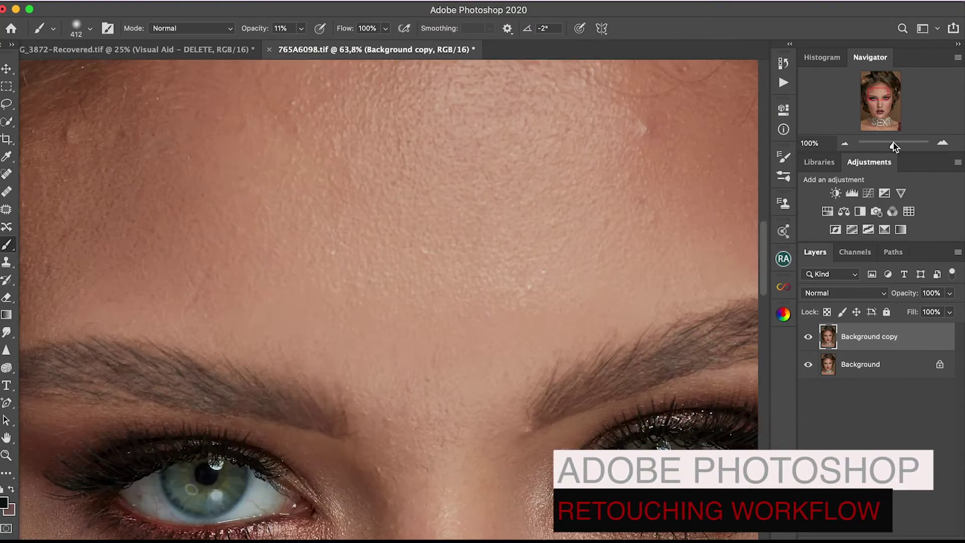
{"action": "left_click_drag", "start_coordinate": [894, 144], "coordinate": [895, 144]}
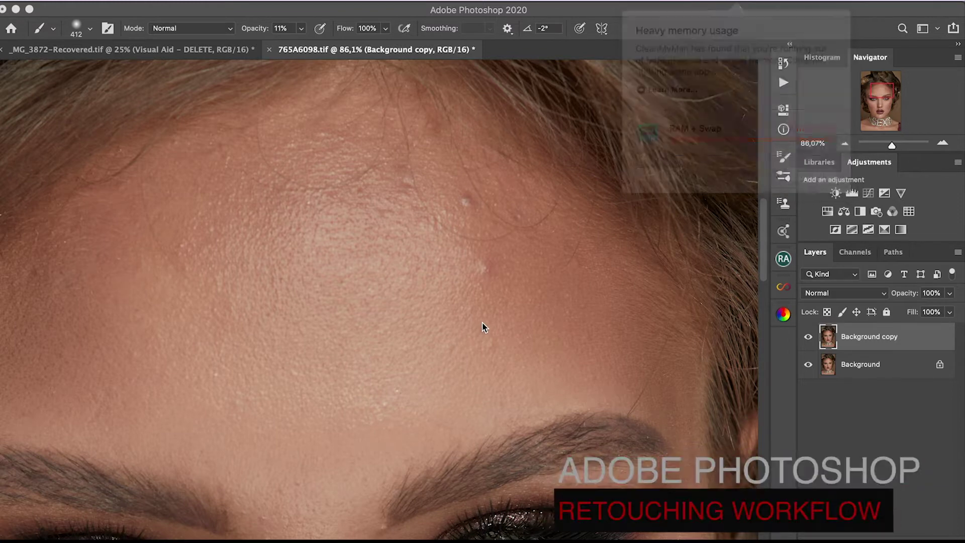
- Set up the Clone Stamp in Darken mode with a 12 px brush
{"action": "key", "text": "s"}
{"action": "left_click", "coordinate": [191, 28]}
{"action": "left_click", "coordinate": [187, 123]}
{"action": "left_click", "coordinate": [191, 28]}
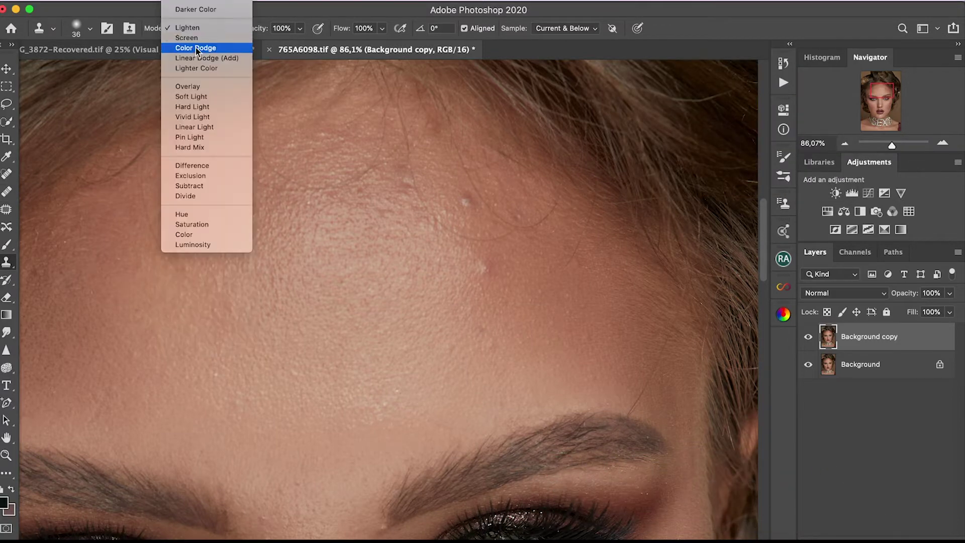
{"action": "key", "text": "bracketleft"}
{"action": "key", "text": "bracketleft"}
{"action": "key", "text": "bracketleft"}
{"action": "left_click", "coordinate": [90, 29]}
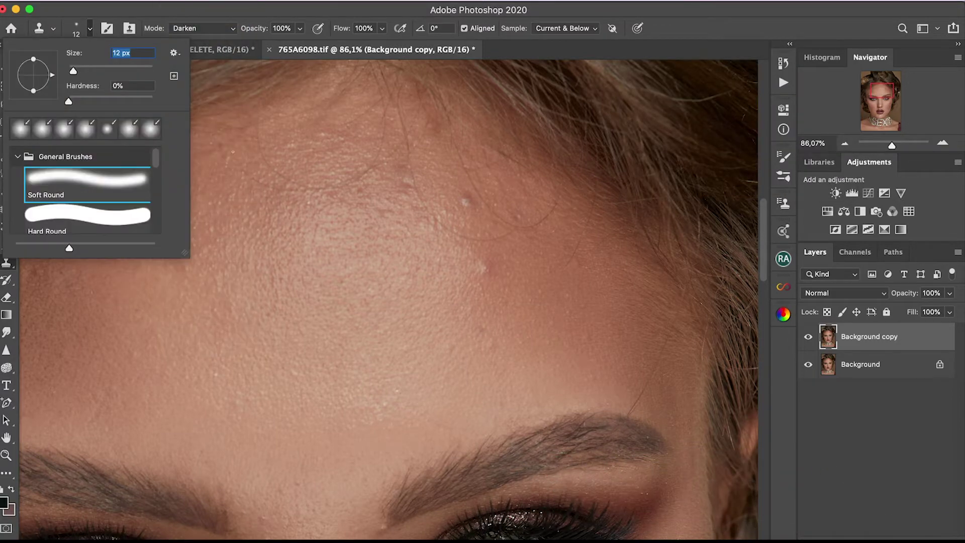
{"action": "key", "text": "Return"}
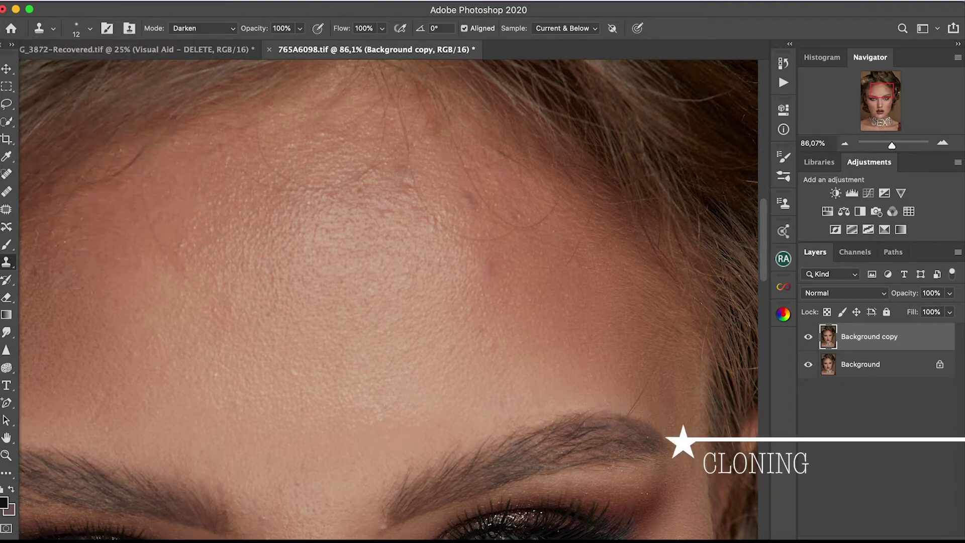
- Move around the forehead and switch the Clone Stamp mode to Lighten
{"action": "scroll", "coordinate": [443, 397], "scroll_direction": "down", "scroll_amount": 5}
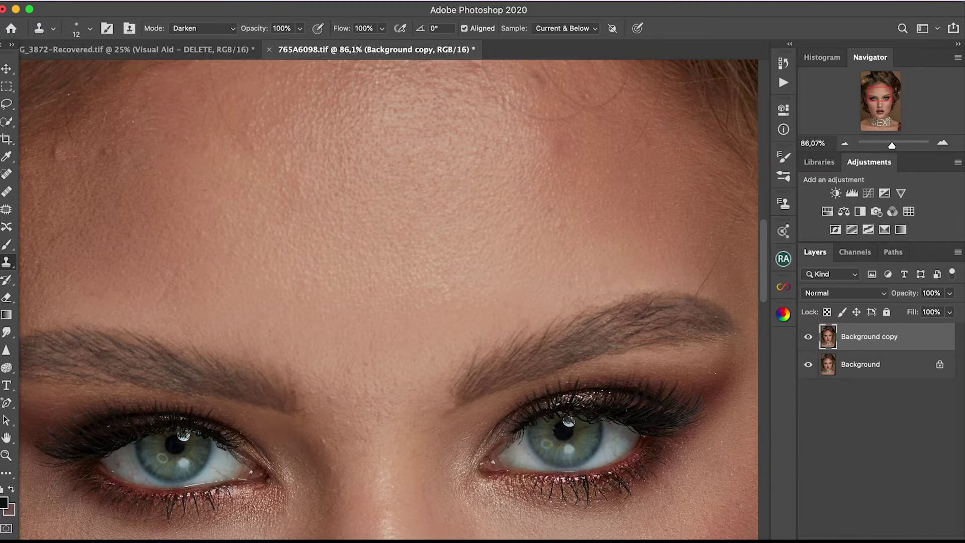
{"action": "scroll", "coordinate": [293, 234], "scroll_direction": "up", "scroll_amount": 3}
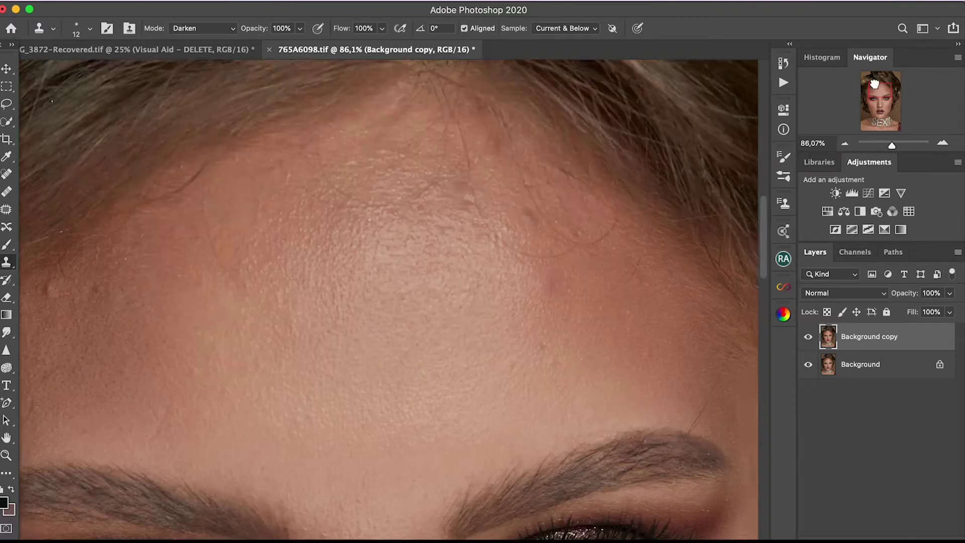
{"action": "scroll", "coordinate": [293, 234], "scroll_direction": "left", "scroll_amount": 5}
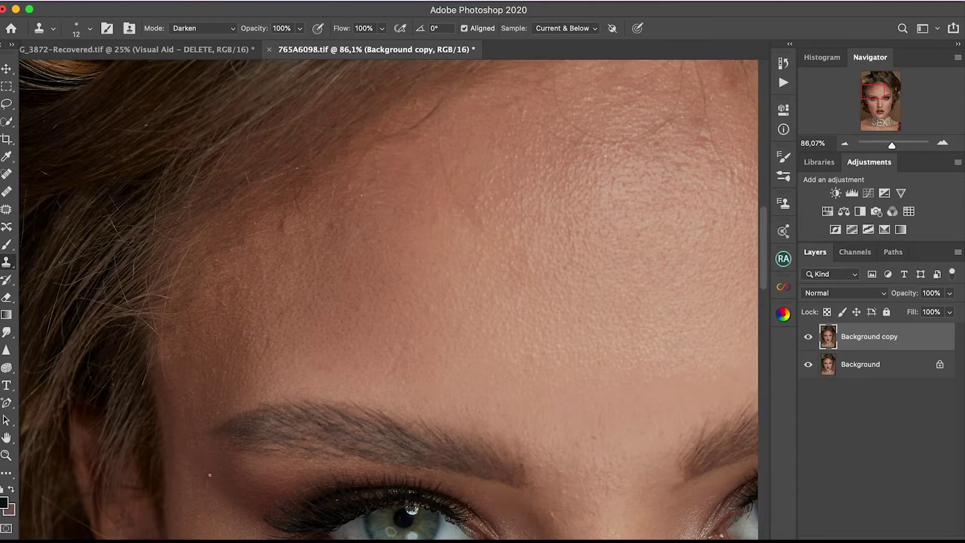
{"action": "scroll", "coordinate": [411, 260], "scroll_direction": "up", "scroll_amount": 3}
{"action": "scroll", "coordinate": [411, 259], "scroll_direction": "left", "scroll_amount": 2}
{"action": "left_click", "coordinate": [201, 28]}
{"action": "left_click", "coordinate": [203, 95]}
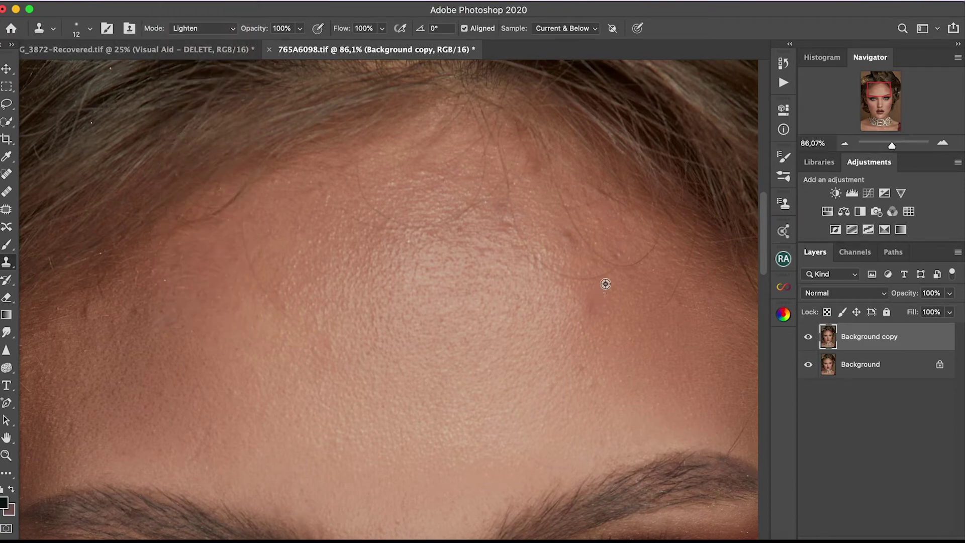
{"action": "left_click_drag", "start_coordinate": [891, 144], "coordinate": [894, 145]}
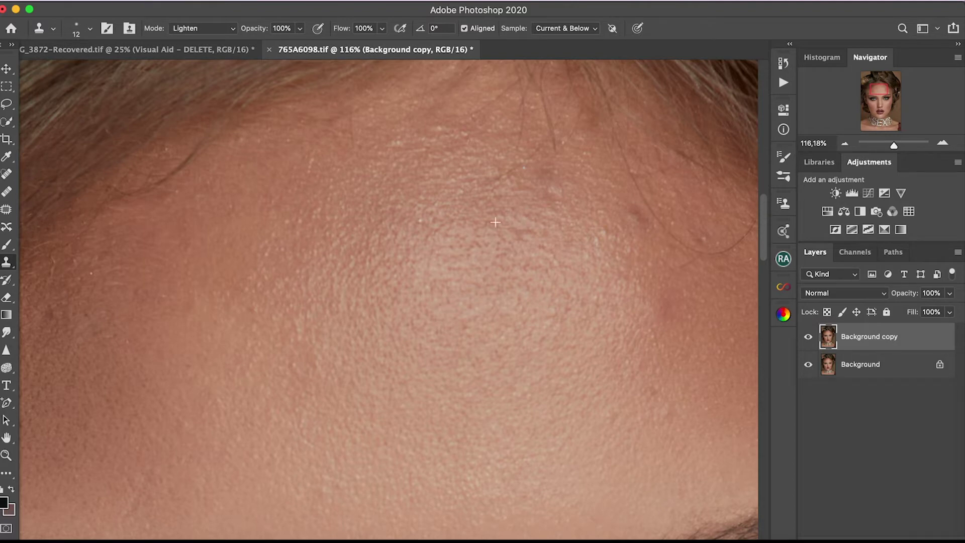
- Lighten-clone over the dark forehead spots, then zoom out to the whole face
{"action": "left_click_drag", "start_coordinate": [878, 89], "coordinate": [882, 89]}
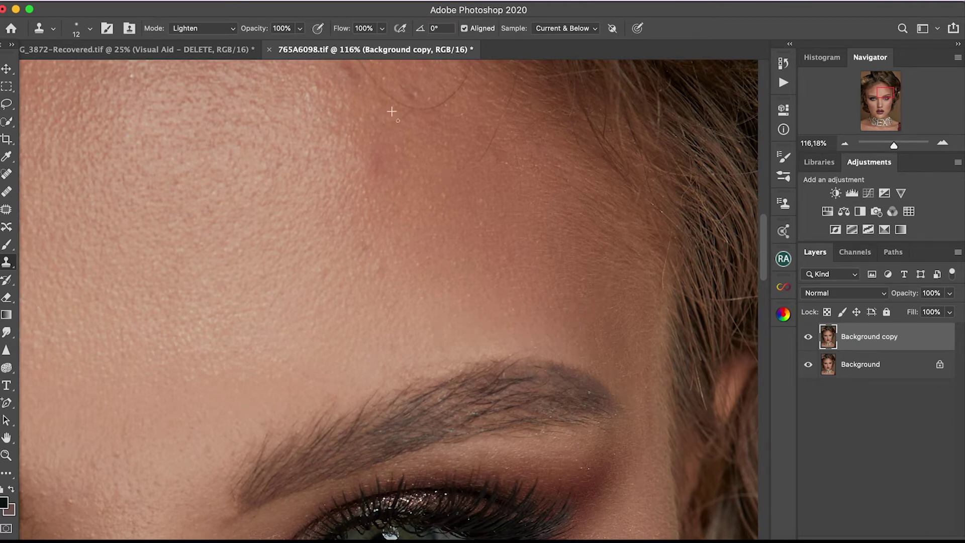
{"action": "left_click", "coordinate": [487, 145]}
{"action": "scroll", "coordinate": [447, 190], "scroll_direction": "up", "scroll_amount": 5}
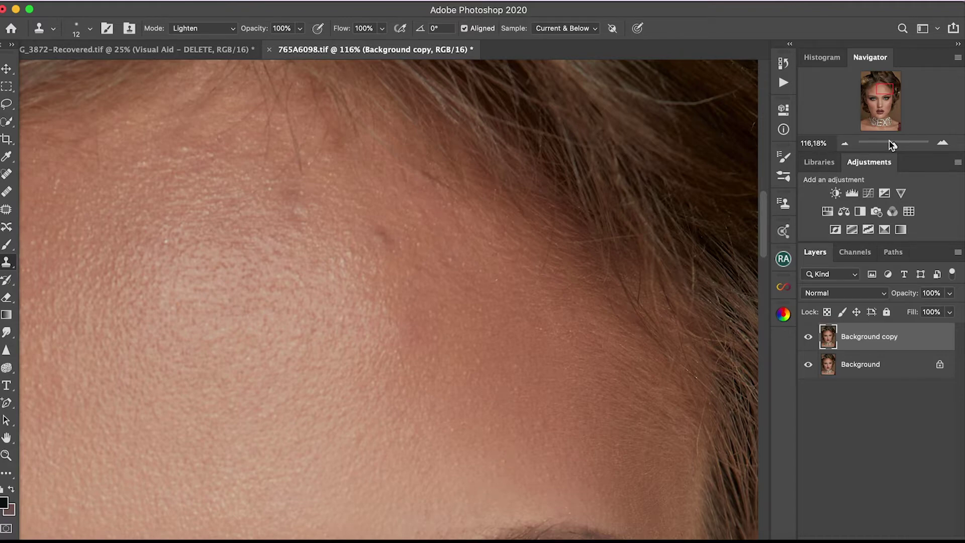
{"action": "left_click_drag", "start_coordinate": [889, 144], "coordinate": [886, 146]}
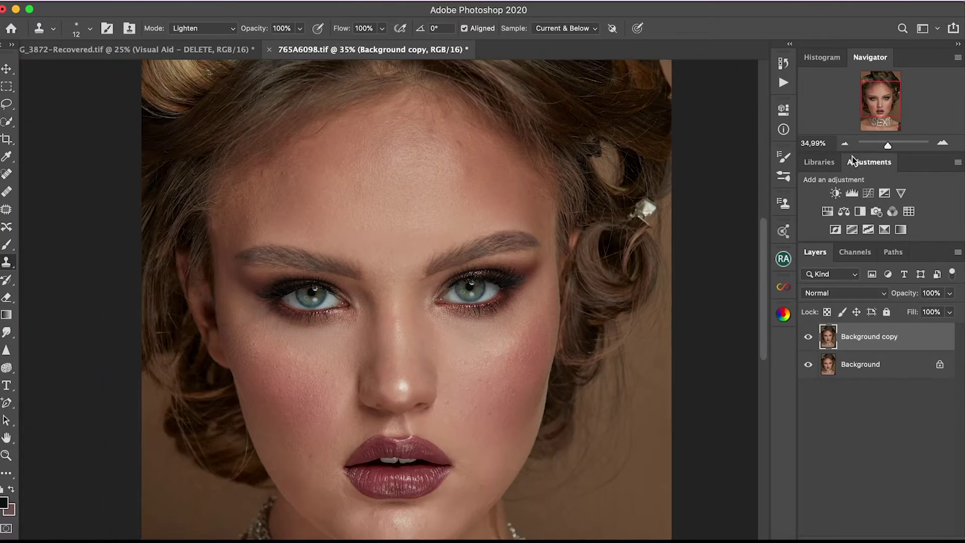
- Sample clean hair and clone away short stray hairs and a light speck above the forehead
{"action": "left_click_drag", "start_coordinate": [888, 145], "coordinate": [892, 146]}
{"action": "left_click_drag", "start_coordinate": [881, 83], "coordinate": [875, 91]}
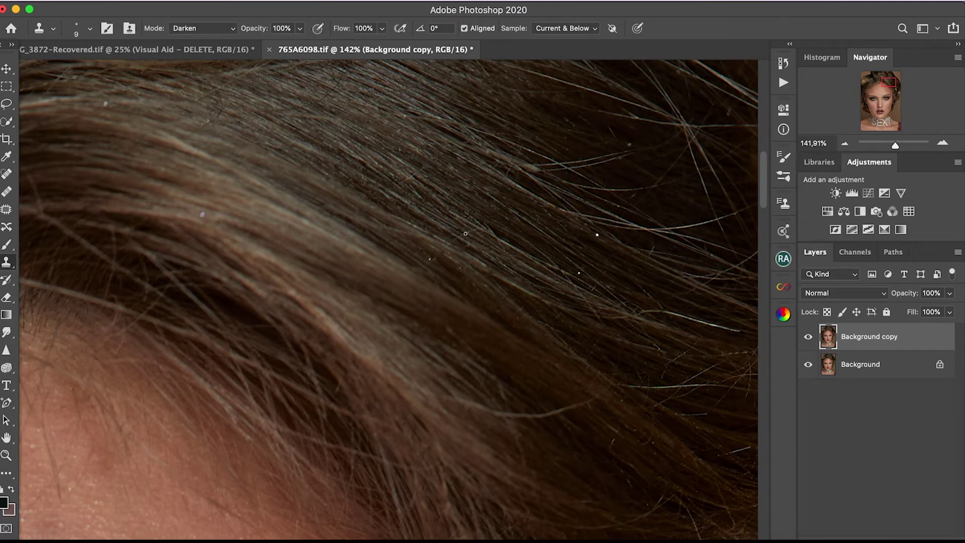
{"action": "left_click", "coordinate": [512, 229], "text": "alt"}
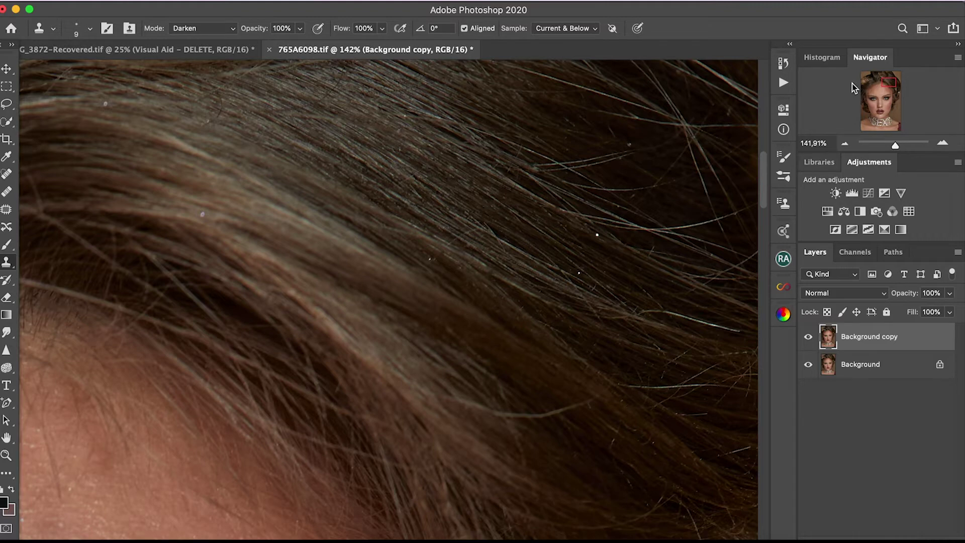
{"action": "left_click", "coordinate": [893, 82]}
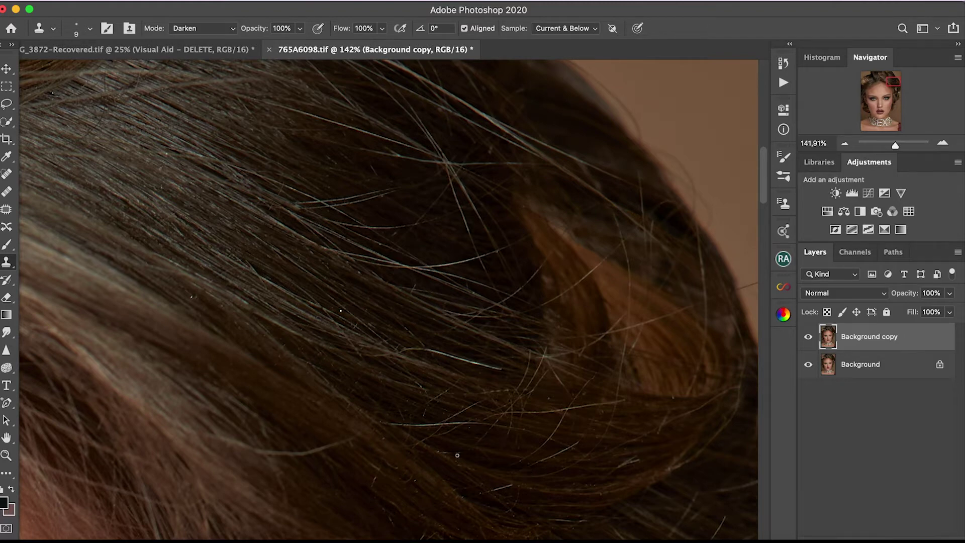
{"action": "left_click_drag", "start_coordinate": [492, 490], "coordinate": [510, 487]}
{"action": "left_click_drag", "start_coordinate": [319, 436], "coordinate": [300, 433]}
{"action": "left_click", "coordinate": [297, 206]}
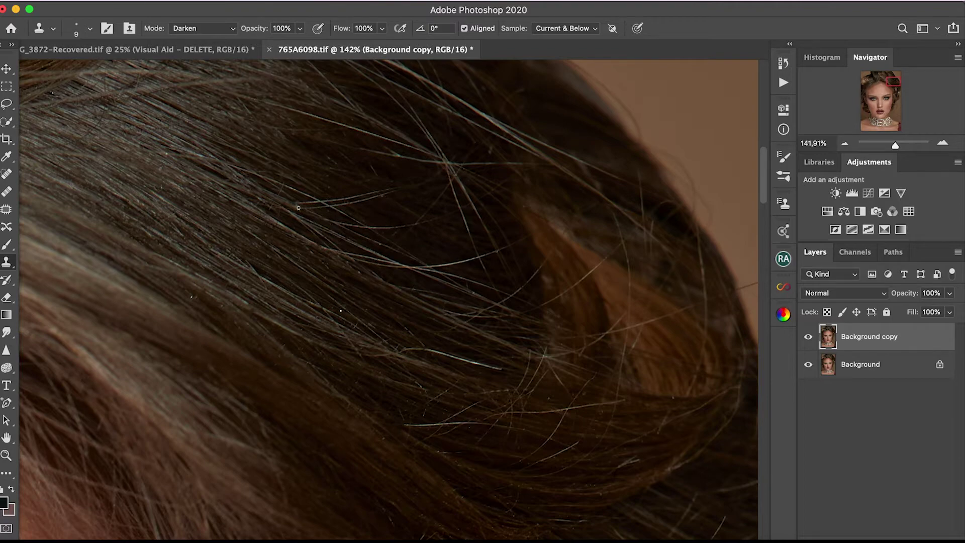
- Clone over another stray strand in the hair
{"action": "key", "text": "super+1"}
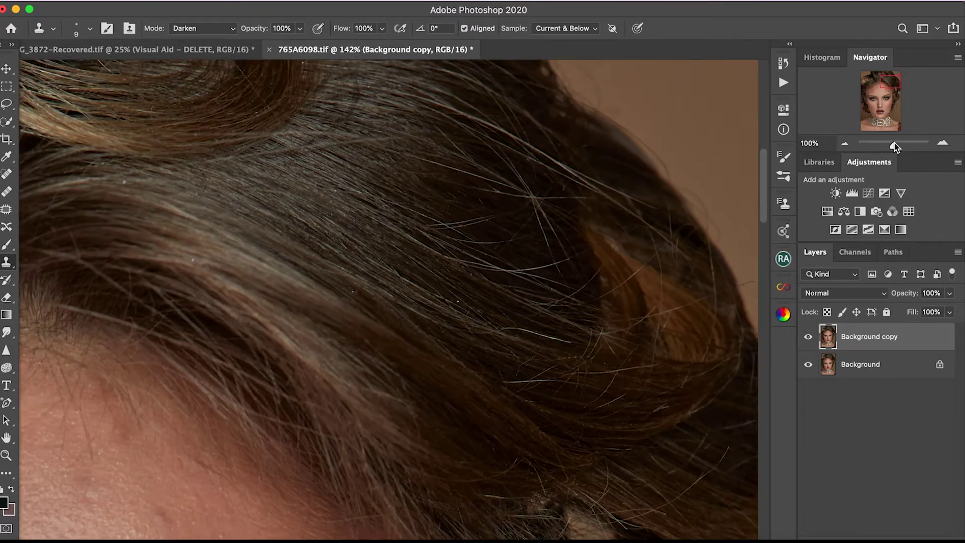
{"action": "left_click_drag", "start_coordinate": [894, 145], "coordinate": [895, 145]}
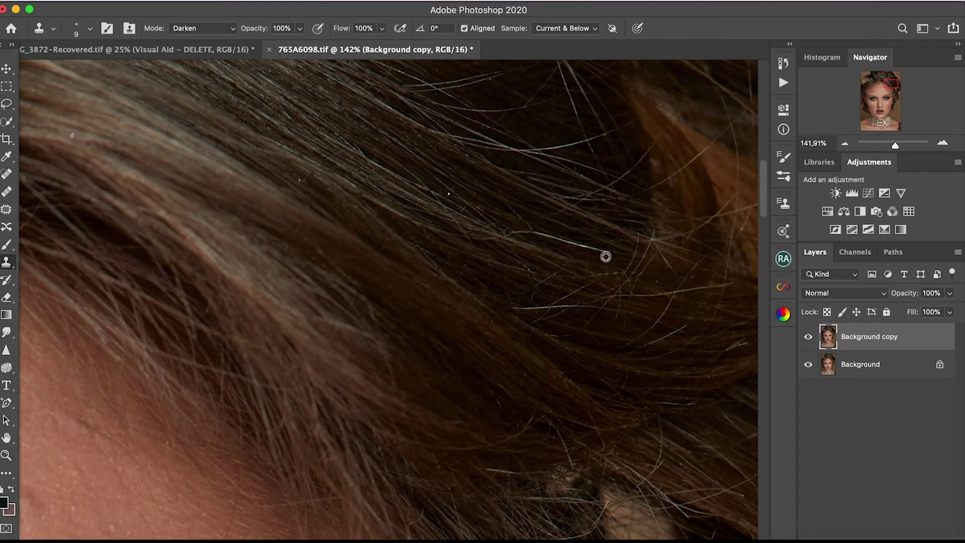
{"action": "left_click_drag", "start_coordinate": [594, 248], "coordinate": [608, 251]}
{"action": "scroll", "coordinate": [756, 129], "scroll_direction": "up", "scroll_amount": 3}
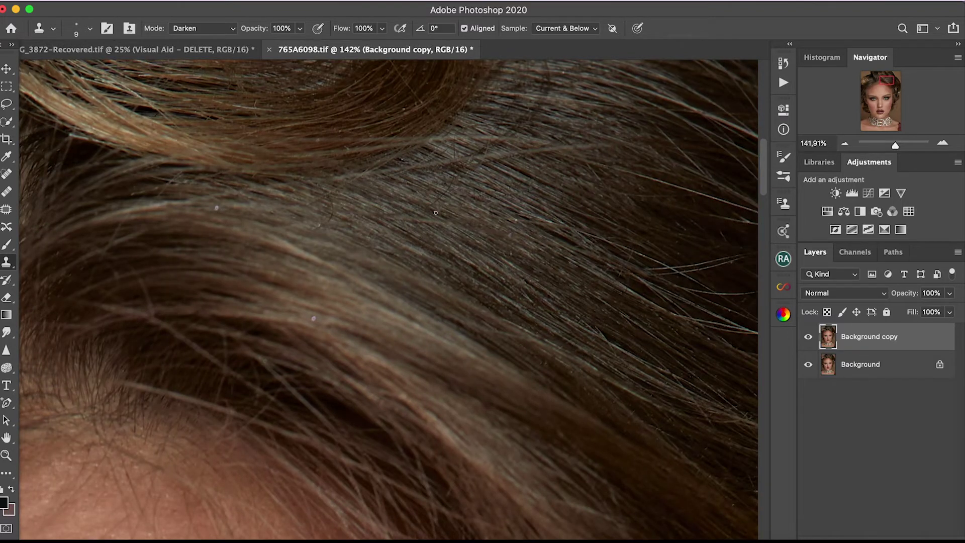
- Switch Clone Stamp to Lighten mode and clone over dark specks and a stray hair
{"action": "left_click", "coordinate": [201, 28]}
{"action": "left_click", "coordinate": [201, 98]}
{"action": "left_click_drag", "start_coordinate": [484, 266], "coordinate": [466, 265]}
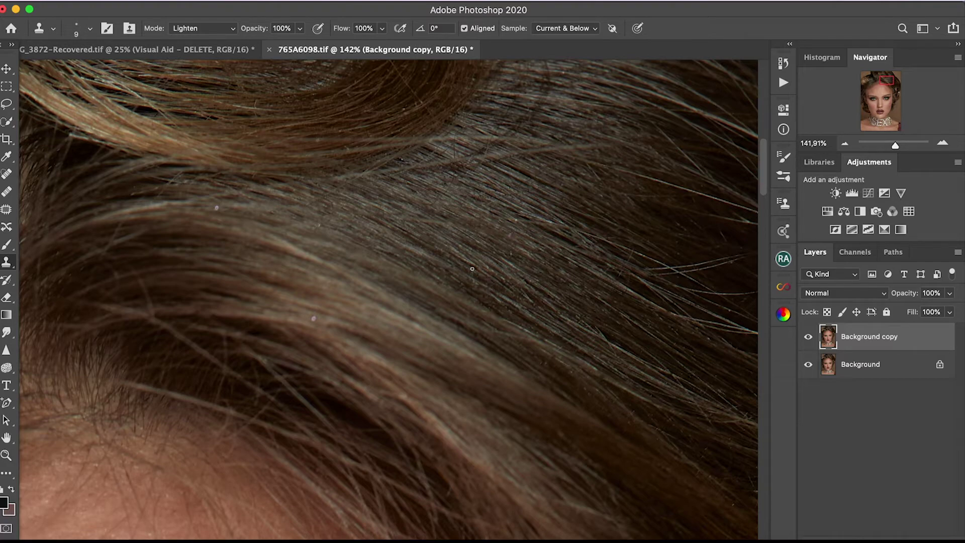
{"action": "scroll", "coordinate": [672, 275], "scroll_direction": "down", "scroll_amount": 5}
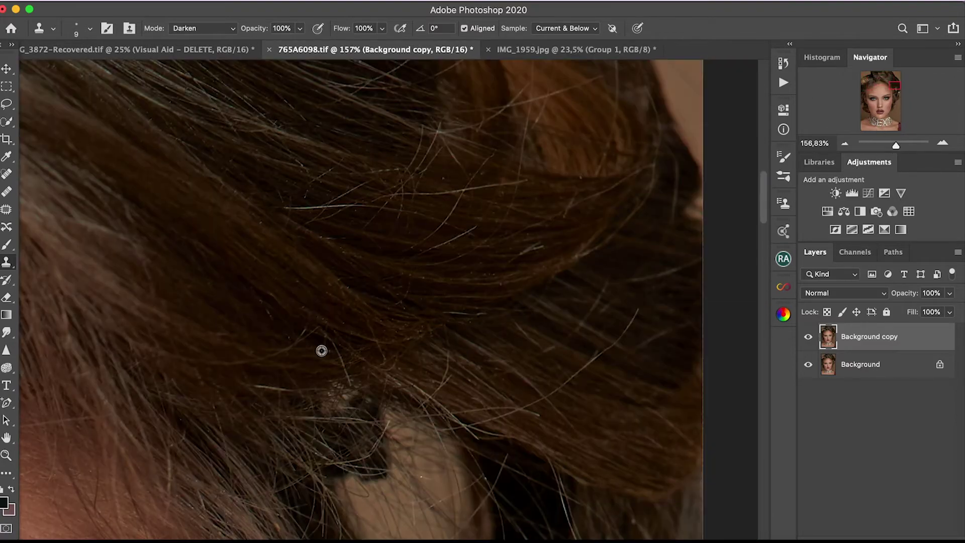
{"action": "left_click", "coordinate": [322, 350], "text": "alt"}
{"action": "left_click", "coordinate": [353, 359]}
- Sample clean areas and clone away flyaway hairs around the ear
{"action": "left_click", "coordinate": [434, 371], "text": "alt"}
{"action": "left_click", "coordinate": [505, 255], "text": "alt"}
{"action": "left_click_drag", "start_coordinate": [528, 249], "coordinate": [544, 242]}
{"action": "scroll", "coordinate": [595, 186], "scroll_direction": "down", "scroll_amount": 3}
{"action": "scroll", "coordinate": [595, 185], "scroll_direction": "left", "scroll_amount": 2}
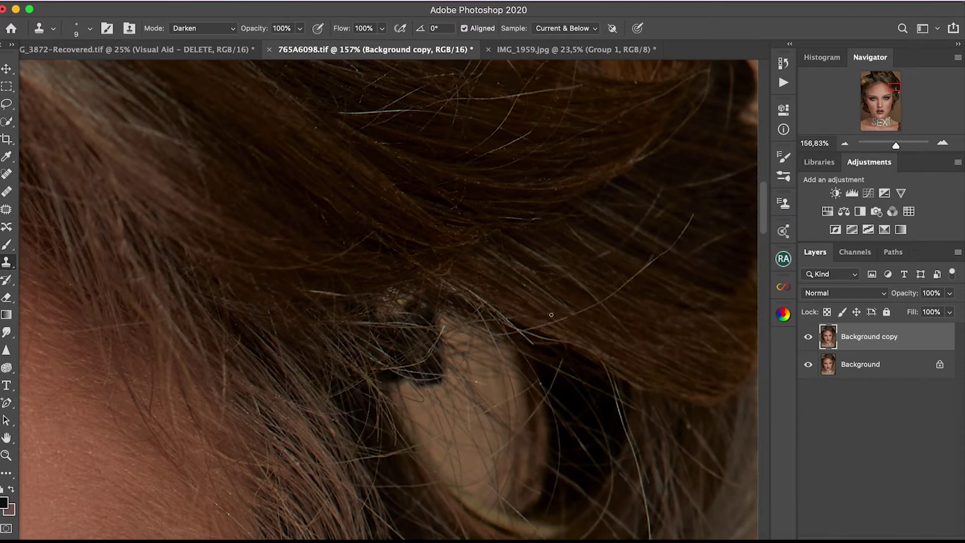
{"action": "left_click", "coordinate": [543, 353], "text": "alt"}
{"action": "left_click_drag", "start_coordinate": [310, 275], "coordinate": [252, 357]}
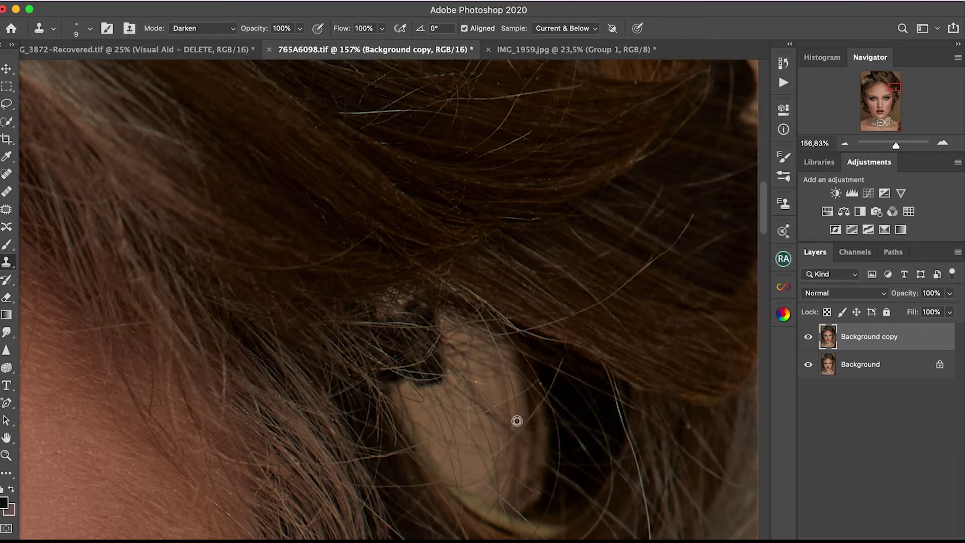
{"action": "left_click_drag", "start_coordinate": [573, 361], "coordinate": [547, 390]}
{"action": "left_click_drag", "start_coordinate": [530, 400], "coordinate": [535, 397]}
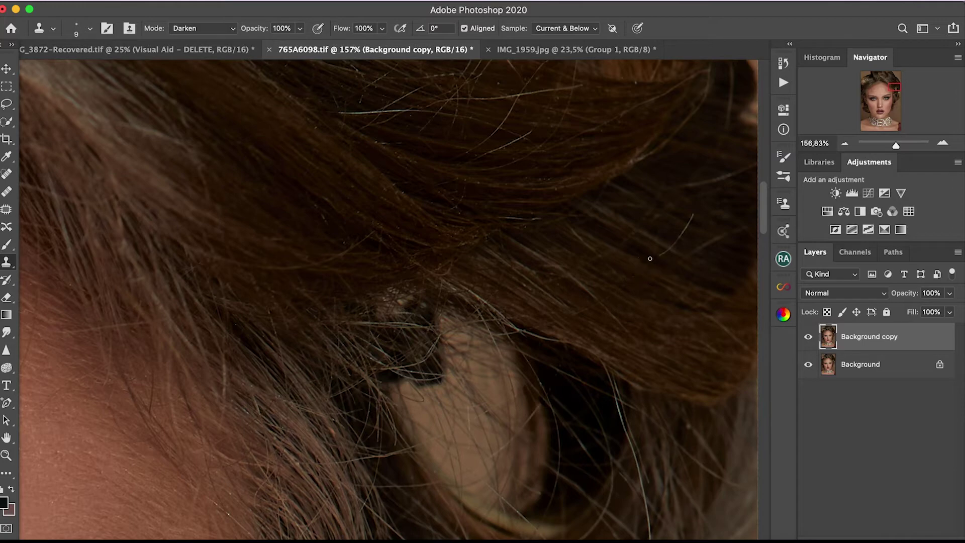
- Compare against the original, then clone stray hairs off the forehead hairline
{"action": "key", "text": "ctrl+minus"}
{"action": "key", "text": "ctrl+minus"}
{"action": "left_click", "coordinate": [808, 336]}
{"action": "left_click_drag", "start_coordinate": [889, 145], "coordinate": [895, 145]}
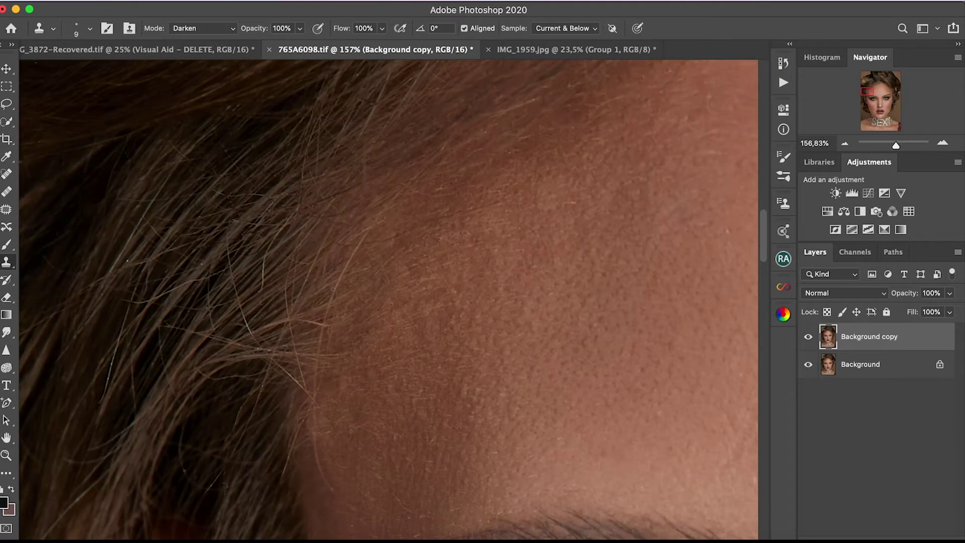
{"action": "left_click", "coordinate": [257, 266]}
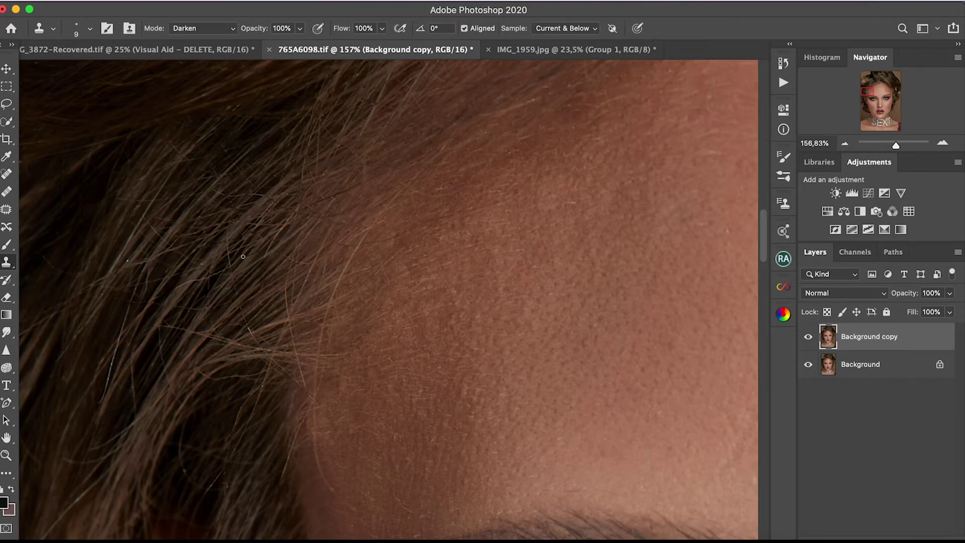
{"action": "left_click_drag", "start_coordinate": [233, 229], "coordinate": [155, 278]}
{"action": "left_click_drag", "start_coordinate": [319, 469], "coordinate": [330, 464]}
{"action": "left_click_drag", "start_coordinate": [293, 445], "coordinate": [189, 386]}
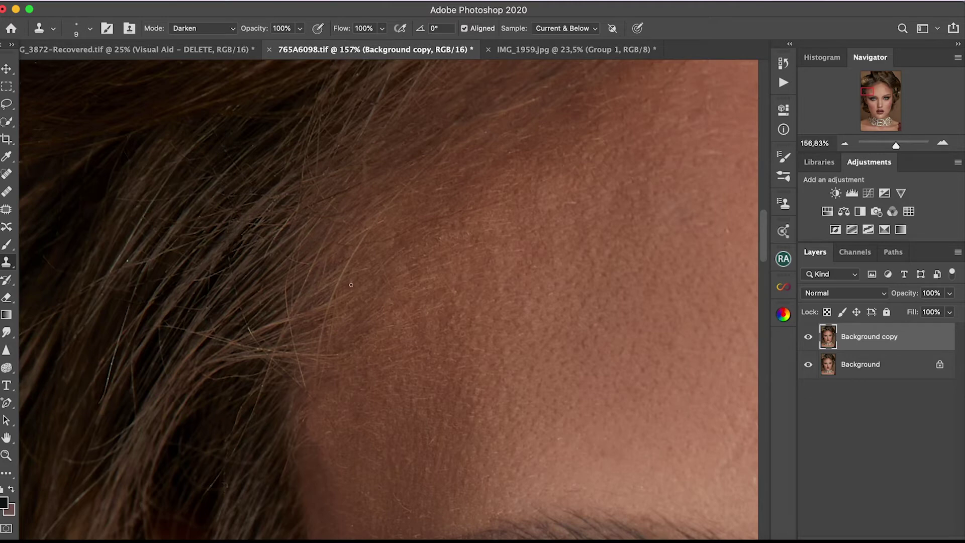
{"action": "left_click", "coordinate": [273, 301], "text": "alt"}
{"action": "left_click", "coordinate": [300, 289]}
{"action": "scroll", "coordinate": [228, 250], "scroll_direction": "down", "scroll_amount": 5}
{"action": "scroll", "coordinate": [228, 249], "scroll_direction": "up", "scroll_amount": 5}
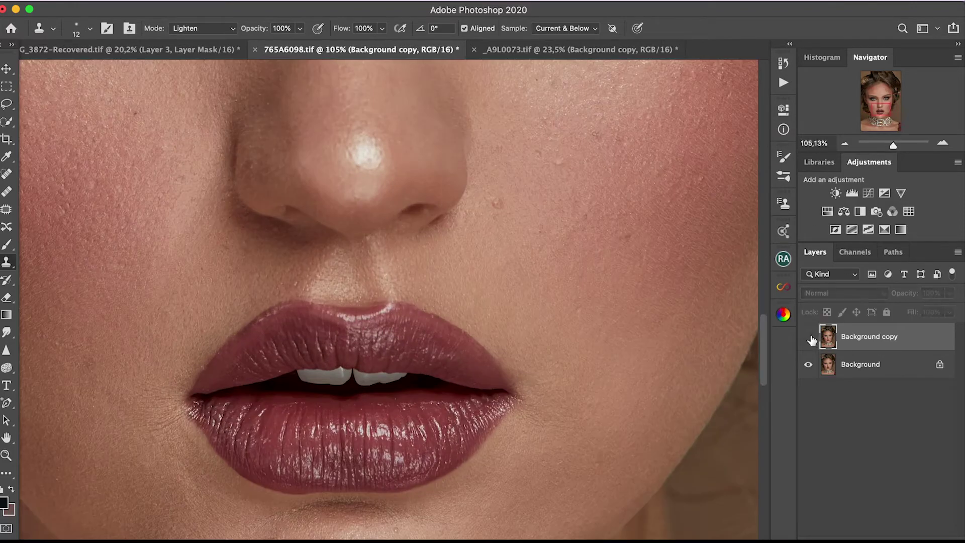
- Compare the Background copy against the original and set Clone Stamp to Darken on the hairline
{"action": "left_click", "coordinate": [809, 337]}
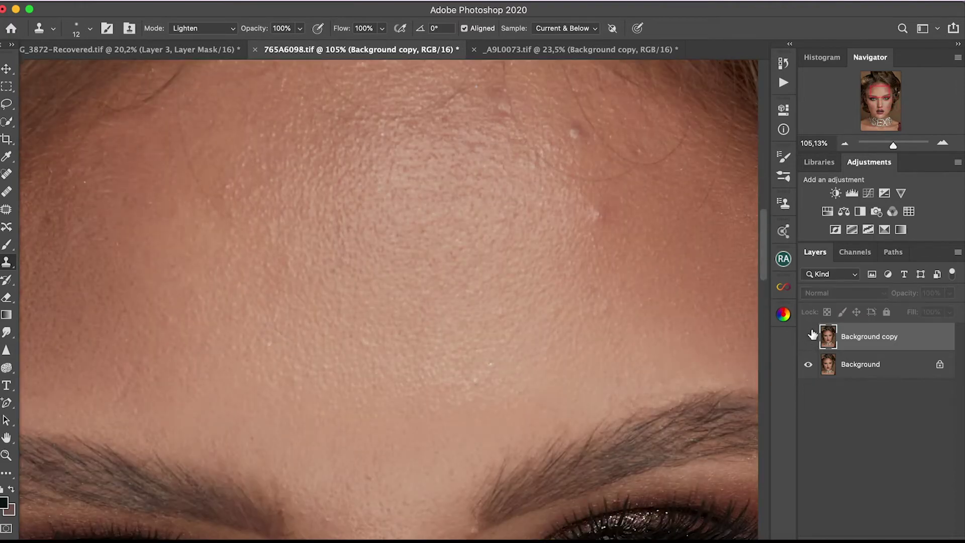
{"action": "left_click_drag", "start_coordinate": [879, 103], "coordinate": [877, 104]}
{"action": "left_click", "coordinate": [201, 28]}
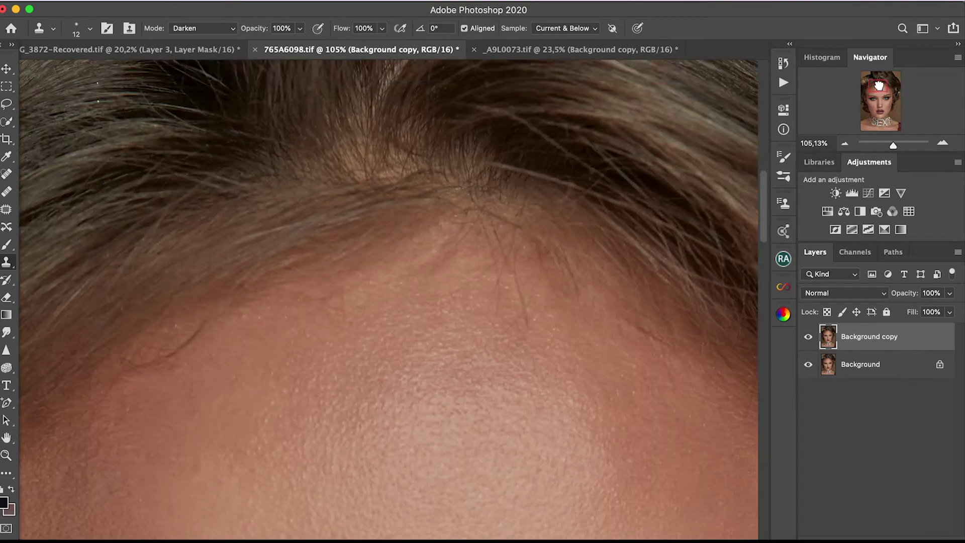
{"action": "left_click_drag", "start_coordinate": [766, 245], "coordinate": [764, 165]}
{"action": "left_click_drag", "start_coordinate": [893, 145], "coordinate": [889, 145]}
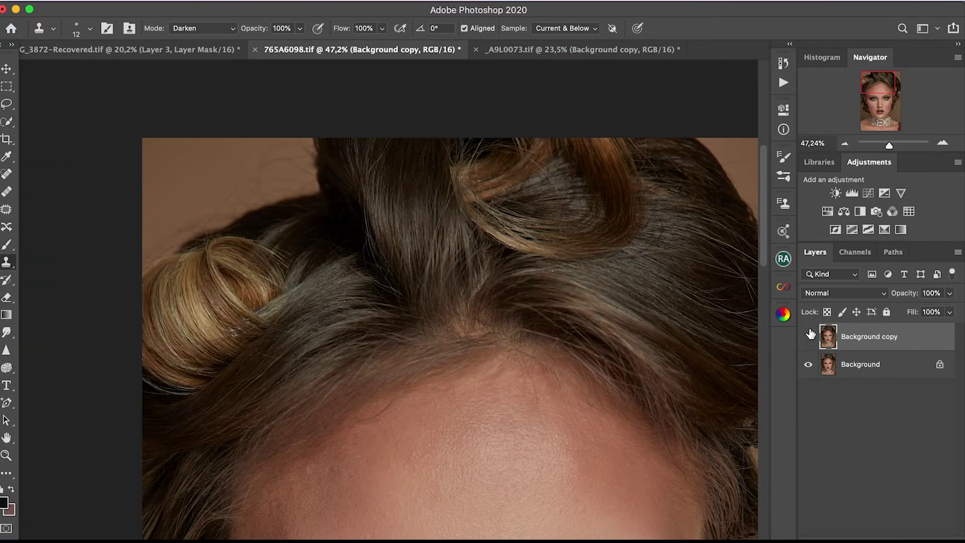
- Toggle the Background copy again to compare, inspect the crown, and zoom out to the face
{"action": "left_click", "coordinate": [808, 337]}
{"action": "left_click", "coordinate": [808, 336]}
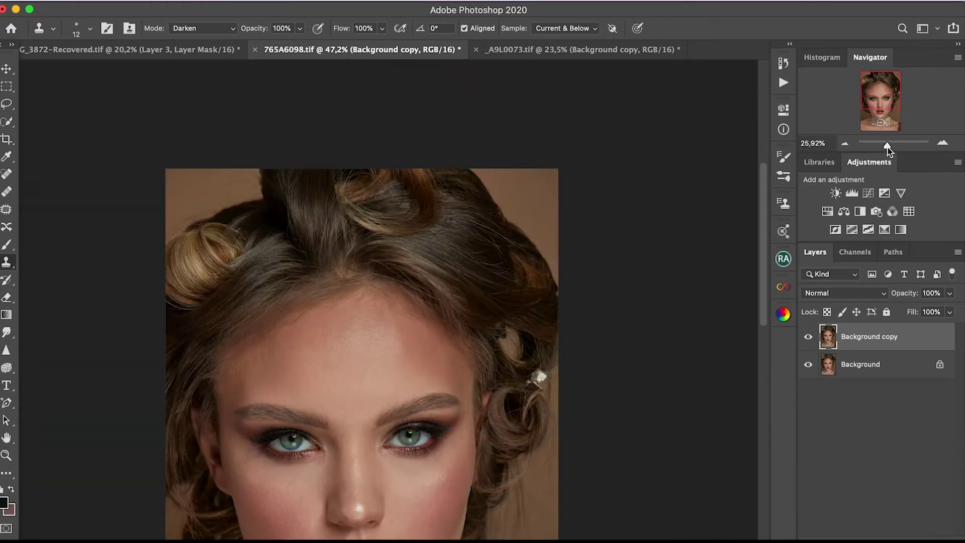
{"action": "left_click_drag", "start_coordinate": [889, 145], "coordinate": [891, 145]}
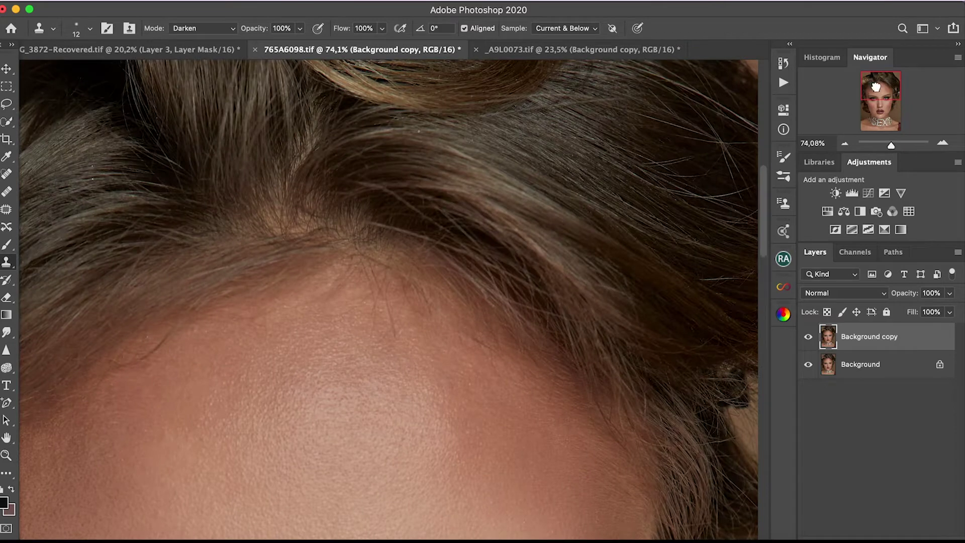
{"action": "scroll", "coordinate": [337, 278], "scroll_direction": "up", "scroll_amount": 5}
{"action": "scroll", "coordinate": [338, 277], "scroll_direction": "up", "scroll_amount": 5}
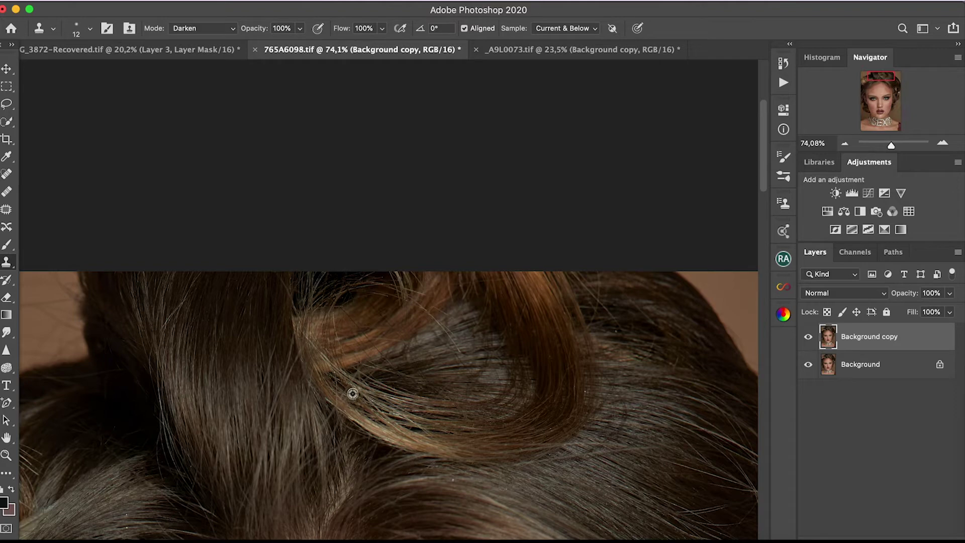
{"action": "left_click_drag", "start_coordinate": [891, 146], "coordinate": [886, 146]}
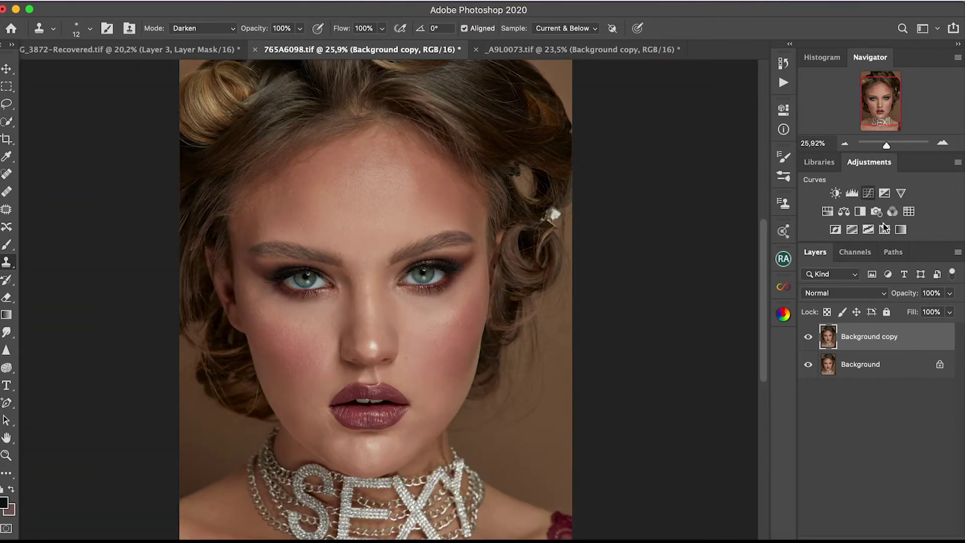
- Add a brightening and a darkening Curves layer, each with an inverted black mask
{"action": "left_click", "coordinate": [868, 193]}
{"action": "left_click_drag", "start_coordinate": [695, 234], "coordinate": [695, 223]}
{"action": "key", "text": "ctrl+i"}
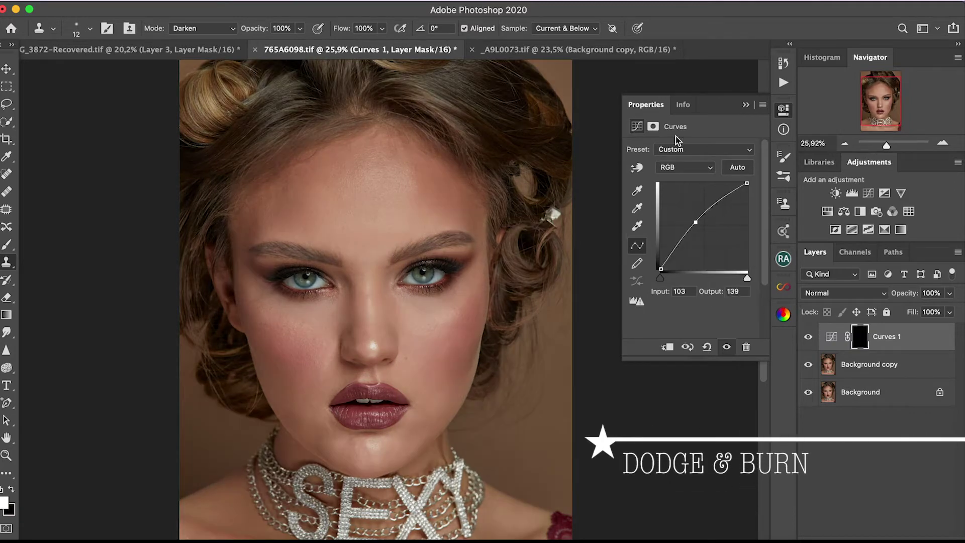
{"action": "left_click", "coordinate": [869, 363]}
{"action": "left_click", "coordinate": [868, 193]}
{"action": "left_click_drag", "start_coordinate": [709, 221], "coordinate": [709, 232]}
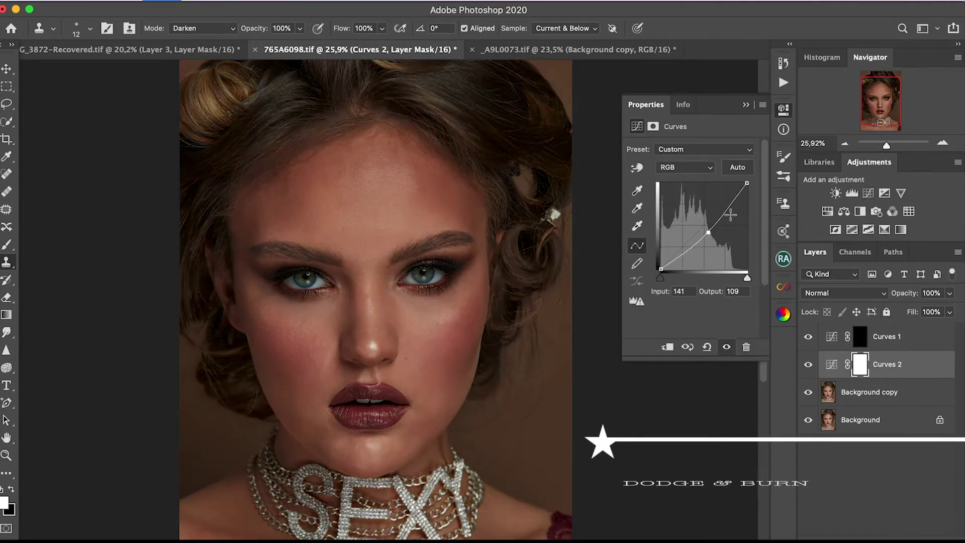
{"action": "key", "text": "ctrl+i"}
- Group both curves as 'd&b' and add a Hue/Saturation layer at Saturation -100
{"action": "left_click", "coordinate": [899, 337], "text": "shift"}
{"action": "key", "text": "ctrl+g"}
{"action": "double_click", "coordinate": [861, 331]}
{"action": "type", "text": "d&b"}
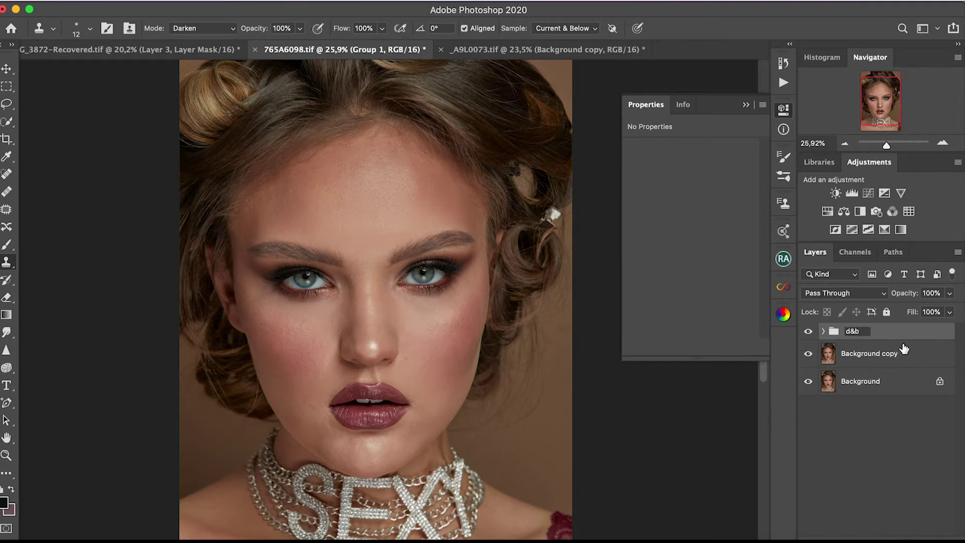
{"action": "key", "text": "Return"}
{"action": "left_click", "coordinate": [827, 211]}
{"action": "left_click_drag", "start_coordinate": [691, 226], "coordinate": [634, 226]}
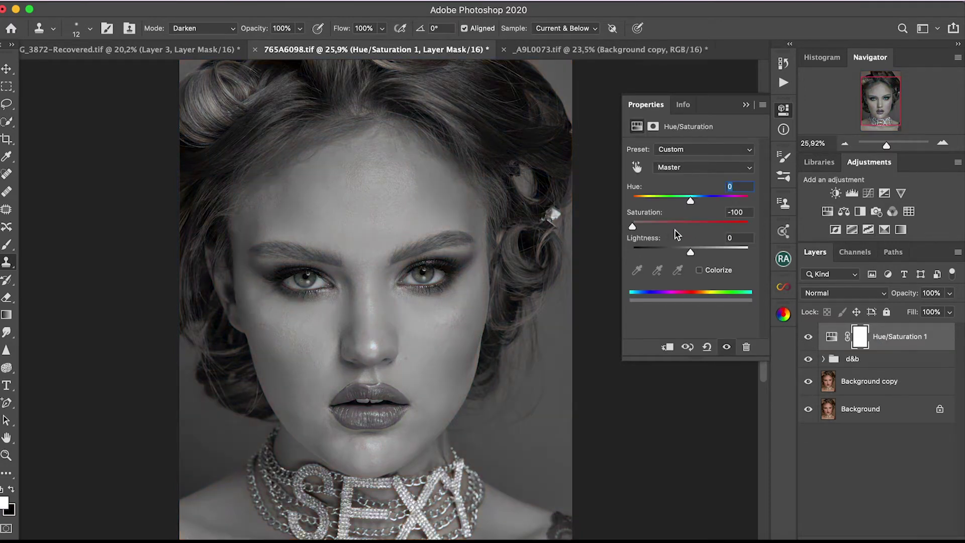
- Add Curves 3 with an S-curve to boost contrast in the black-and-white view
{"action": "left_click", "coordinate": [868, 193]}
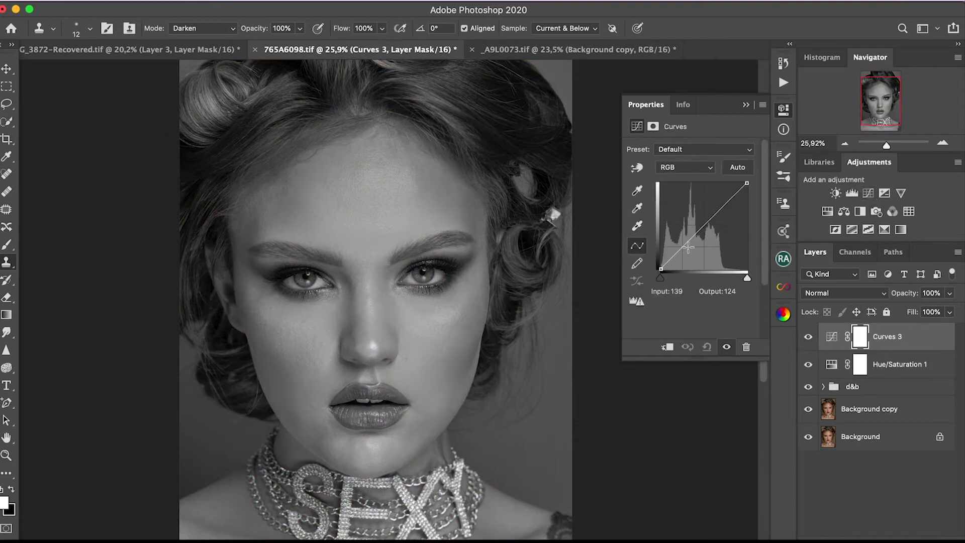
{"action": "left_click_drag", "start_coordinate": [707, 222], "coordinate": [708, 237]}
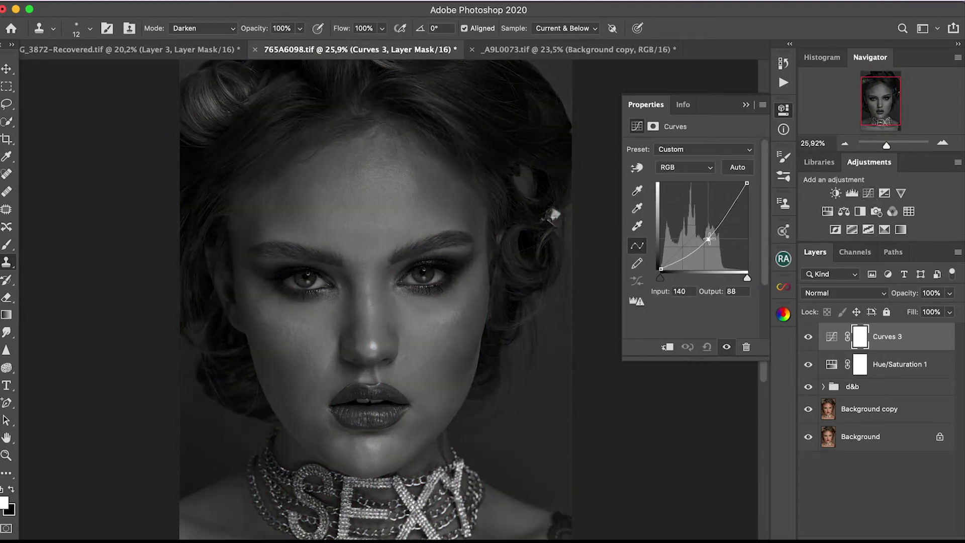
{"action": "left_click", "coordinate": [729, 208]}
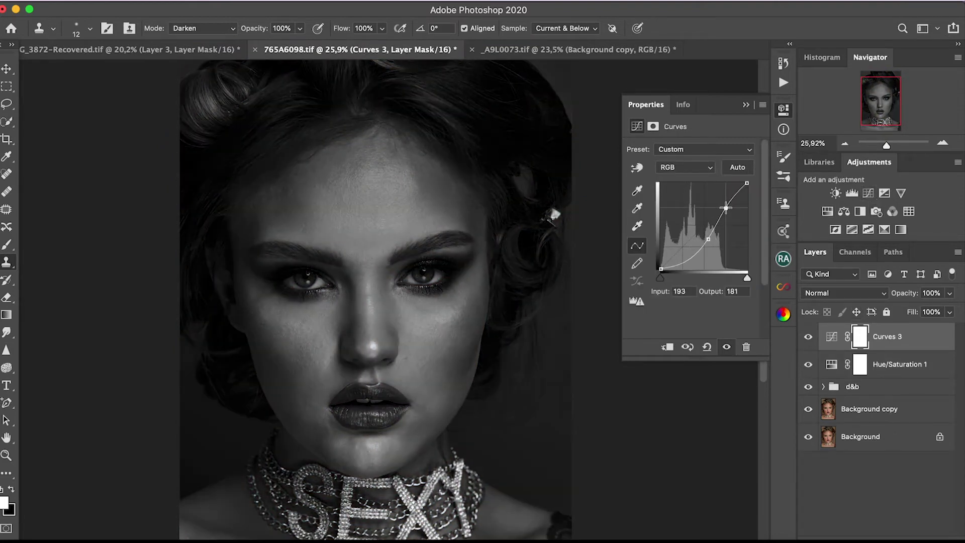
- Group Curves 3 with Hue/Saturation 1 as 'help layer' and expand the d&b group
{"action": "left_click", "coordinate": [900, 364], "text": "shift"}
{"action": "key", "text": "super+g"}
{"action": "double_click", "coordinate": [858, 331]}
{"action": "type", "text": "help la"}
{"action": "key", "text": "Return"}
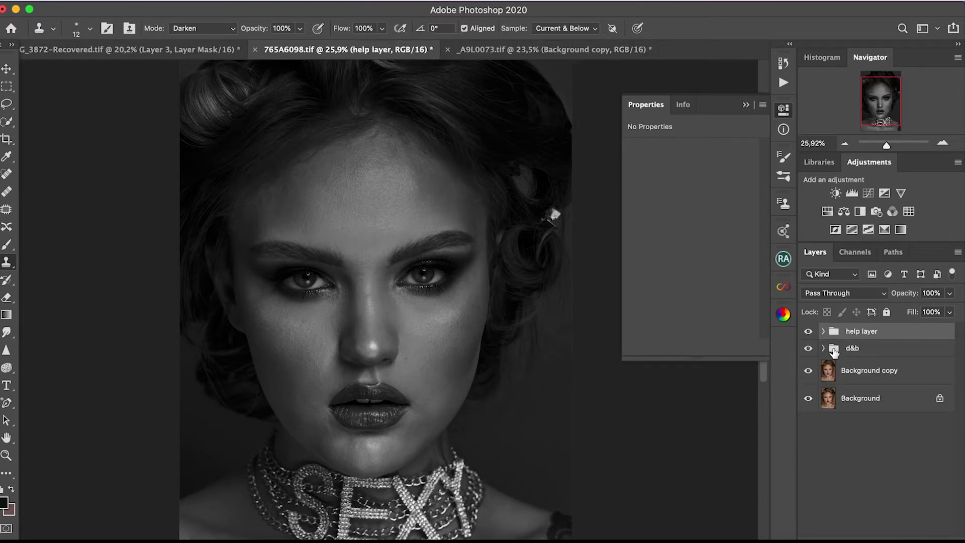
{"action": "left_click", "coordinate": [823, 348]}
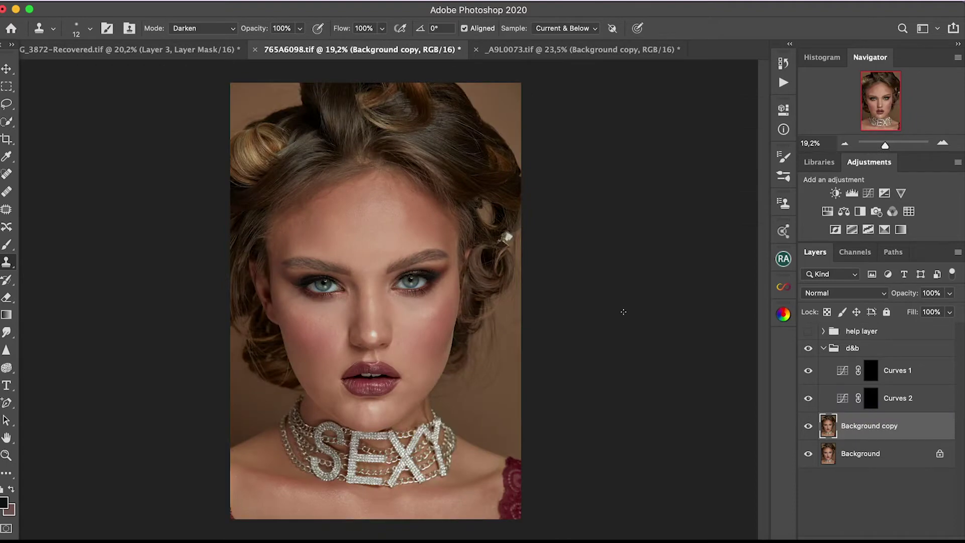
{"action": "key", "text": "ctrl+shift+x"}
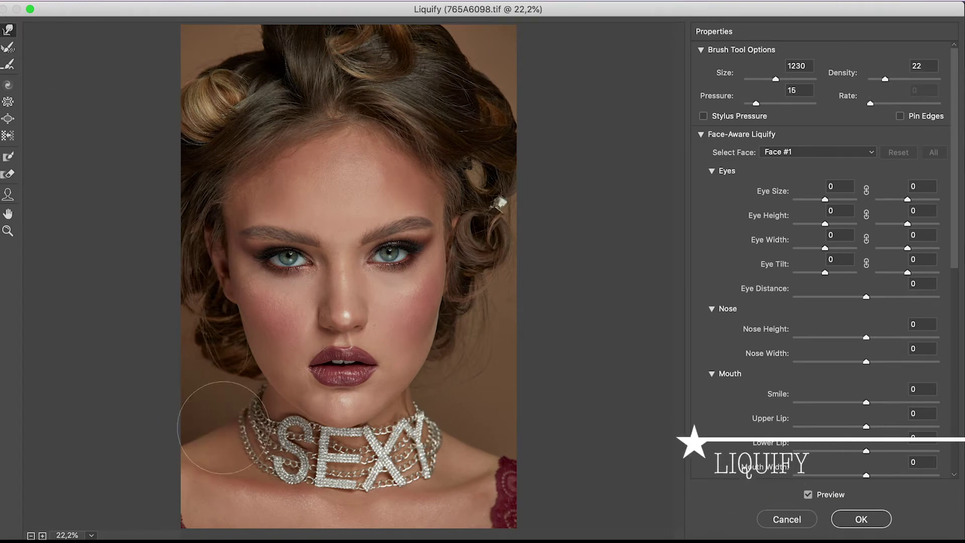
- Push the left neck edge and choker inward, then zoom in on the lips with a smaller brush
{"action": "left_click_drag", "start_coordinate": [226, 437], "coordinate": [308, 471]}
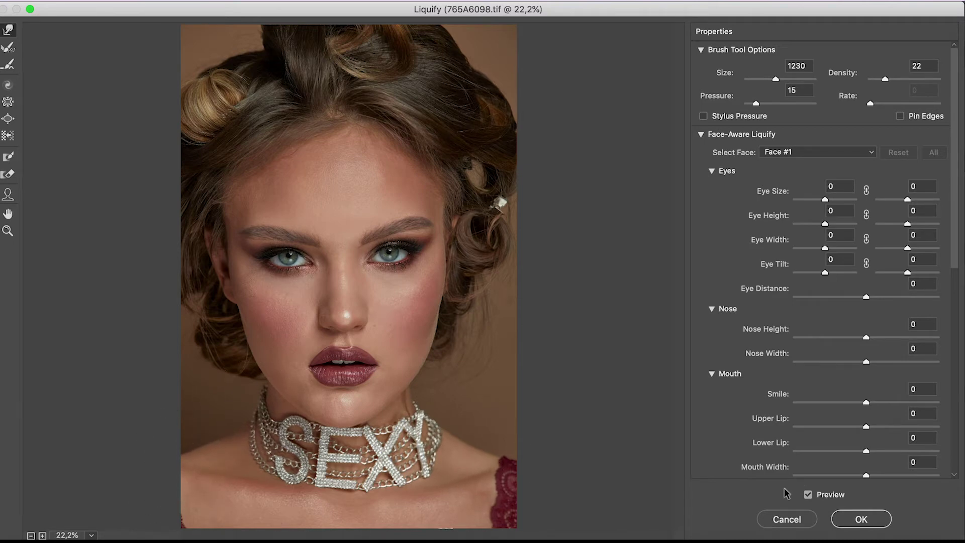
{"action": "left_click", "coordinate": [807, 494]}
{"action": "left_click_drag", "start_coordinate": [776, 79], "coordinate": [769, 78]}
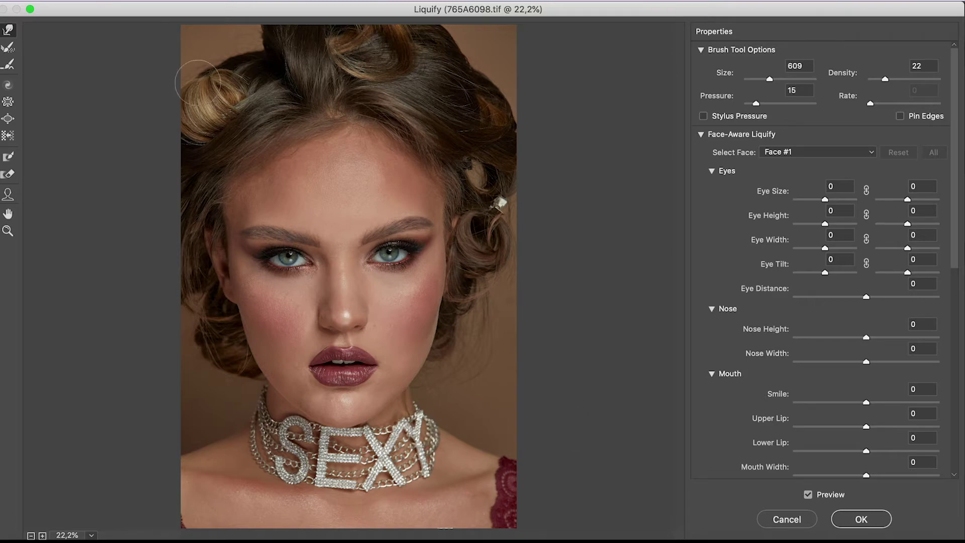
{"action": "left_click", "coordinate": [808, 494]}
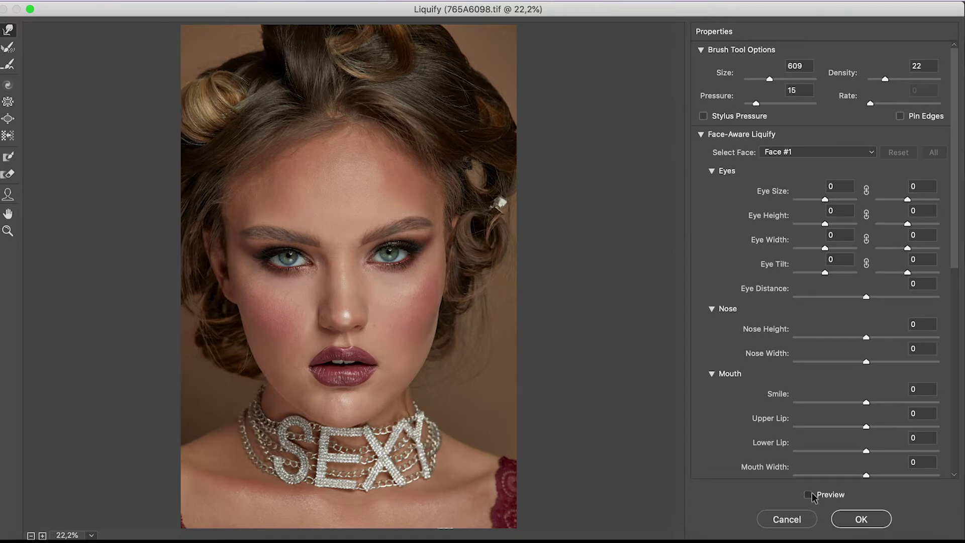
{"action": "key", "text": "ctrl+plus"}
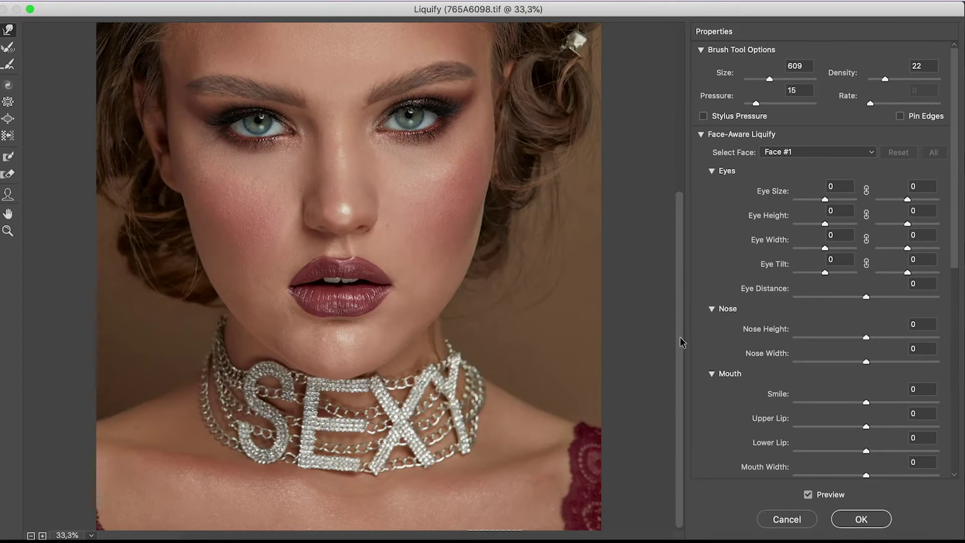
{"action": "key", "text": "ctrl+plus"}
{"action": "key", "text": "bracketleft"}
{"action": "key", "text": "bracketleft"}
{"action": "key", "text": "bracketleft"}
{"action": "key", "text": "bracketleft"}
{"action": "key", "text": "bracketleft"}
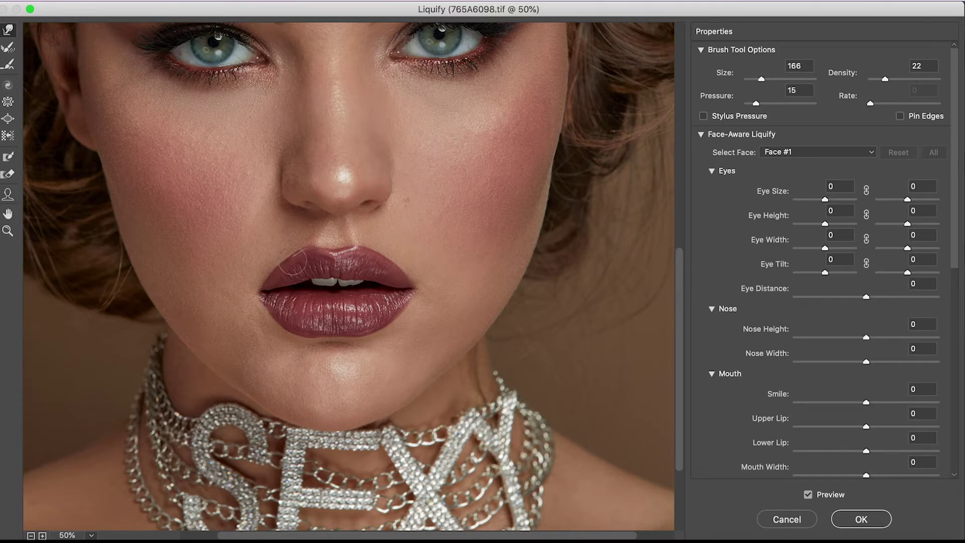
- Compare the lips and necklace with the original, pick Reconstruct, and apply the Liquify
{"action": "left_click", "coordinate": [807, 495]}
{"action": "left_click", "coordinate": [808, 495]}
{"action": "left_click", "coordinate": [808, 494]}
{"action": "left_click", "coordinate": [809, 495]}
{"action": "key", "text": "ctrl+minus"}
{"action": "left_click", "coordinate": [808, 495]}
{"action": "left_click", "coordinate": [808, 495]}
{"action": "left_click_drag", "start_coordinate": [761, 79], "coordinate": [768, 79]}
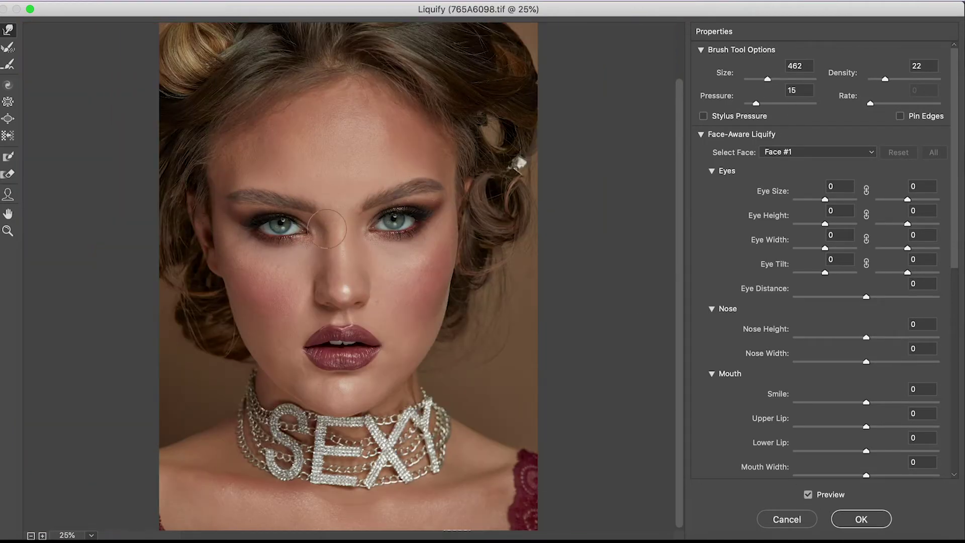
{"action": "left_click", "coordinate": [808, 494]}
{"action": "left_click", "coordinate": [808, 494]}
{"action": "key", "text": "r"}
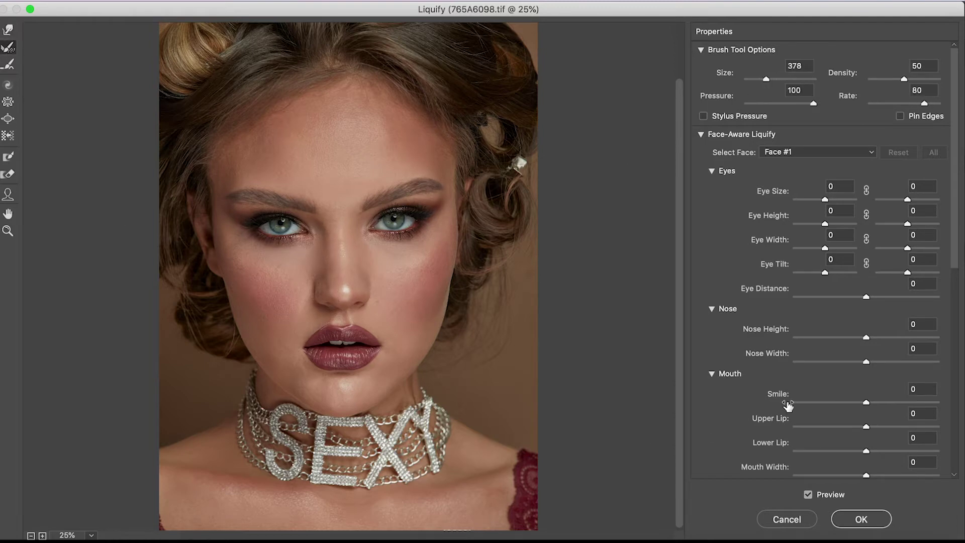
{"action": "left_click", "coordinate": [8, 47]}
{"action": "left_click", "coordinate": [860, 518]}
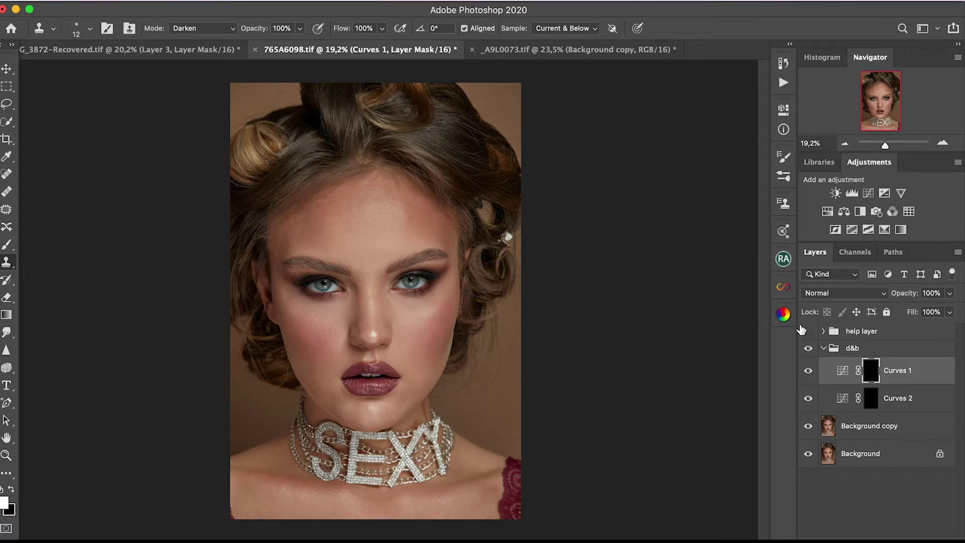
- Set the brush to 4% opacity and paint burning onto the Curves 2 mask
{"action": "left_click_drag", "start_coordinate": [293, 43], "coordinate": [290, 43]}
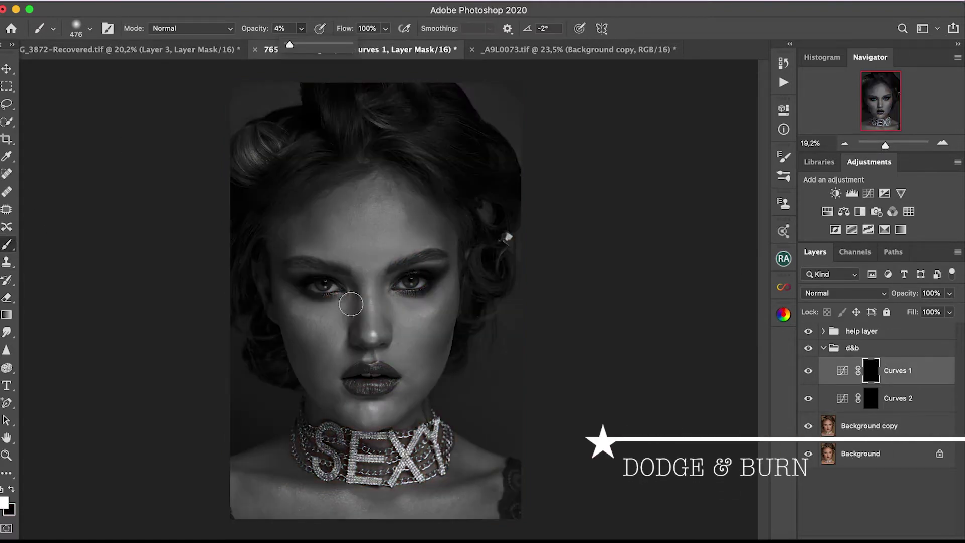
{"action": "left_click", "coordinate": [90, 28]}
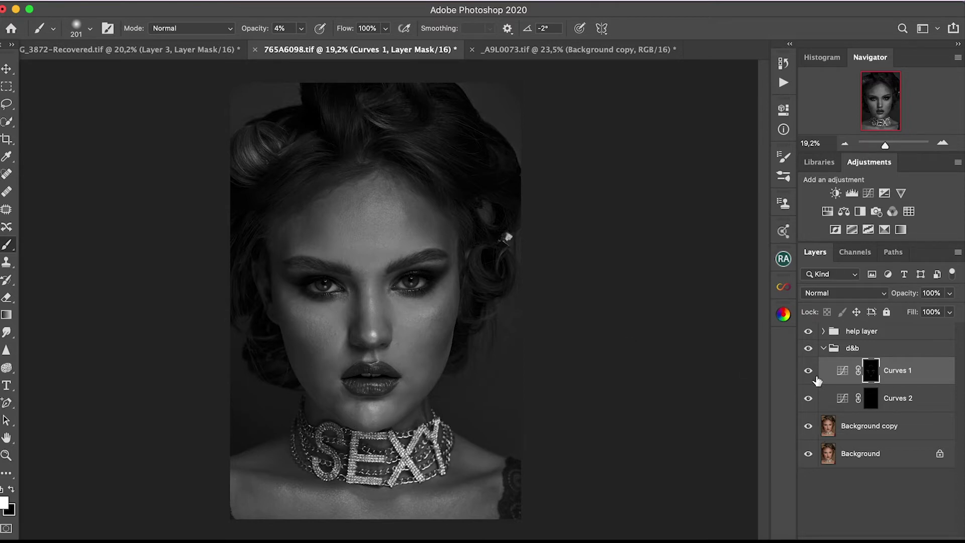
{"action": "left_click", "coordinate": [873, 402]}
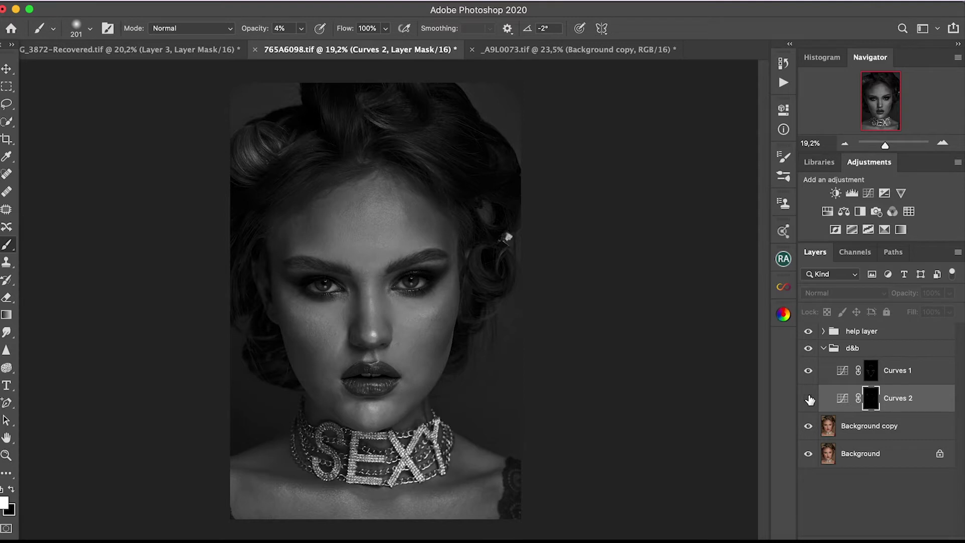
- Paint dodging into the Curves 1 mask and toggle Curves 1 to compare its effect
{"action": "left_click", "coordinate": [870, 370]}
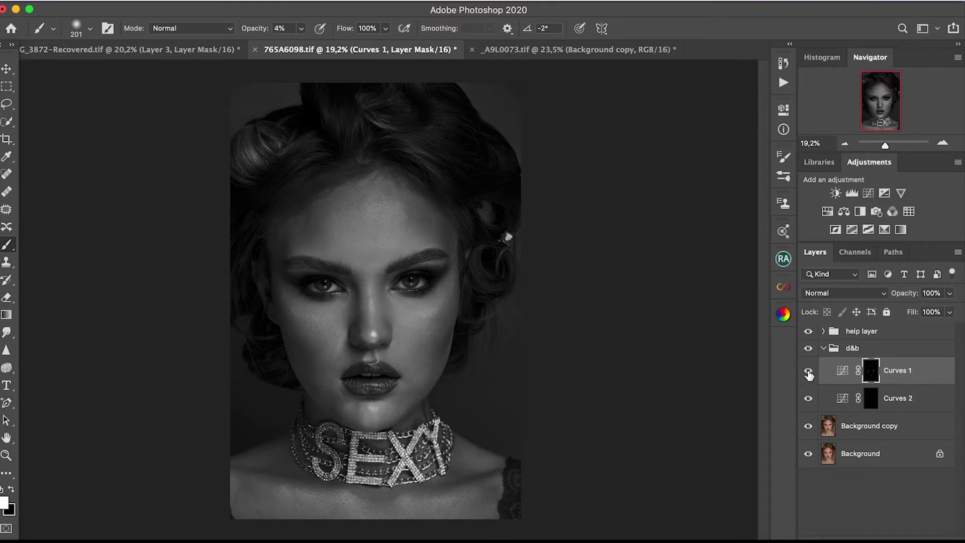
{"action": "key", "text": "x"}
{"action": "left_click", "coordinate": [90, 28]}
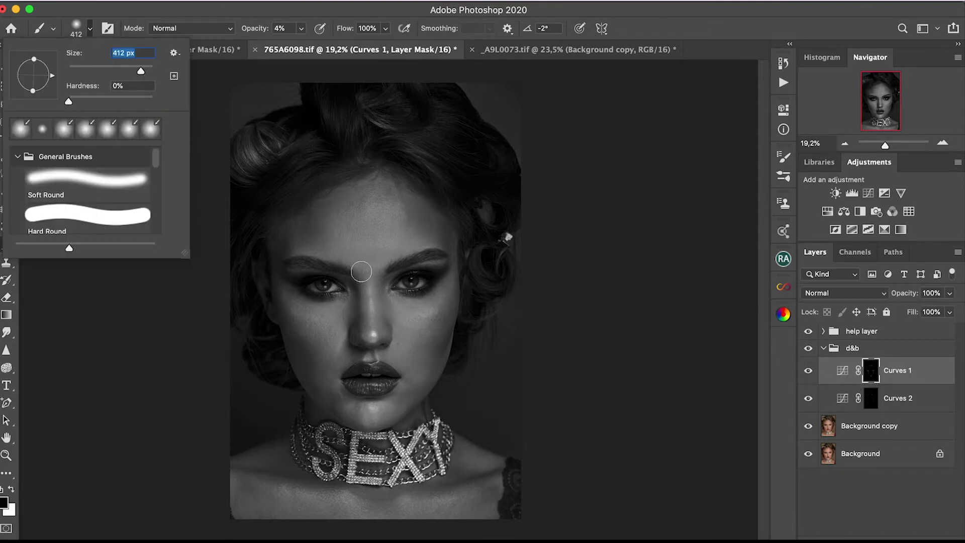
{"action": "key", "text": "Return"}
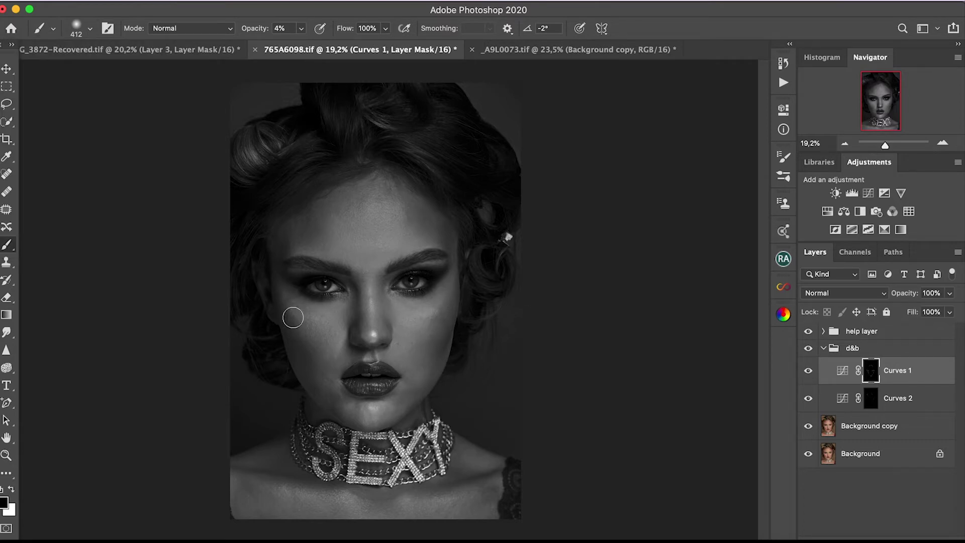
{"action": "left_click", "coordinate": [809, 371]}
- Reshape the Curves 3 helper curve in the help group, darkening the shadows for more contrast
{"action": "key", "text": "x"}
{"action": "left_click_drag", "start_coordinate": [885, 145], "coordinate": [888, 145]}
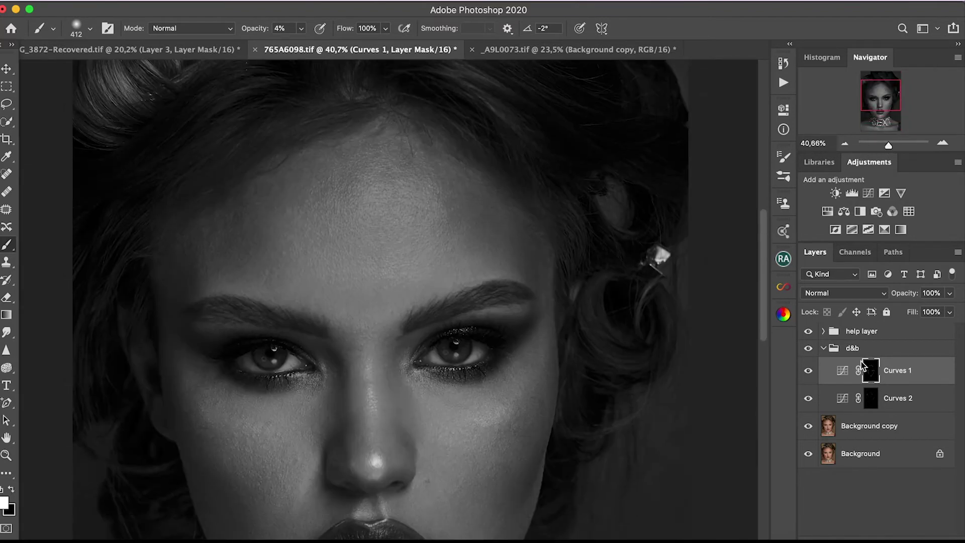
{"action": "left_click", "coordinate": [823, 331]}
{"action": "double_click", "coordinate": [842, 353]}
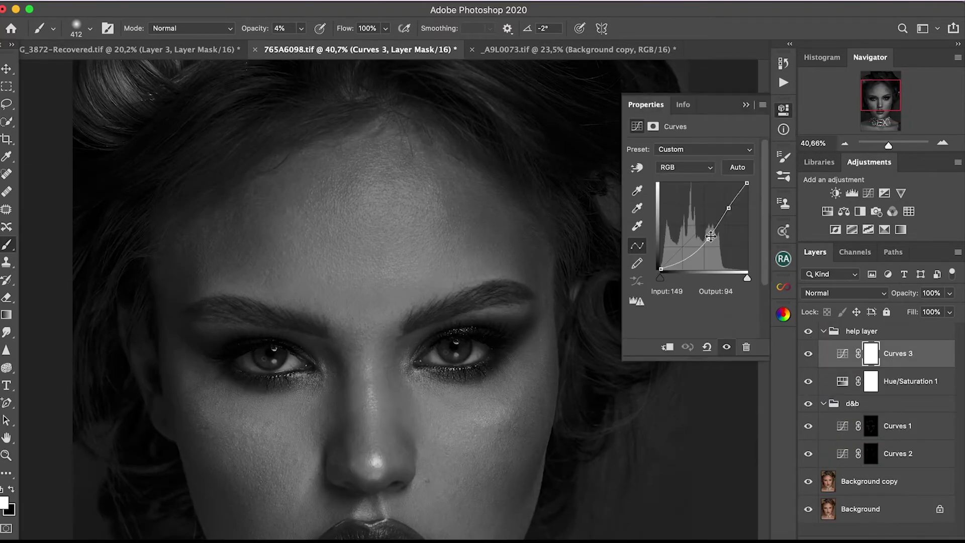
{"action": "left_click_drag", "start_coordinate": [729, 208], "coordinate": [728, 211]}
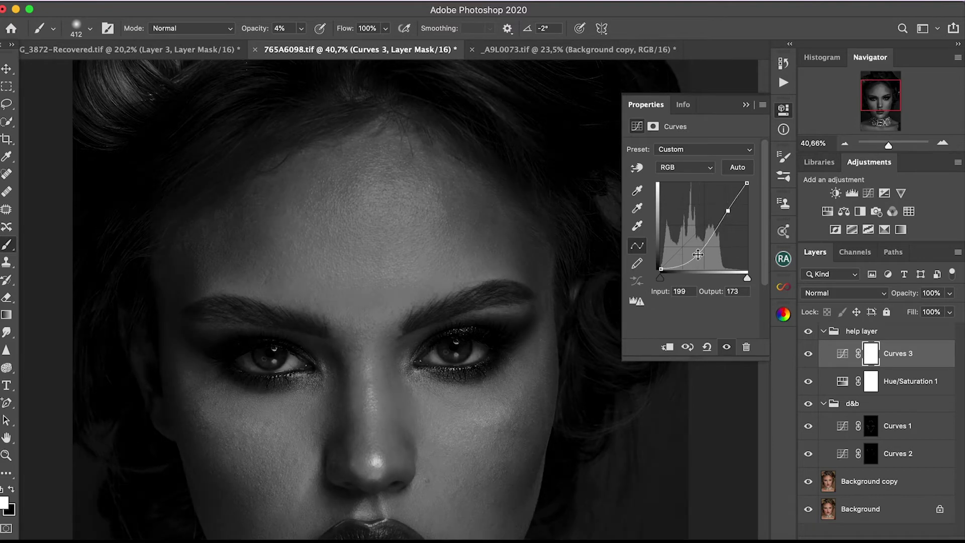
{"action": "left_click_drag", "start_coordinate": [698, 254], "coordinate": [687, 257]}
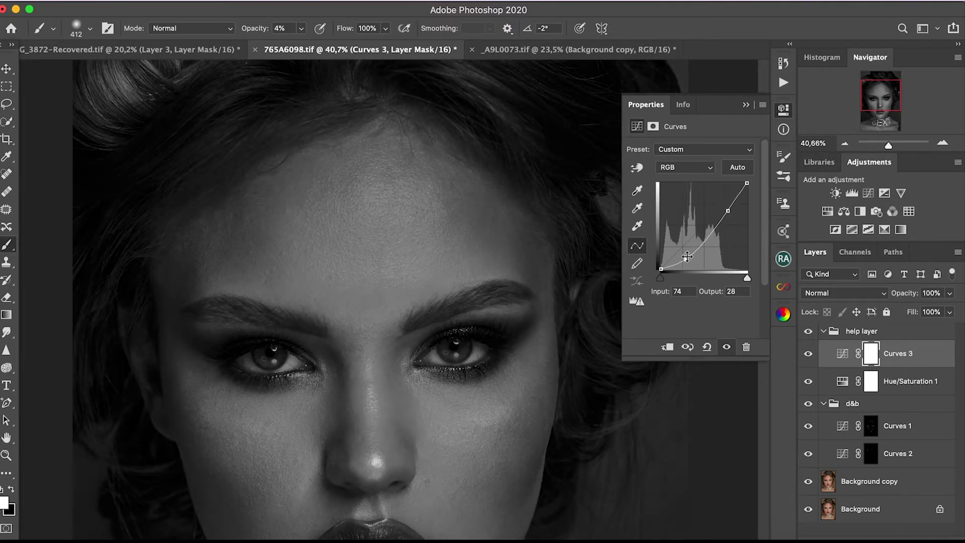
{"action": "left_click", "coordinate": [823, 331]}
{"action": "left_click", "coordinate": [897, 370]}
- Set the brush to 23 px size and 6% opacity
{"action": "left_click", "coordinate": [82, 28]}
{"action": "type", "text": "23"}
{"action": "left_click_drag", "start_coordinate": [301, 28], "coordinate": [302, 48]}
{"action": "scroll", "coordinate": [225, 223], "scroll_direction": "up", "scroll_amount": 2}
{"action": "scroll", "coordinate": [225, 223], "scroll_direction": "up", "scroll_amount": 2}
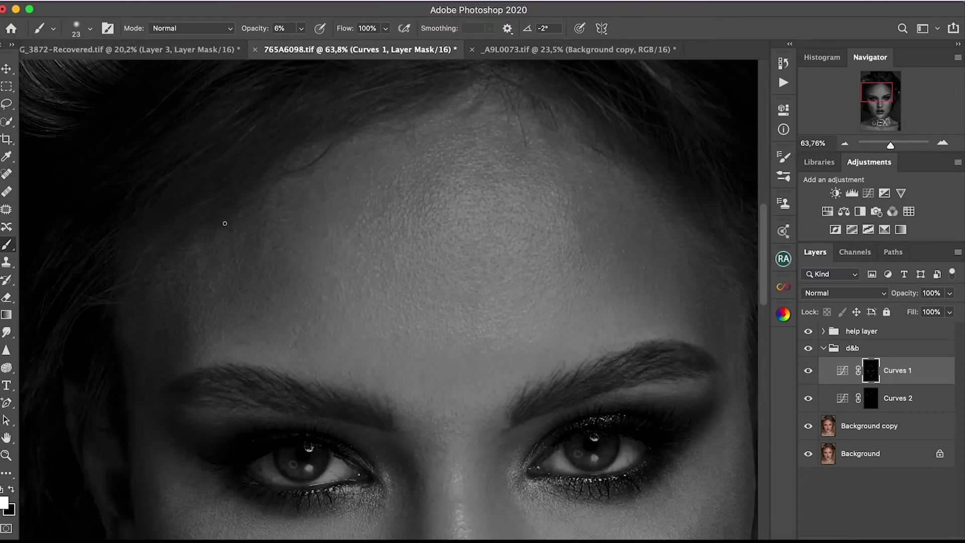
- Paint fine dodge and burn across the forehead and brows, alternating between the Curves 1 and Curves 2 masks
{"action": "left_click", "coordinate": [870, 398]}
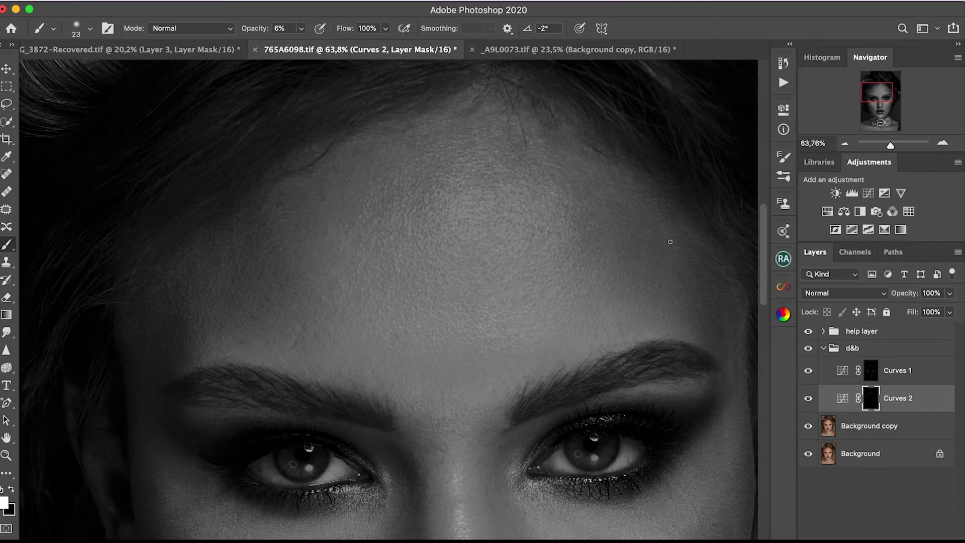
{"action": "key", "text": "alt+bracketright"}
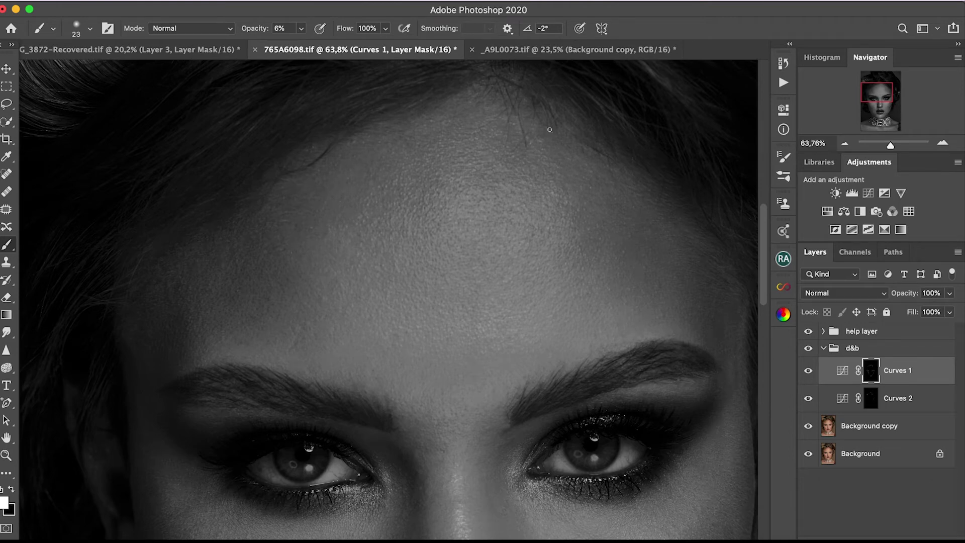
{"action": "key", "text": "alt+bracketleft"}
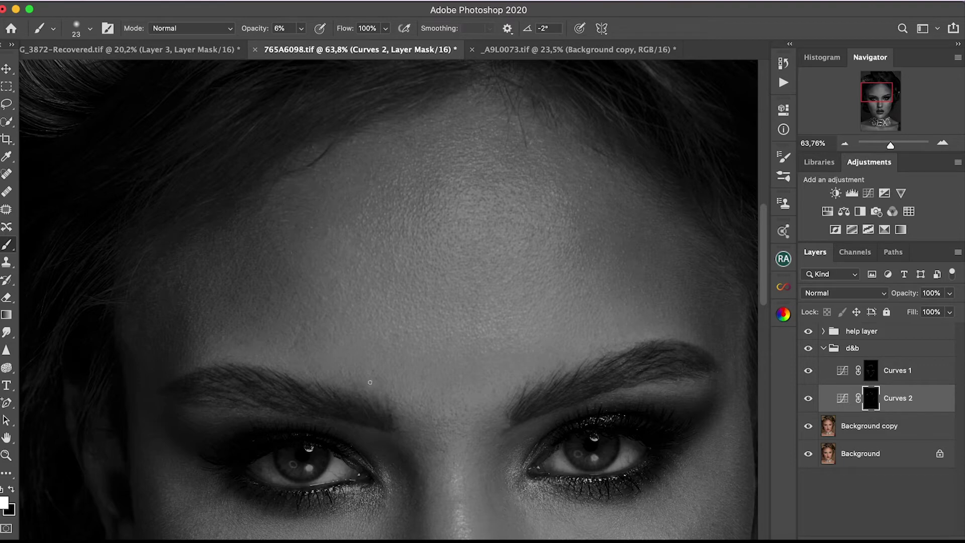
{"action": "key", "text": "alt+bracketright"}
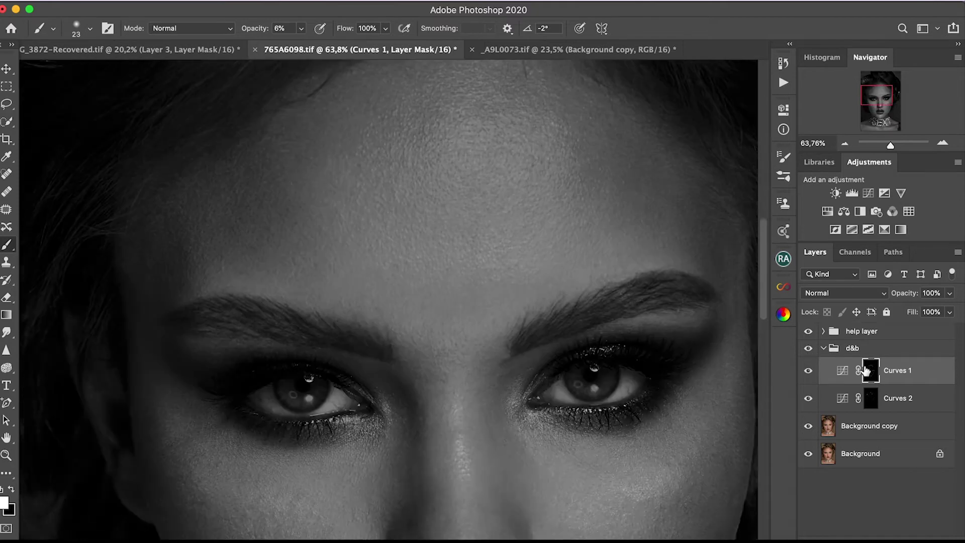
{"action": "left_click", "coordinate": [871, 400]}
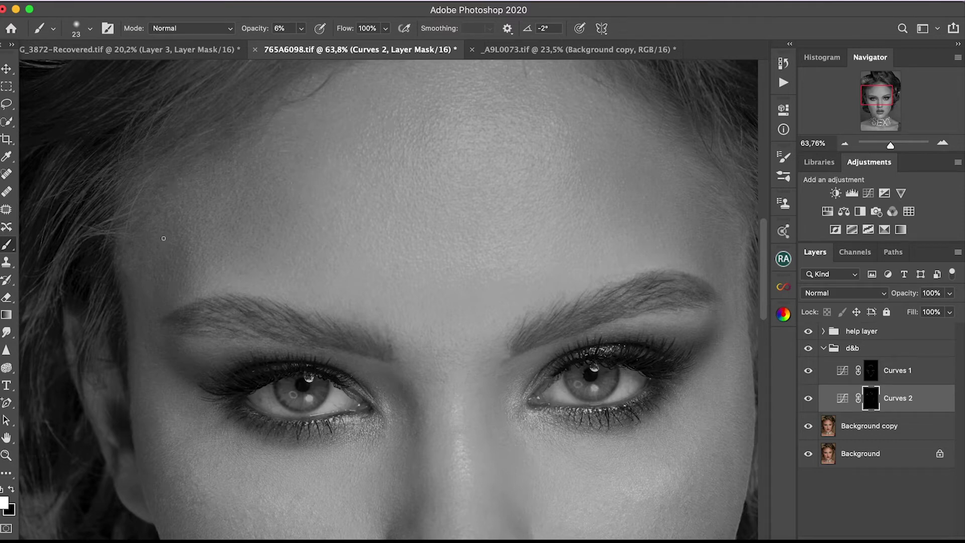
{"action": "left_click", "coordinate": [301, 28]}
- Raise brush opacity to about 8–9% and dodge and burn under-eyes, cheeks and upper lip on both Curves masks
{"action": "left_click_drag", "start_coordinate": [298, 44], "coordinate": [299, 45]}
{"action": "left_click", "coordinate": [895, 370]}
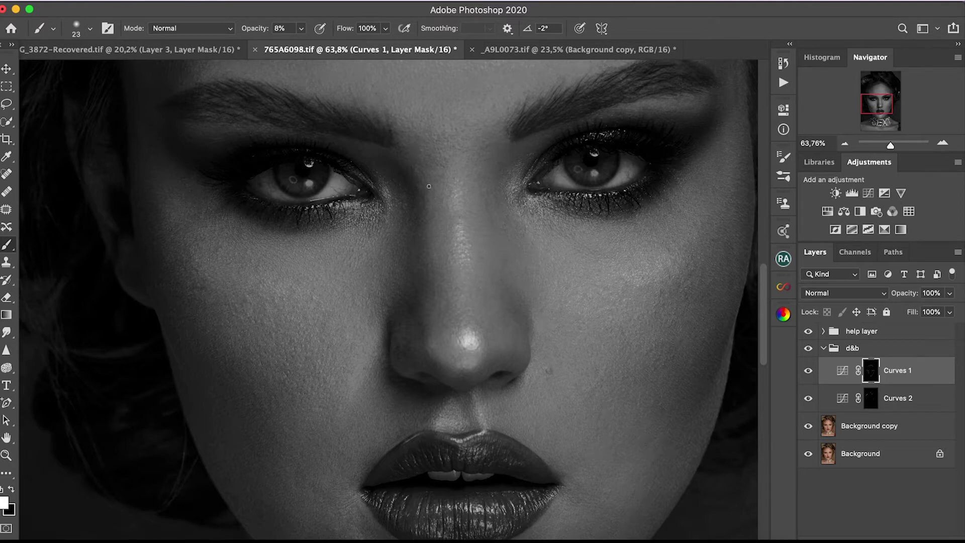
{"action": "left_click", "coordinate": [872, 399]}
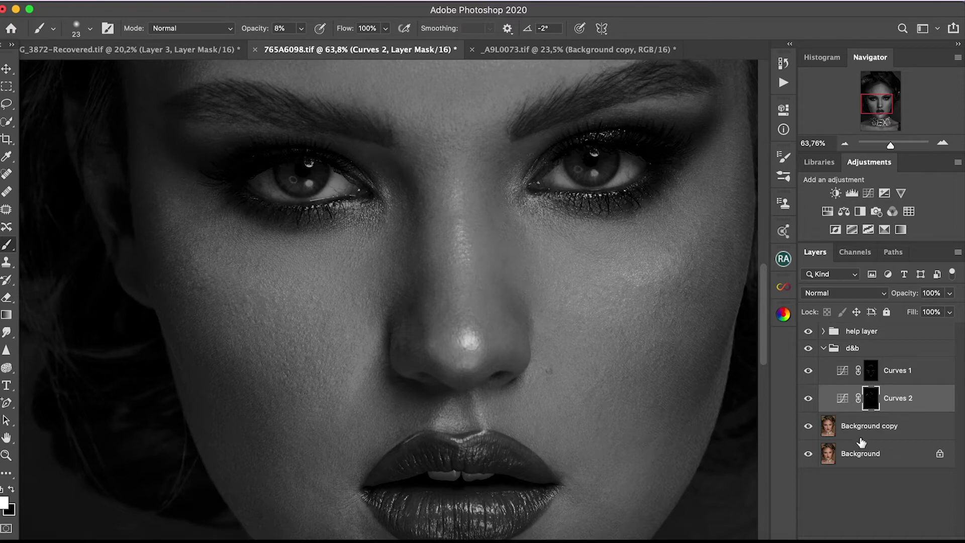
{"action": "key", "text": "alt+bracketright"}
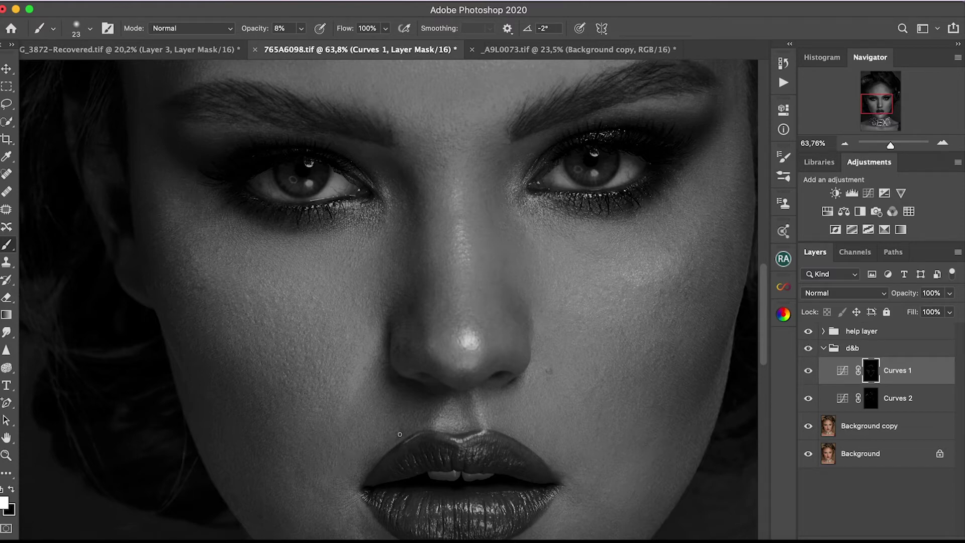
{"action": "key", "text": "alt+bracketleft"}
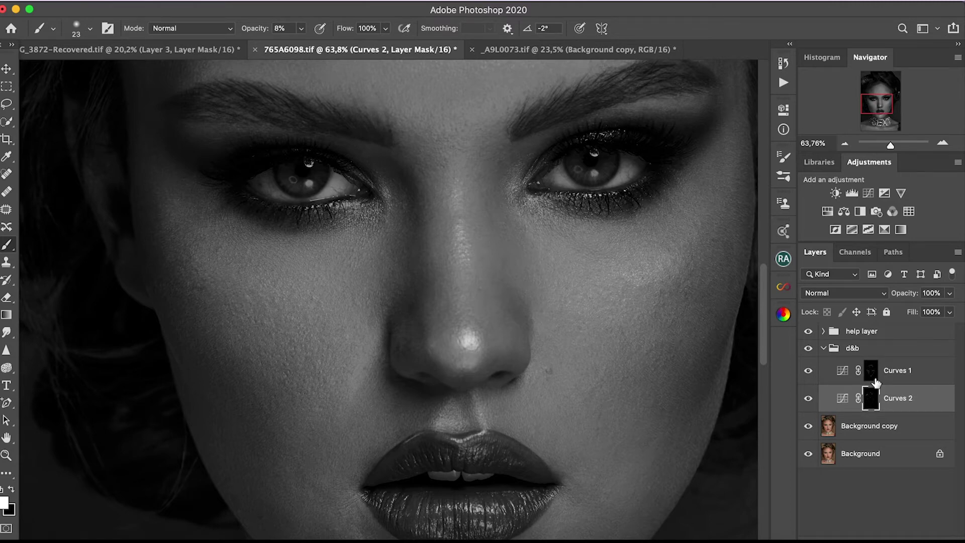
{"action": "key", "text": "alt+bracketright"}
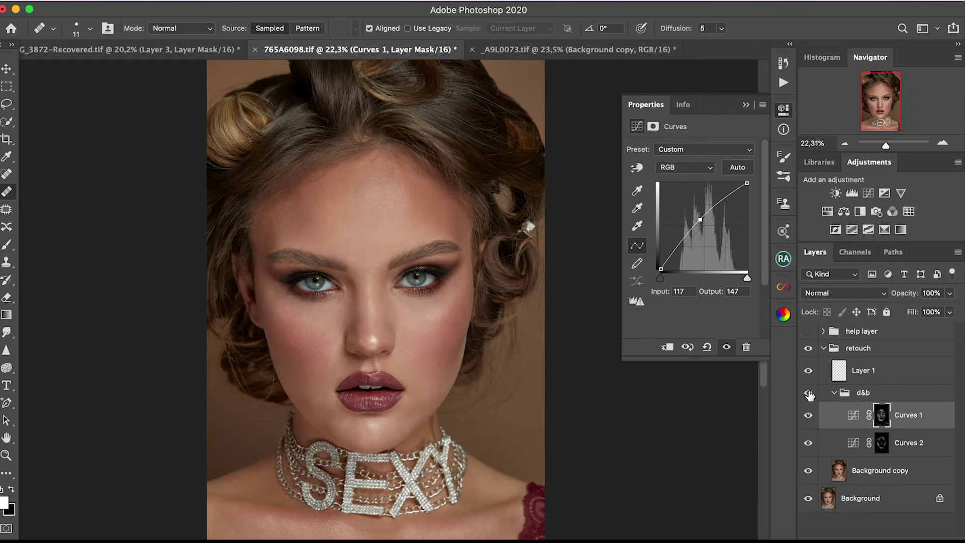
- Add a Hue/Saturation layer on Reds, narrowed to skin, with saturation -8 and slightly brighter lightness
{"action": "left_click", "coordinate": [827, 211]}
{"action": "key", "text": "alt+3"}
{"action": "left_click_drag", "start_coordinate": [691, 227], "coordinate": [752, 226]}
{"action": "left_click_drag", "start_coordinate": [690, 251], "coordinate": [748, 251]}
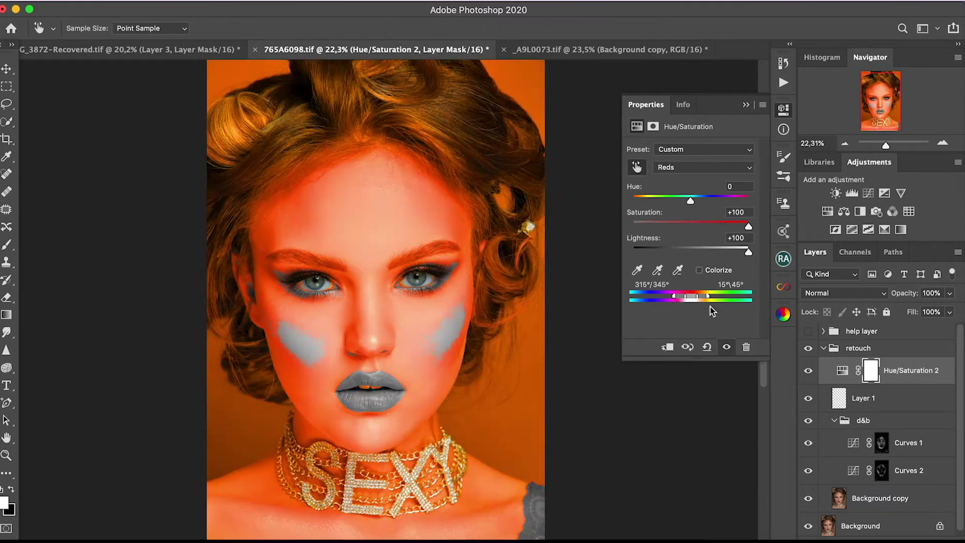
{"action": "left_click_drag", "start_coordinate": [683, 297], "coordinate": [698, 297]}
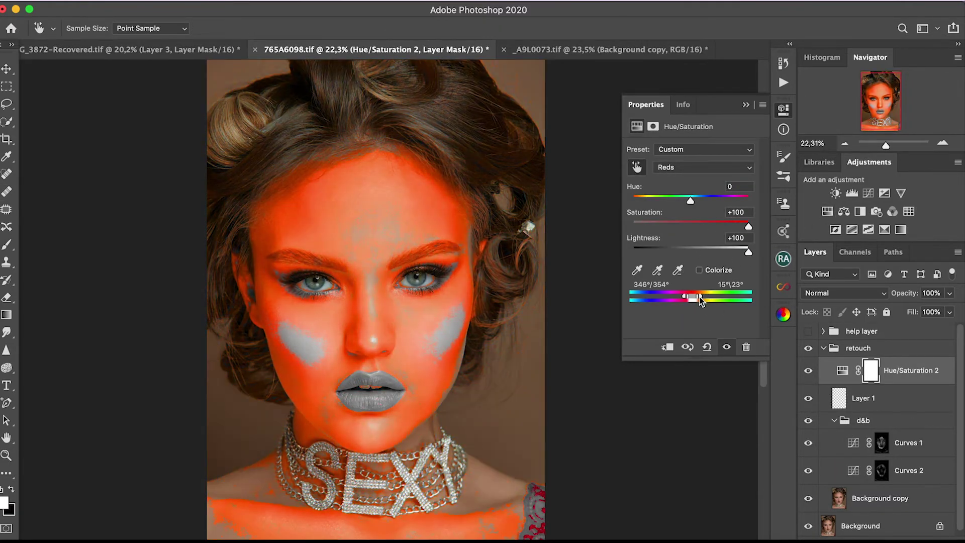
{"action": "left_click_drag", "start_coordinate": [695, 227], "coordinate": [686, 226]}
{"action": "left_click", "coordinate": [695, 251]}
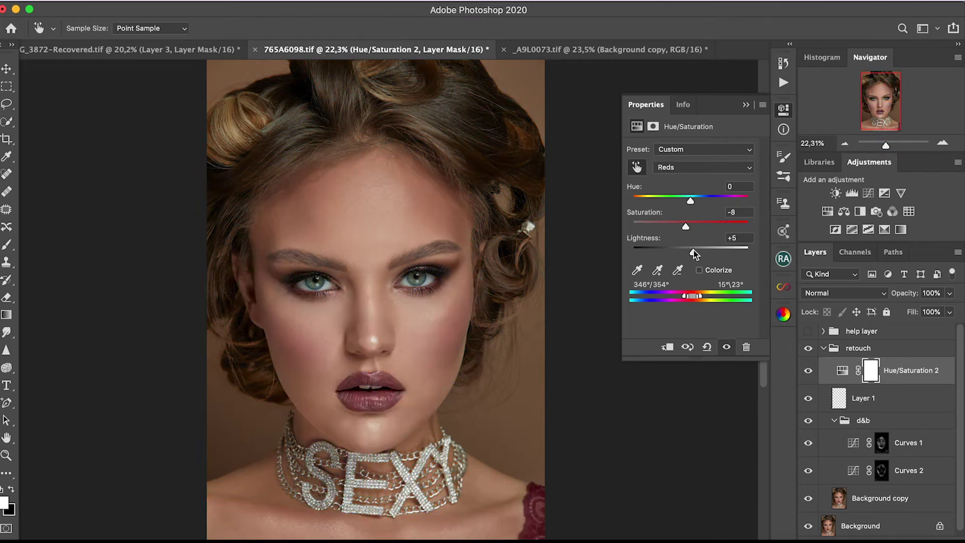
{"action": "left_click_drag", "start_coordinate": [690, 200], "coordinate": [694, 200]}
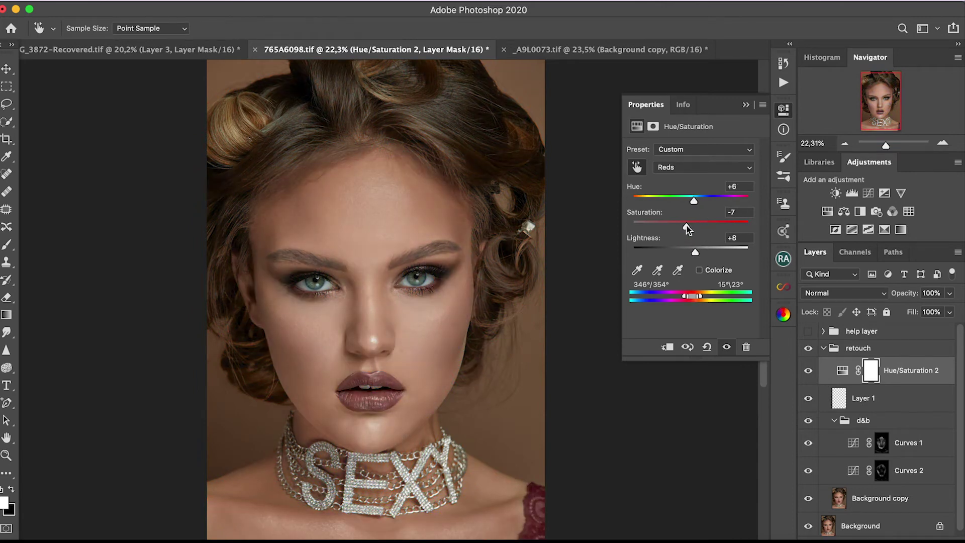
{"action": "left_click_drag", "start_coordinate": [695, 251], "coordinate": [696, 252]}
{"action": "left_click_drag", "start_coordinate": [693, 201], "coordinate": [695, 200]}
- Invert the Hue/Saturation 2 mask to black and pick a 1040 px brush
{"action": "key", "text": "ctrl+i"}
{"action": "left_click", "coordinate": [871, 370]}
{"action": "key", "text": "b"}
{"action": "left_click", "coordinate": [89, 28]}
{"action": "left_click_drag", "start_coordinate": [141, 71], "coordinate": [151, 74]}
{"action": "left_click", "coordinate": [464, 238]}
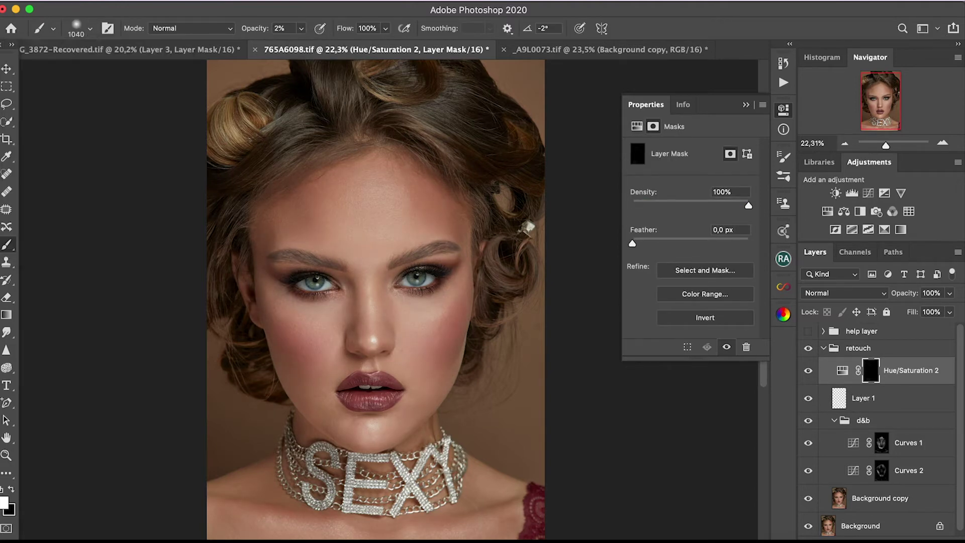
- Shrink the brush, set 6% opacity, and paint the skin correction onto the face
{"action": "scroll", "coordinate": [377, 251], "scroll_direction": "down", "scroll_amount": 1}
{"action": "left_click", "coordinate": [89, 28]}
{"action": "left_click_drag", "start_coordinate": [150, 74], "coordinate": [145, 73]}
{"action": "left_click", "coordinate": [301, 28]}
{"action": "left_click_drag", "start_coordinate": [303, 46], "coordinate": [312, 47]}
{"action": "left_click", "coordinate": [301, 28]}
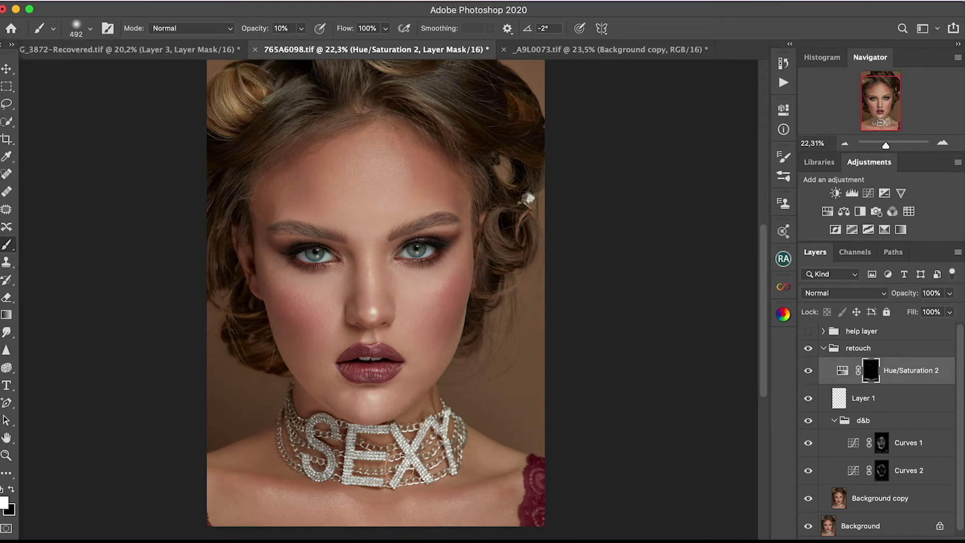
{"action": "mouse_move", "coordinate": [433, 189]}
{"action": "left_mouse_down"}
{"action": "mouse_move", "coordinate": [346, 116]}
{"action": "mouse_move", "coordinate": [427, 199]}
{"action": "mouse_move", "coordinate": [267, 208]}
{"action": "mouse_move", "coordinate": [278, 365]}
{"action": "mouse_move", "coordinate": [484, 266]}
{"action": "mouse_move", "coordinate": [472, 234]}
{"action": "mouse_move", "coordinate": [346, 413]}
{"action": "mouse_move", "coordinate": [436, 291]}
{"action": "left_mouse_up"}
{"action": "double_click", "coordinate": [842, 370]}
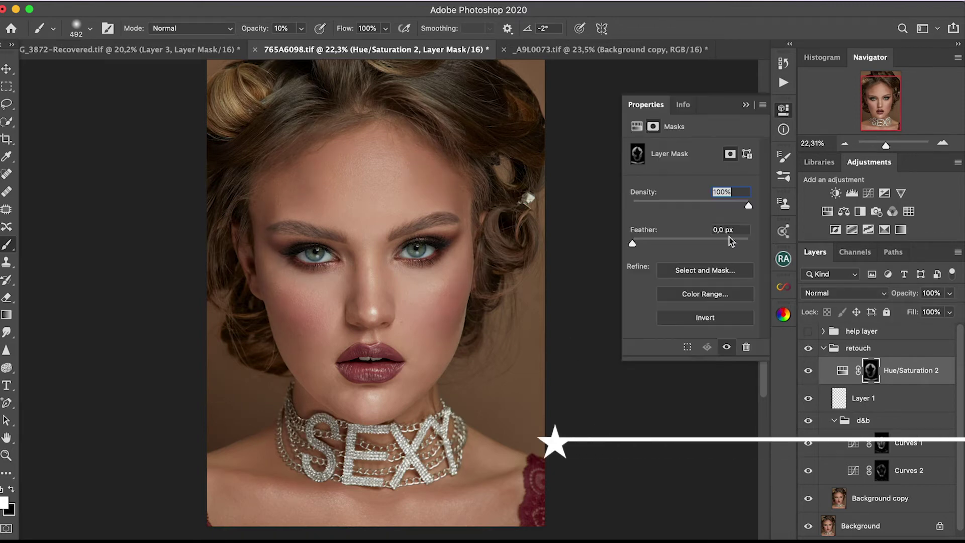
- Brighten the skin's red tones slightly and compare the skin correction on and off
{"action": "left_click_drag", "start_coordinate": [680, 228], "coordinate": [700, 253]}
{"action": "left_click", "coordinate": [808, 370]}
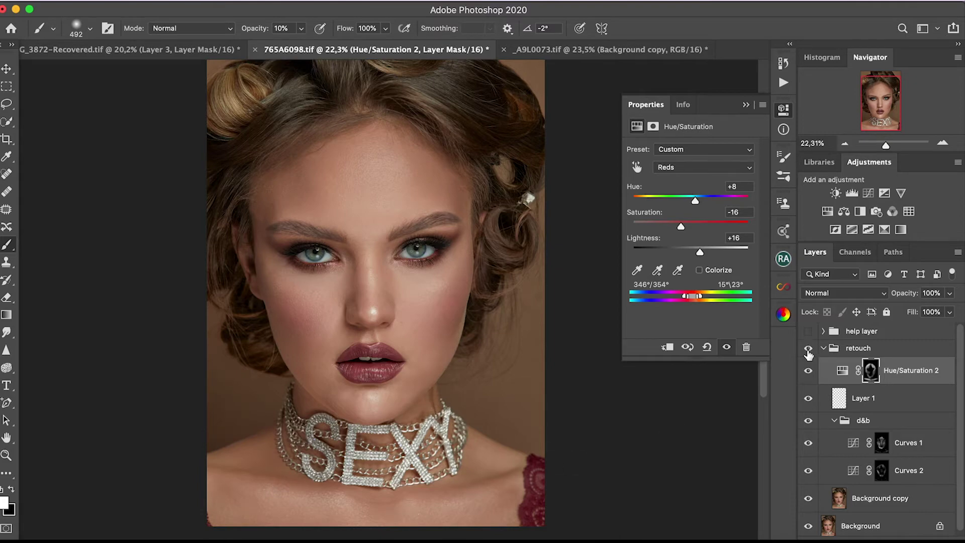
{"action": "scroll", "coordinate": [417, 261], "scroll_direction": "up", "scroll_amount": 10}
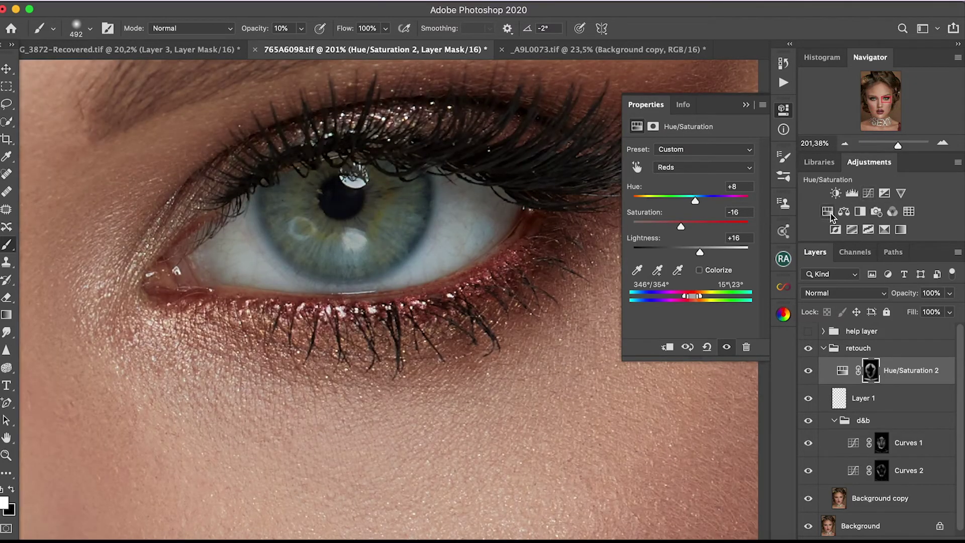
- Add a Hue/Saturation 3 layer and narrow its colour range to the iris blues
{"action": "left_click", "coordinate": [827, 211]}
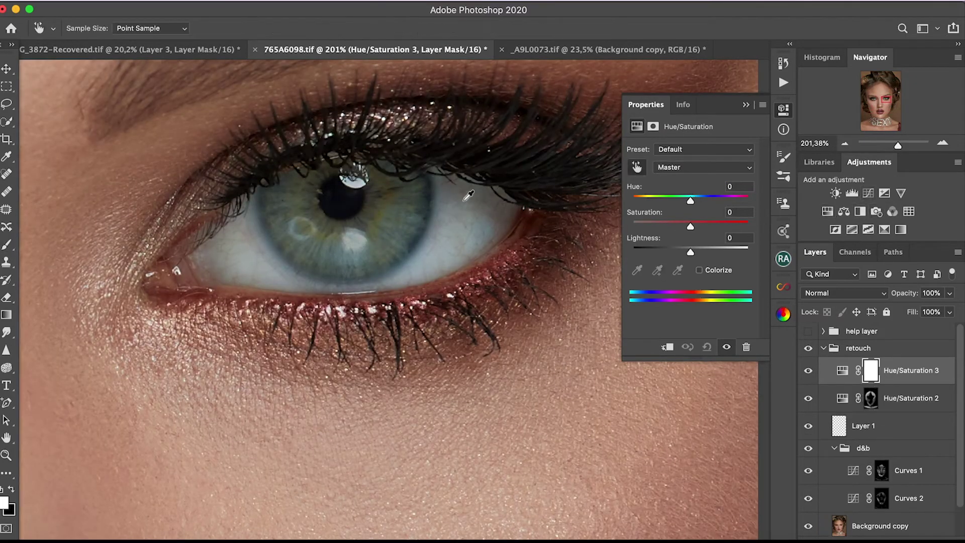
{"action": "left_click_drag", "start_coordinate": [691, 227], "coordinate": [748, 226]}
{"action": "left_click_drag", "start_coordinate": [690, 252], "coordinate": [748, 252]}
{"action": "left_click_drag", "start_coordinate": [735, 297], "coordinate": [744, 299]}
{"action": "mouse_move", "coordinate": [647, 297]}
{"action": "left_mouse_down"}
{"action": "mouse_move", "coordinate": [658, 299]}
{"action": "mouse_move", "coordinate": [628, 297]}
{"action": "mouse_move", "coordinate": [667, 297]}
{"action": "mouse_move", "coordinate": [644, 301]}
{"action": "left_mouse_up"}
{"action": "left_click", "coordinate": [684, 199]}
{"action": "left_click", "coordinate": [691, 225]}
{"action": "left_click", "coordinate": [687, 251]}
- Set the iris blues to Hue -26, Saturation -15 and Lightness +12
{"action": "left_click_drag", "start_coordinate": [678, 227], "coordinate": [679, 226]}
{"action": "left_click_drag", "start_coordinate": [684, 200], "coordinate": [675, 201]}
{"action": "left_click", "coordinate": [810, 372]}
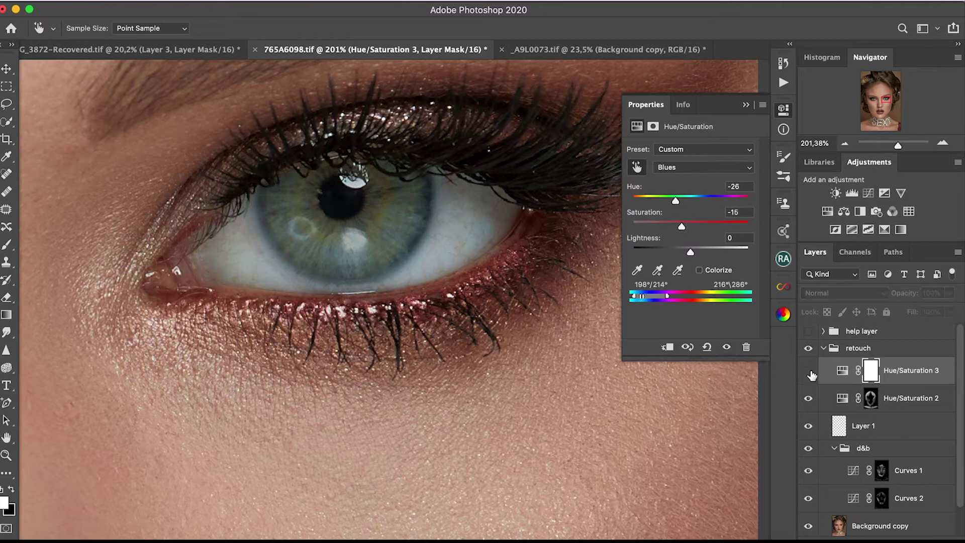
{"action": "left_click", "coordinate": [809, 373]}
{"action": "left_click_drag", "start_coordinate": [690, 251], "coordinate": [692, 252]}
- Invert the Hue/Saturation 3 mask to black and paint the irises with a 19 px brush
{"action": "key", "text": "ctrl+i"}
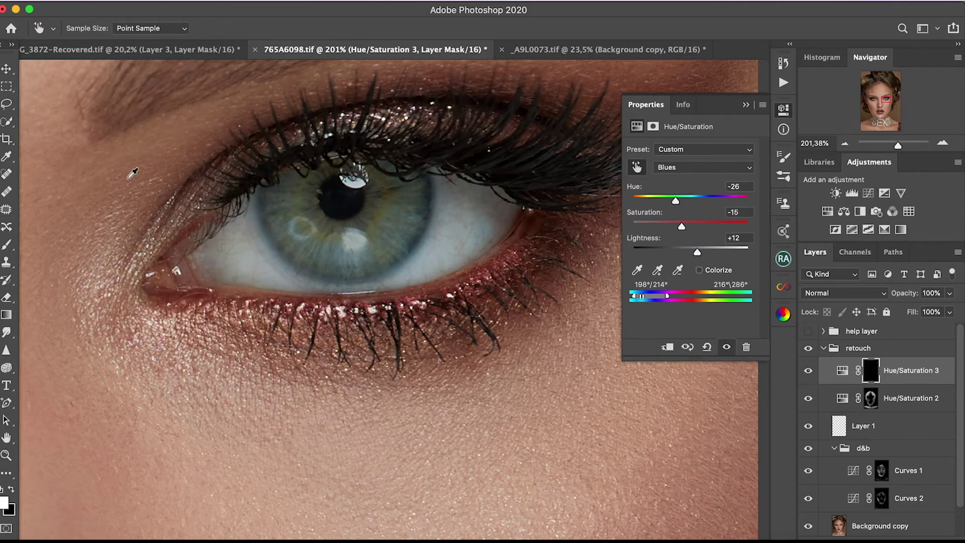
{"action": "key", "text": "b"}
{"action": "left_click", "coordinate": [90, 28]}
{"action": "type", "text": "19"}
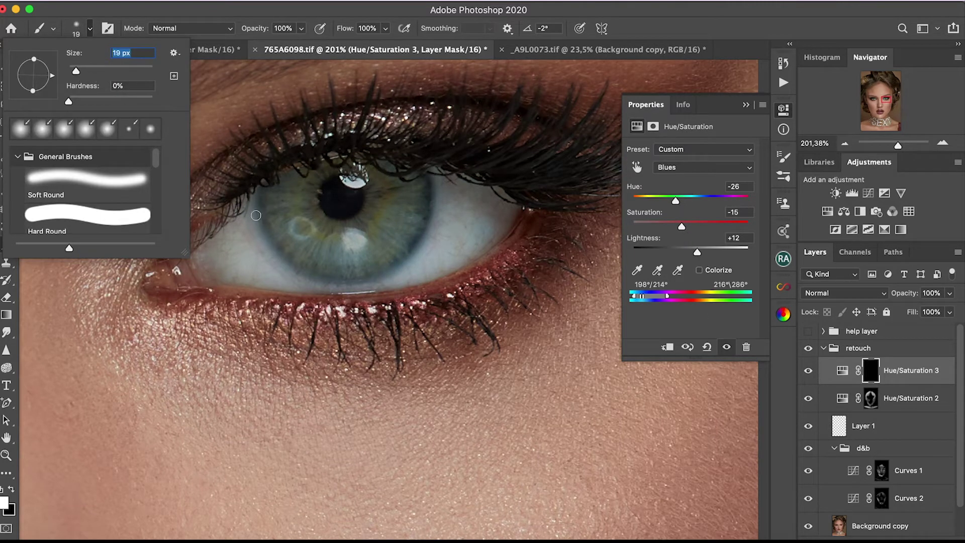
{"action": "key", "text": "Return"}
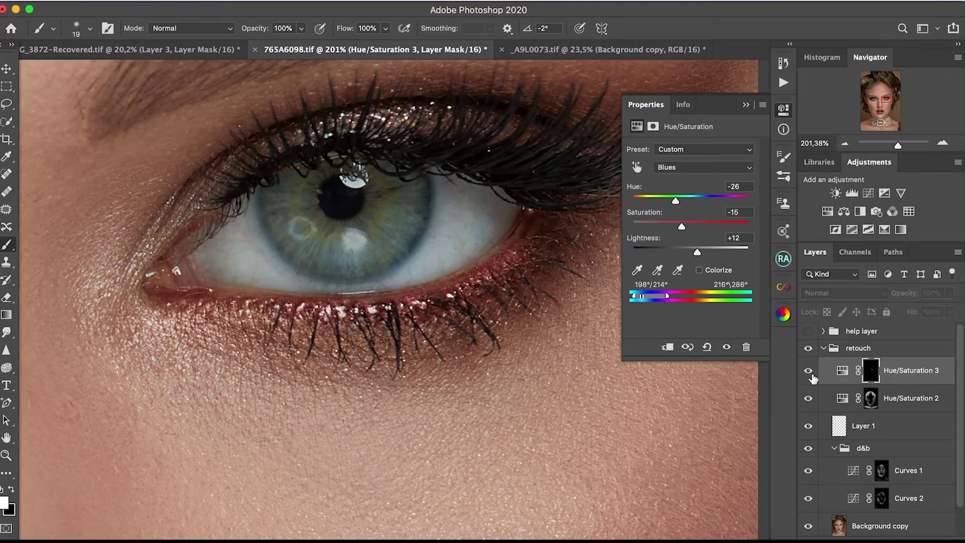
{"action": "left_click_drag", "start_coordinate": [442, 206], "coordinate": [521, 233]}
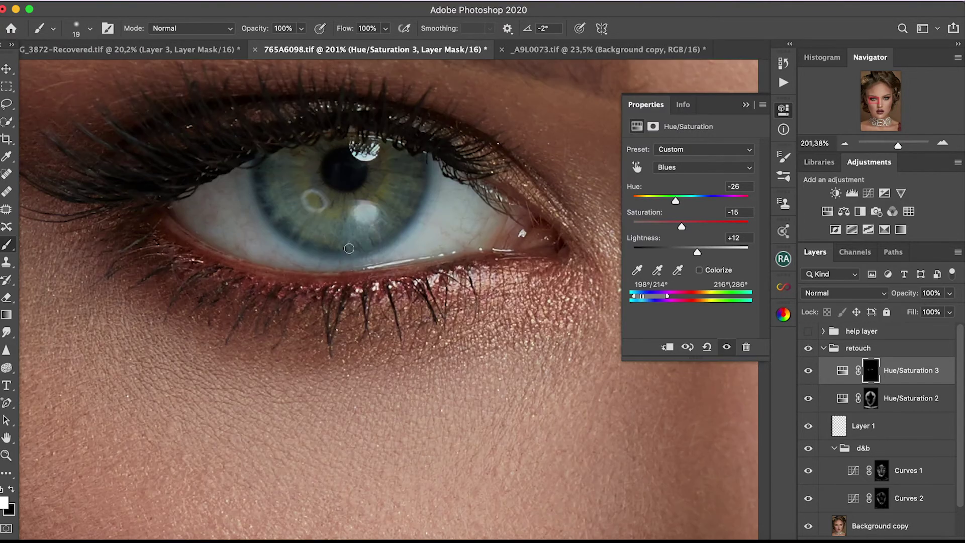
{"action": "left_click", "coordinate": [859, 469]}
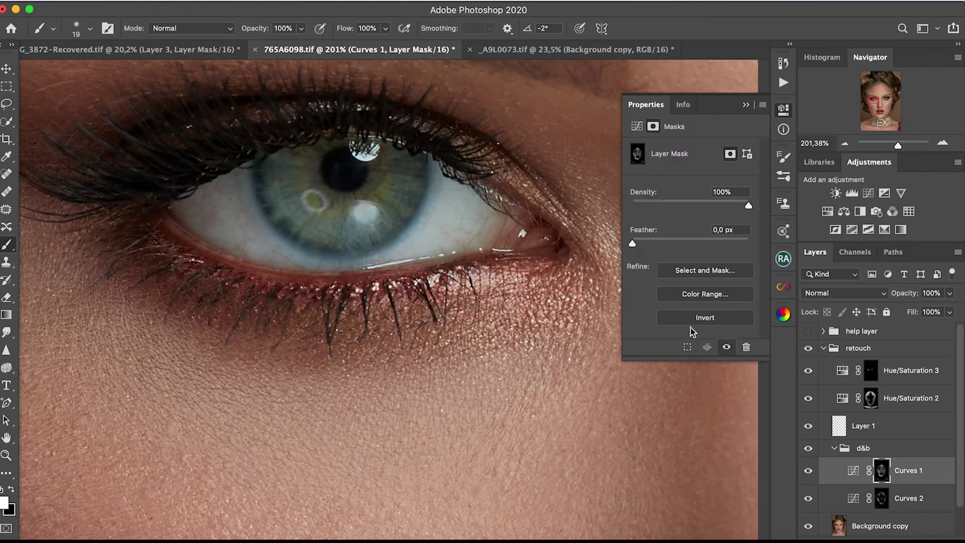
- Set the brush to 5% opacity and 12 px size
{"action": "key", "text": "0"}
{"action": "key", "text": "5"}
{"action": "left_click", "coordinate": [78, 31]}
{"action": "type", "text": "12"}
{"action": "key", "text": "Return"}
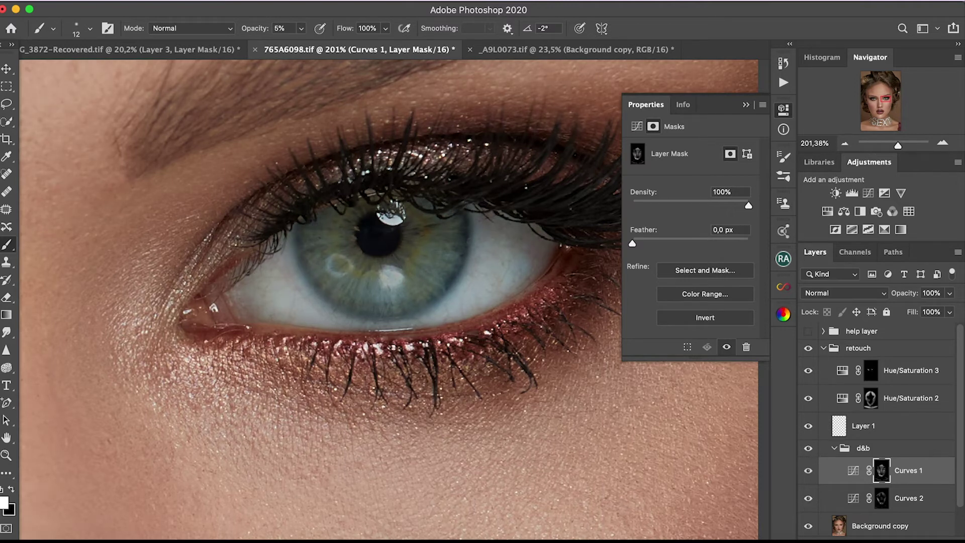
- Add a Curves 4 layer above Hue/Saturation 3 with its curve bent down to darken
{"action": "key", "text": "ctrl+0"}
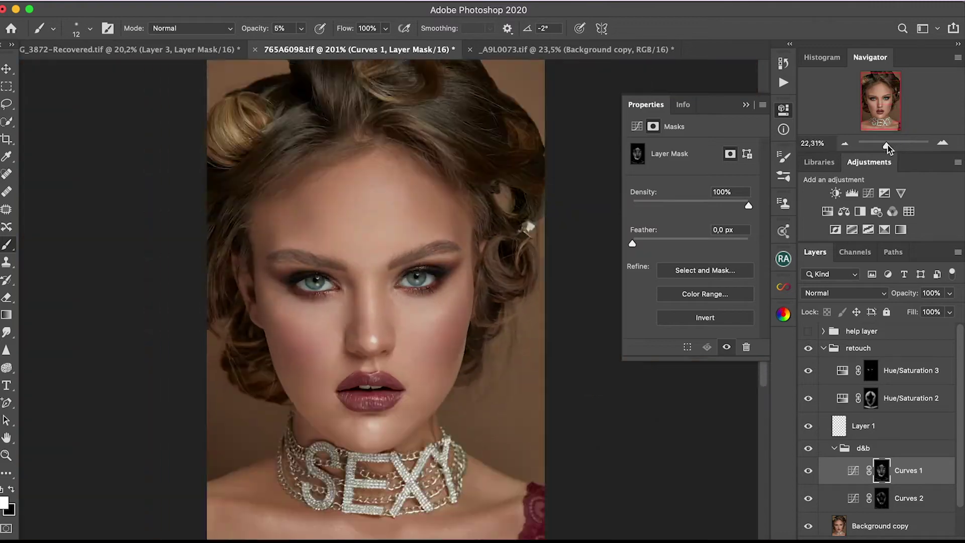
{"action": "left_click", "coordinate": [900, 377]}
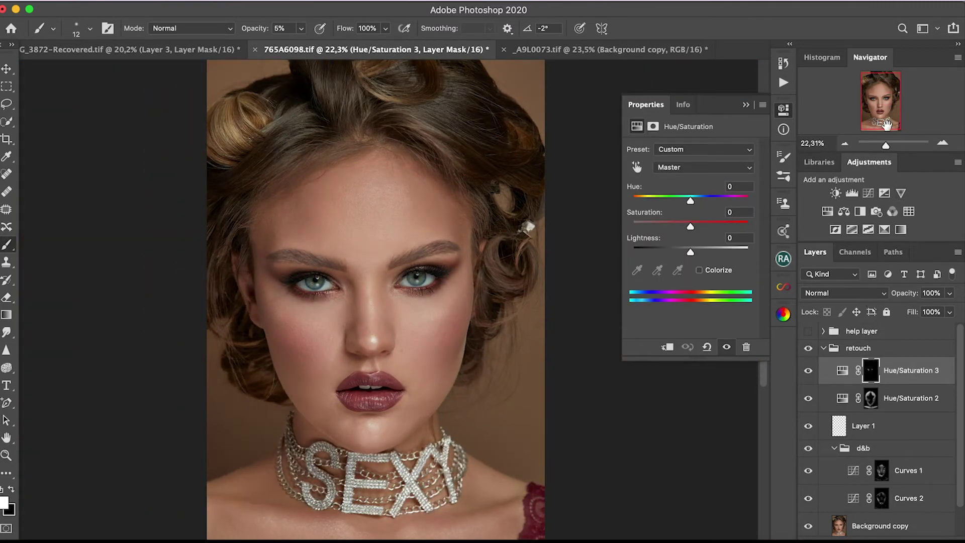
{"action": "left_click_drag", "start_coordinate": [885, 145], "coordinate": [890, 146]}
{"action": "left_click", "coordinate": [873, 200]}
{"action": "left_click_drag", "start_coordinate": [703, 227], "coordinate": [765, 211]}
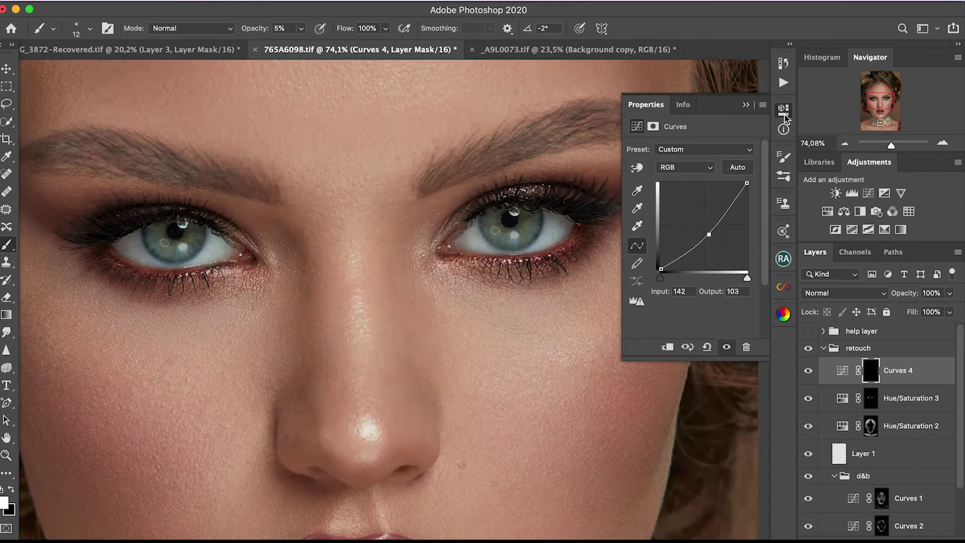
- Add a Curves 5 layer above Hue/Saturation 3, lifting reds sampled from the eye and slightly brightening RGB
{"action": "left_click", "coordinate": [783, 111]}
{"action": "left_click", "coordinate": [885, 398]}
{"action": "left_click", "coordinate": [867, 193]}
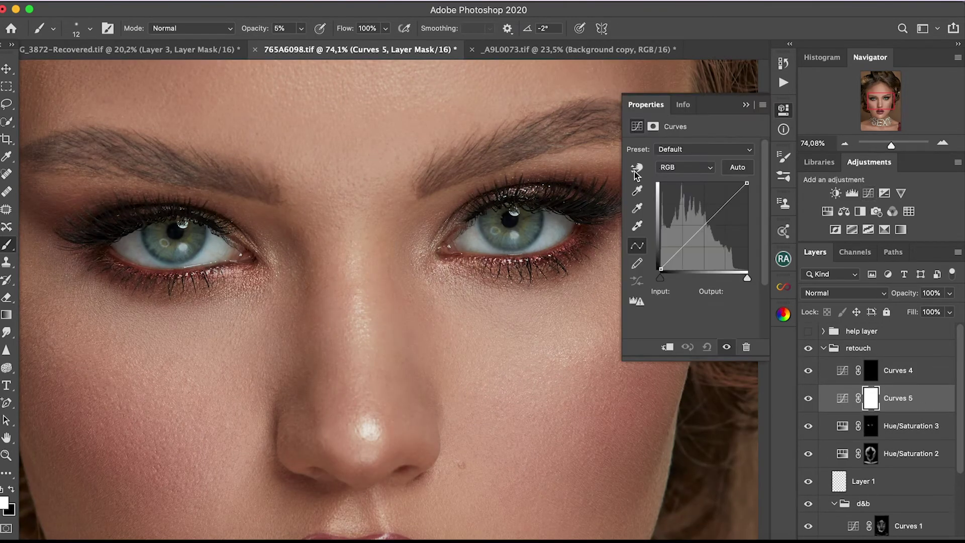
{"action": "left_click", "coordinate": [684, 167]}
{"action": "left_click", "coordinate": [667, 172]}
{"action": "left_click", "coordinate": [637, 167]}
{"action": "left_click_drag", "start_coordinate": [560, 228], "coordinate": [559, 219]}
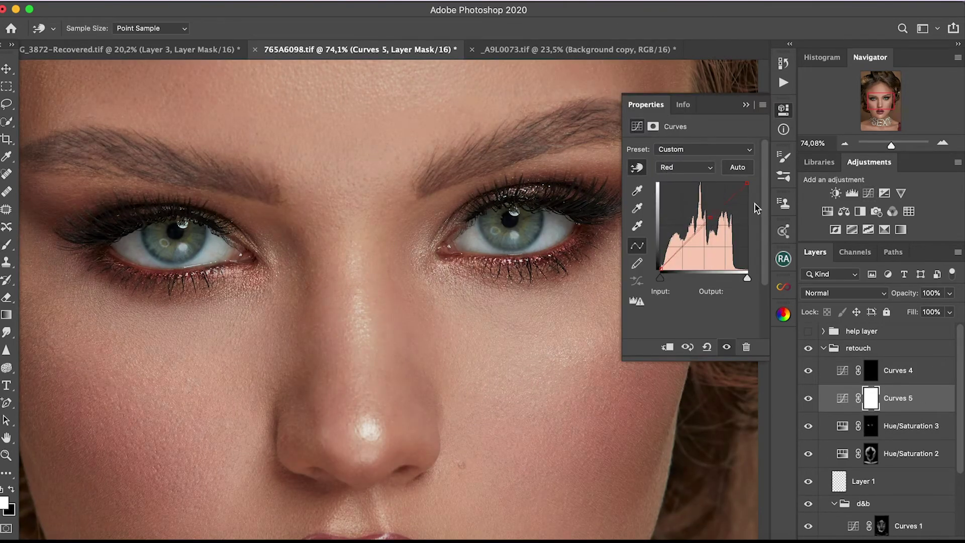
{"action": "key", "text": "alt+2"}
{"action": "left_click_drag", "start_coordinate": [704, 232], "coordinate": [704, 229]}
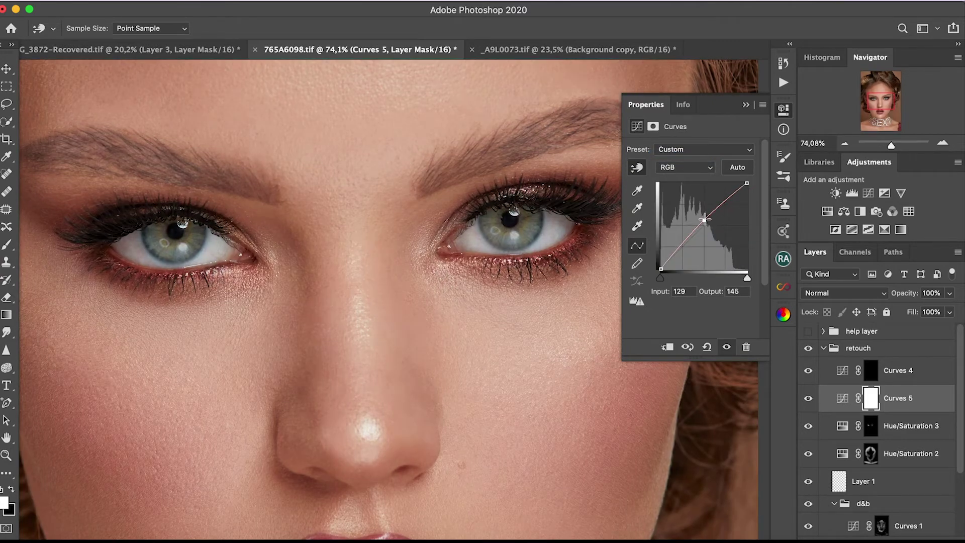
- Add a slight green-channel lift to Curves 5 and invert its mask to black
{"action": "key", "text": "alt+3"}
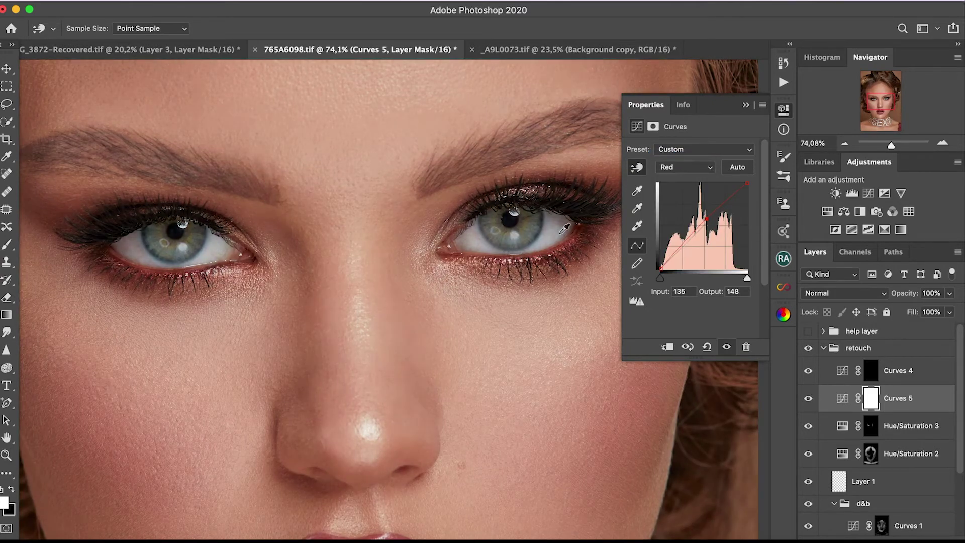
{"action": "key", "text": "alt+4"}
{"action": "left_click", "coordinate": [697, 232]}
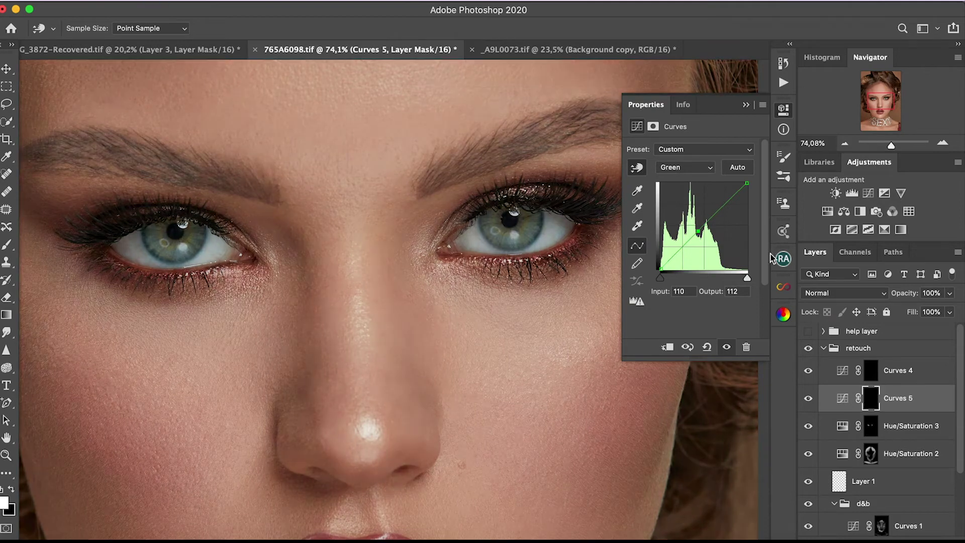
{"action": "key", "text": "ctrl+i"}
{"action": "key", "text": "alt+2"}
{"action": "key", "text": "b"}
{"action": "left_click", "coordinate": [90, 28]}
{"action": "key", "text": "Return"}
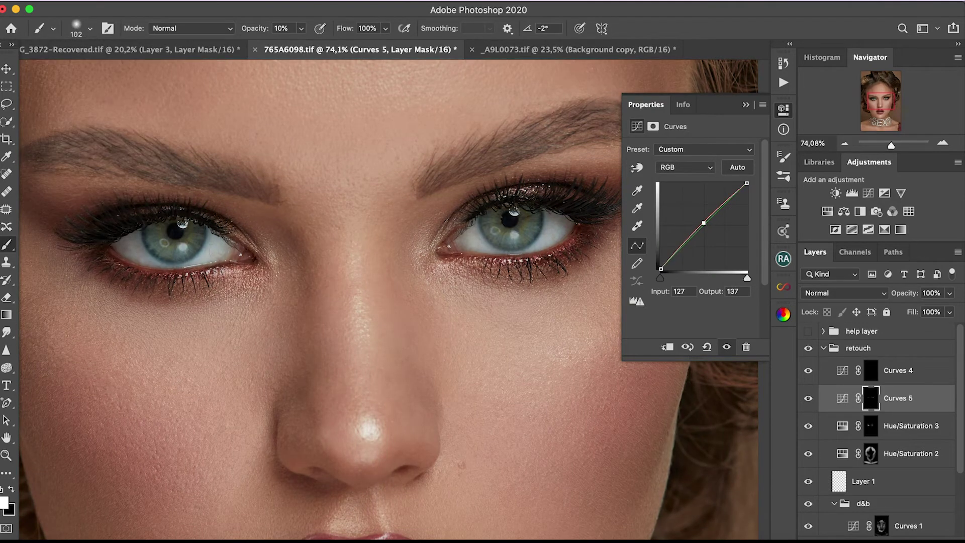
- Paint the Curves 5 effect onto the iris in white at 100% opacity
{"action": "key", "text": "alt+4"}
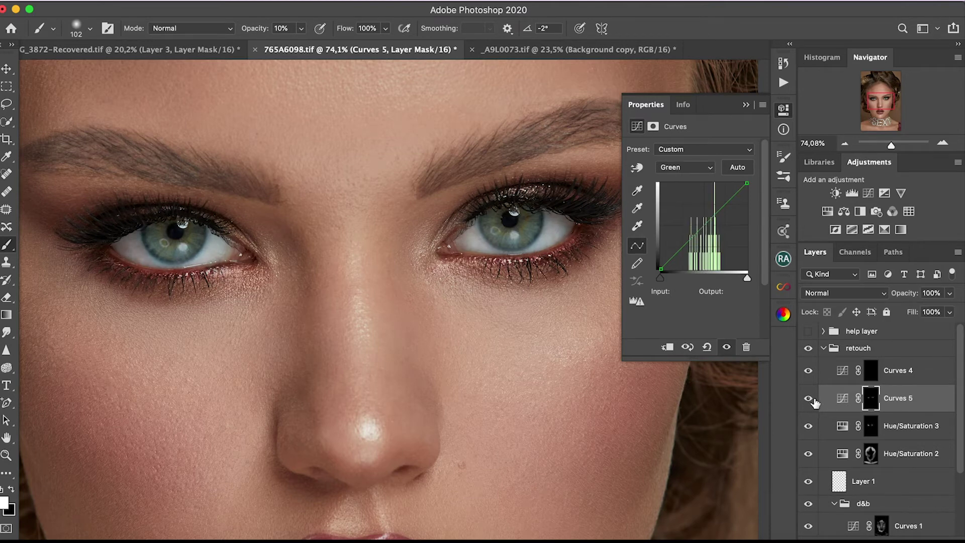
{"action": "key", "text": "0"}
{"action": "key", "text": "x"}
{"action": "left_click_drag", "start_coordinate": [190, 244], "coordinate": [171, 248]}
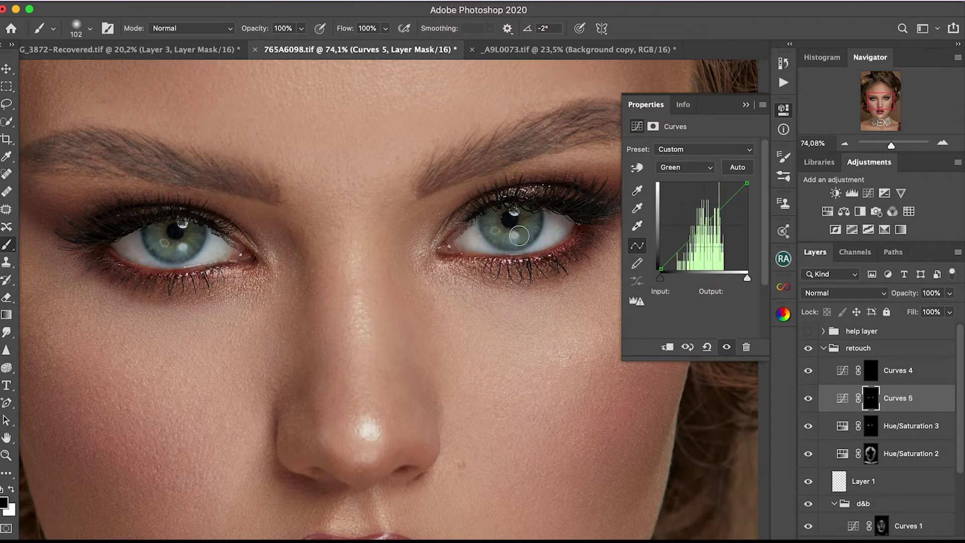
- Select Curves 4 and set a low-flow, pressure-sensitive 14 px brush
{"action": "key", "text": "alt+bracketright"}
{"action": "left_click_drag", "start_coordinate": [385, 28], "coordinate": [337, 49]}
{"action": "left_click", "coordinate": [579, 28]}
{"action": "left_click", "coordinate": [90, 28]}
{"action": "type", "text": "14"}
{"action": "key", "text": "Return"}
{"action": "key", "text": "x"}
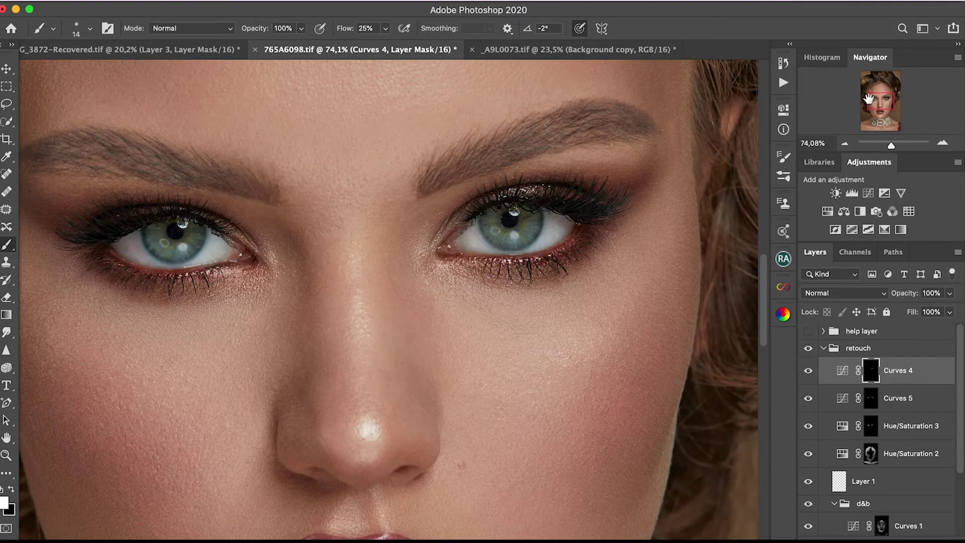
- Paint the brows on the Curves 4 mask at 86% opacity, then add a brightening Curves 7 layer
{"action": "left_click_drag", "start_coordinate": [868, 98], "coordinate": [862, 104]}
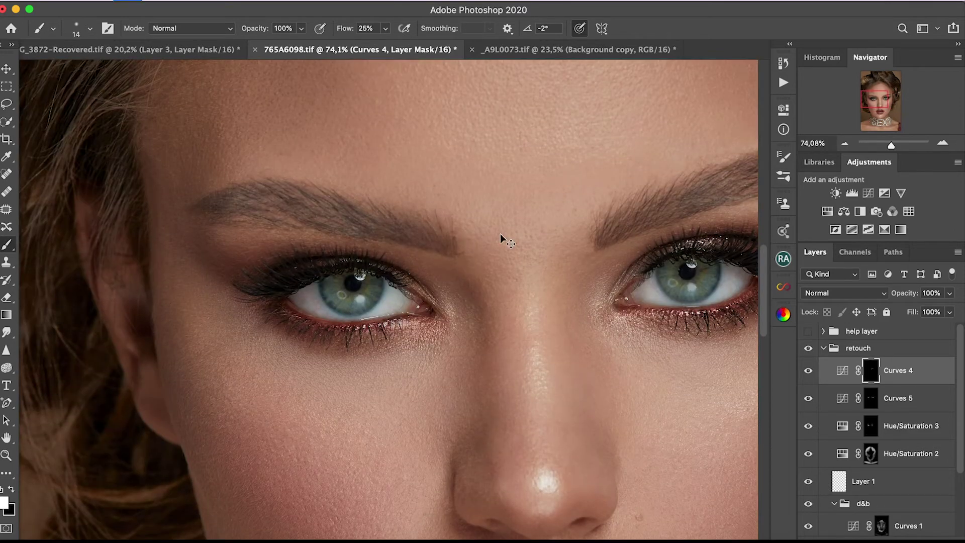
{"action": "key", "text": "8"}
{"action": "key", "text": "6"}
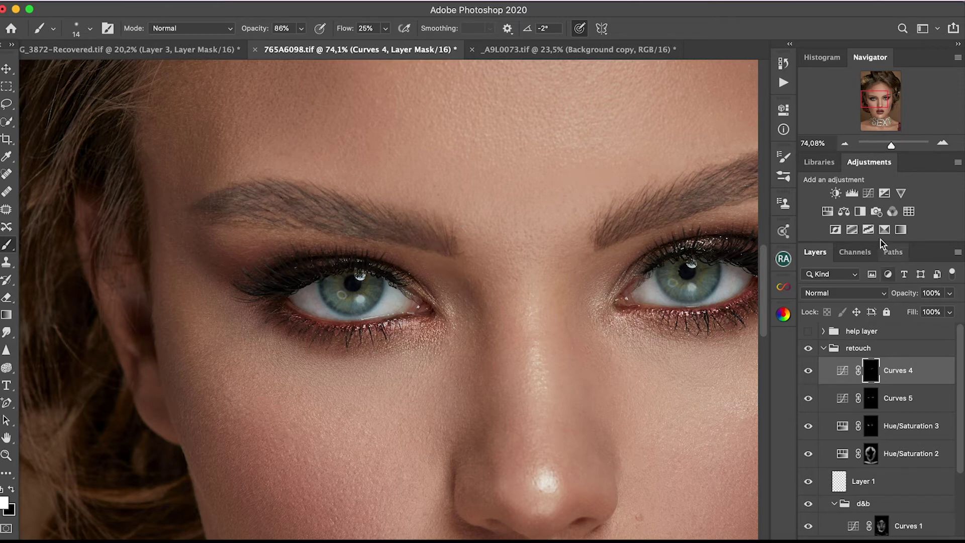
{"action": "left_click", "coordinate": [867, 193]}
{"action": "left_click_drag", "start_coordinate": [697, 231], "coordinate": [698, 219]}
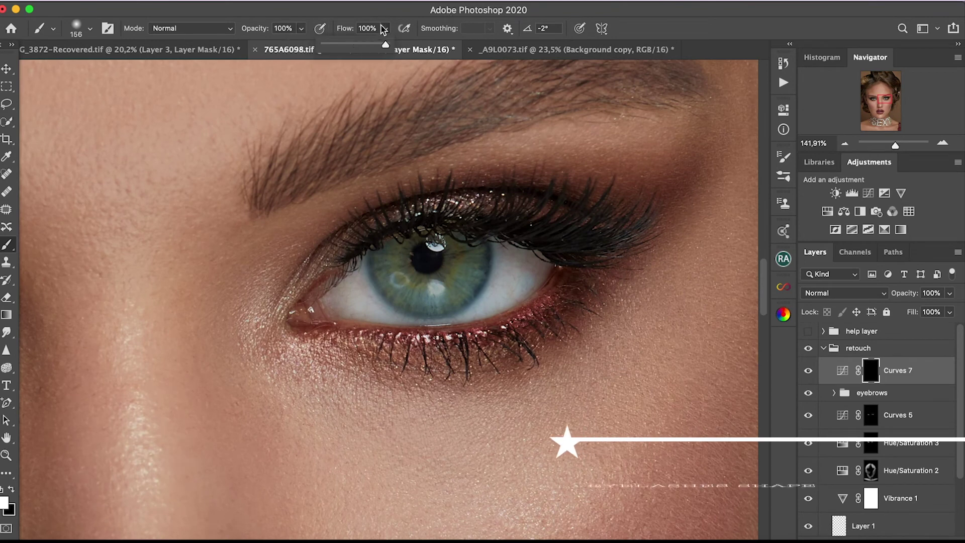
- Shrink the brush for fine eyelash painting on Curves 7
{"action": "left_click", "coordinate": [90, 28]}
{"action": "left_click_drag", "start_coordinate": [79, 70], "coordinate": [74, 71]}
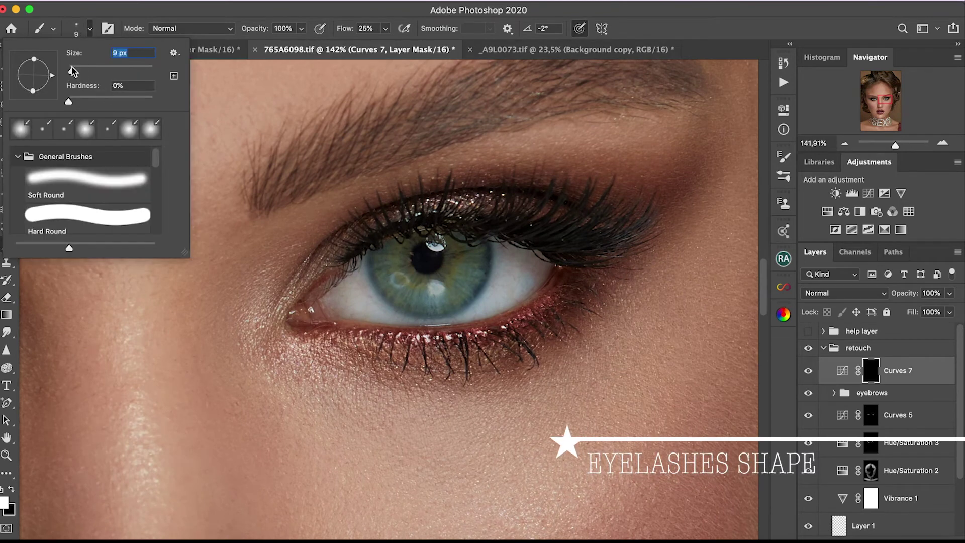
{"action": "key", "text": "Return"}
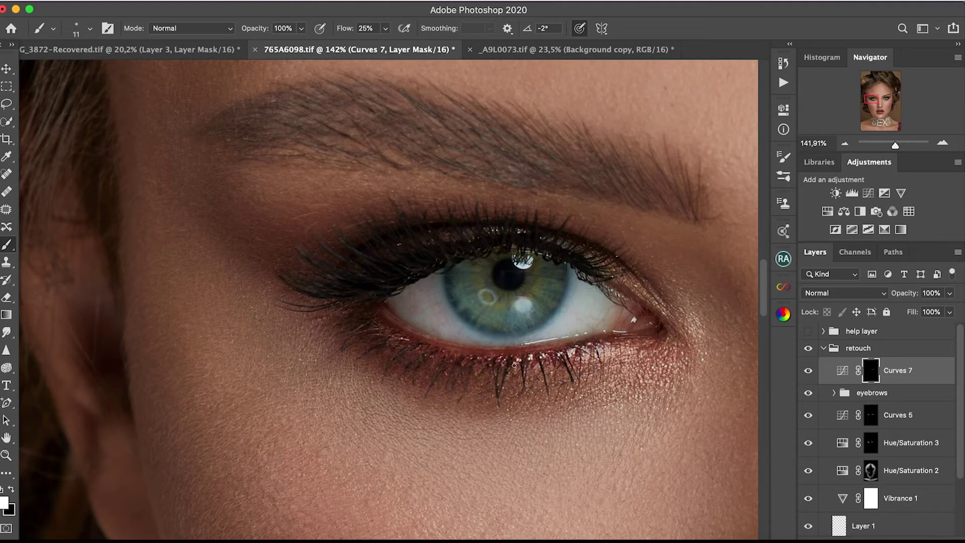
{"action": "scroll", "coordinate": [608, 144], "scroll_direction": "down", "scroll_amount": 5}
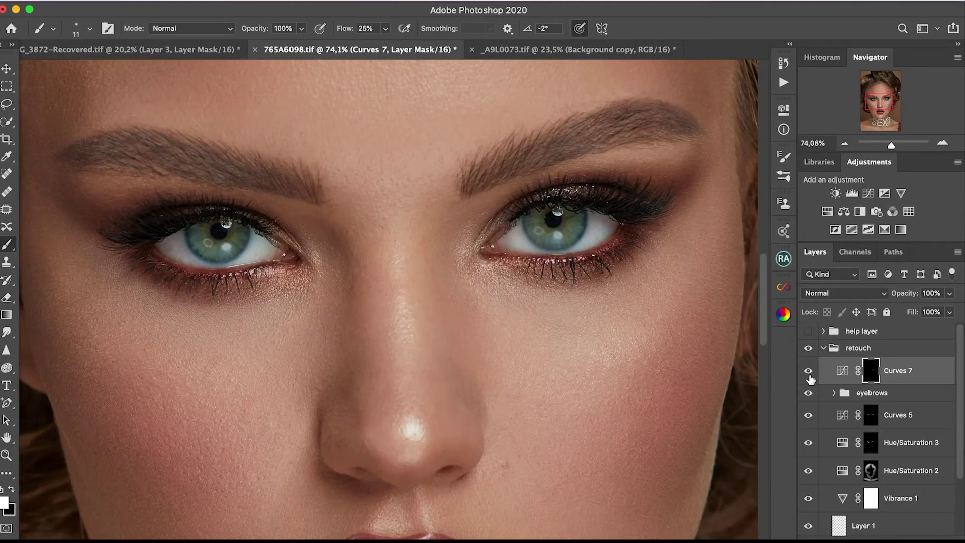
- Duplicate Curves 7, group both layers and name the group 'eyelashes'
{"action": "mouse_move", "coordinate": [900, 372]}
{"action": "left_mouse_down"}
{"action": "mouse_move", "coordinate": [921, 452]}
{"action": "mouse_move", "coordinate": [902, 372]}
{"action": "left_mouse_up"}
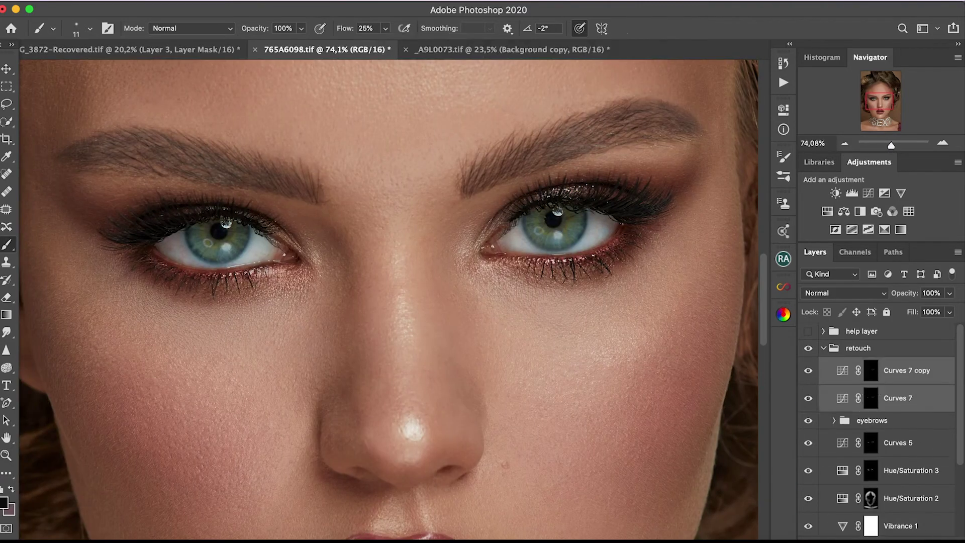
{"action": "key", "text": "ctrl+g"}
{"action": "double_click", "coordinate": [862, 365]}
{"action": "type", "text": "eyelashes"}
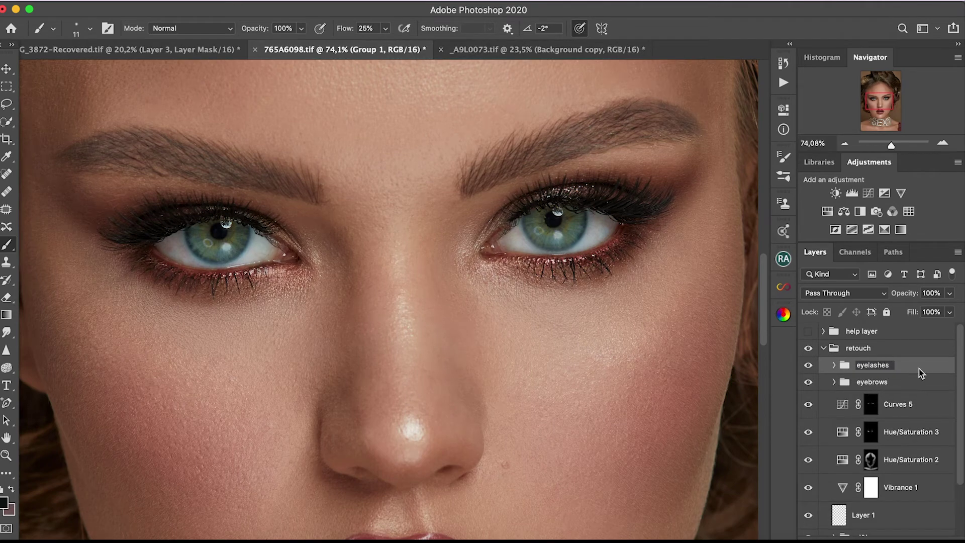
{"action": "key", "text": "Return"}
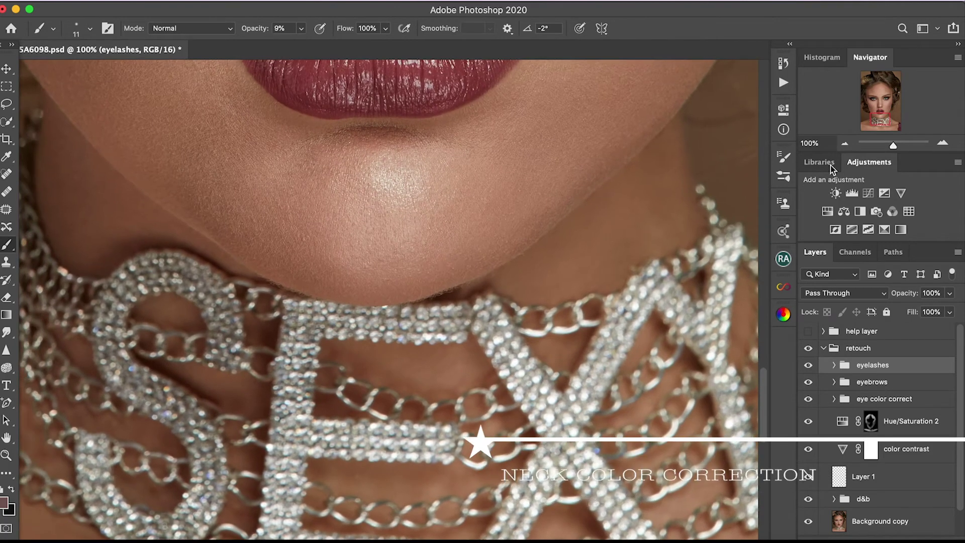
- Add Curves 8 with a brightening RGB curve and invert its mask to black
{"action": "left_click", "coordinate": [867, 193]}
{"action": "left_click", "coordinate": [685, 167]}
{"action": "left_click", "coordinate": [673, 189]}
{"action": "left_click", "coordinate": [636, 167]}
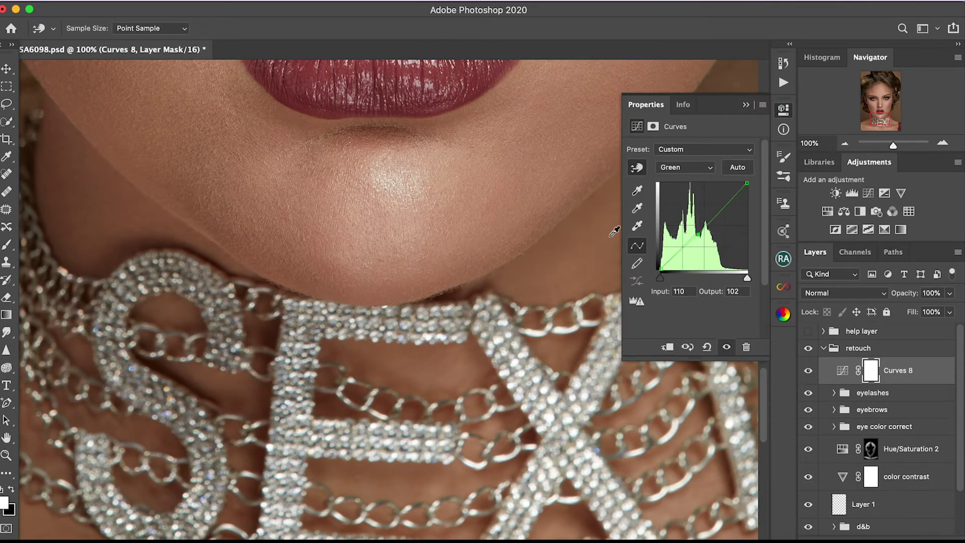
{"action": "key", "text": "alt+2"}
{"action": "left_click_drag", "start_coordinate": [603, 240], "coordinate": [603, 226]}
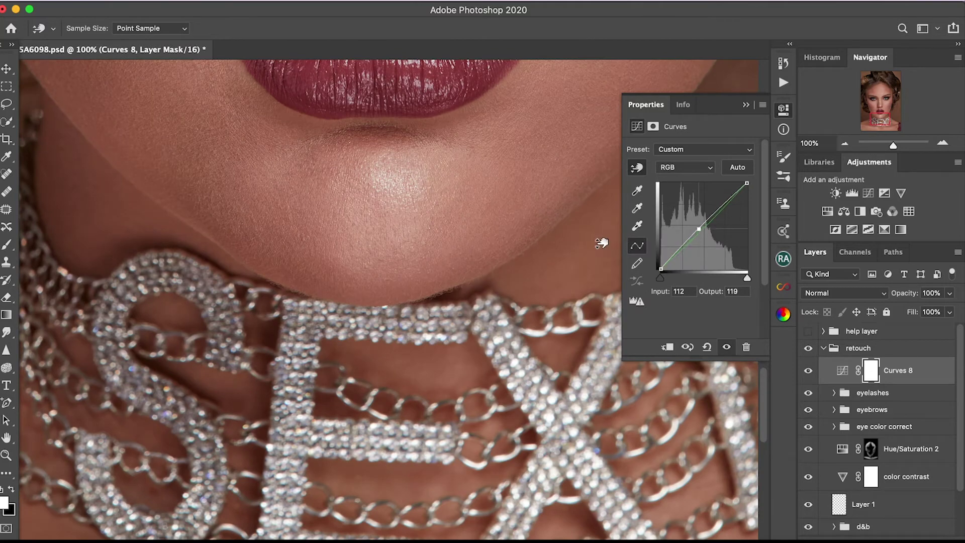
{"action": "key", "text": "ctrl+i"}
{"action": "left_click_drag", "start_coordinate": [893, 145], "coordinate": [890, 144]}
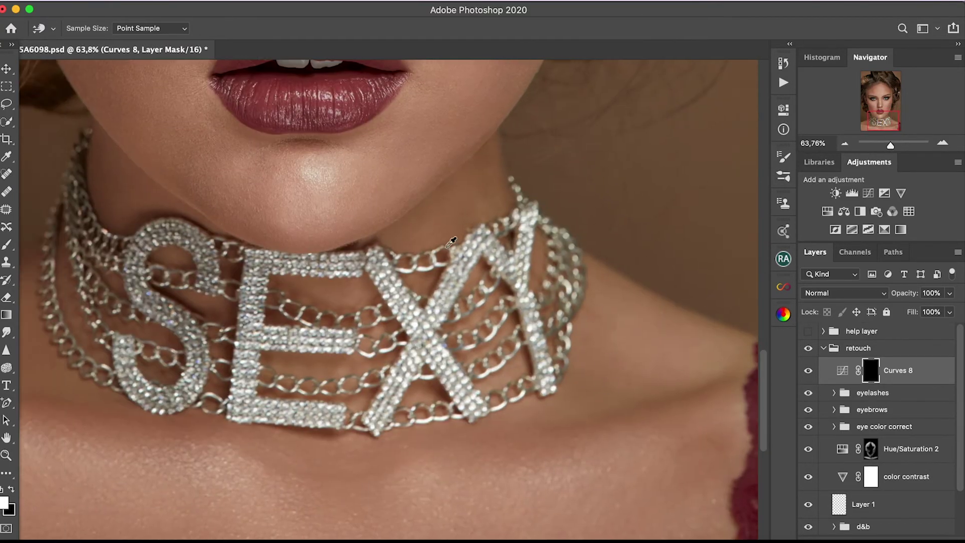
- Paint white on the Curves 8 mask over the neck with a low-opacity brush
{"action": "left_click", "coordinate": [7, 245]}
{"action": "left_click", "coordinate": [80, 27]}
{"action": "key", "text": "Return"}
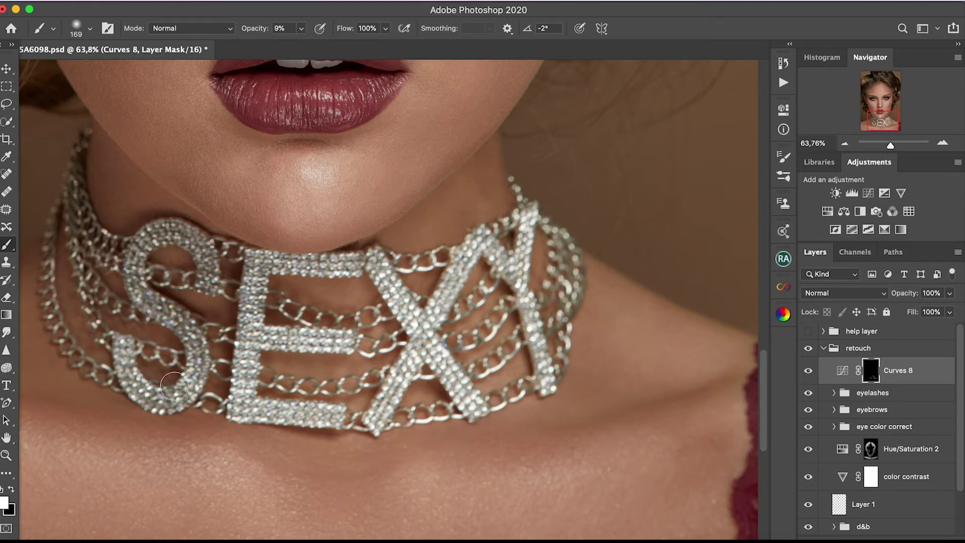
{"action": "left_click_drag", "start_coordinate": [124, 388], "coordinate": [272, 393]}
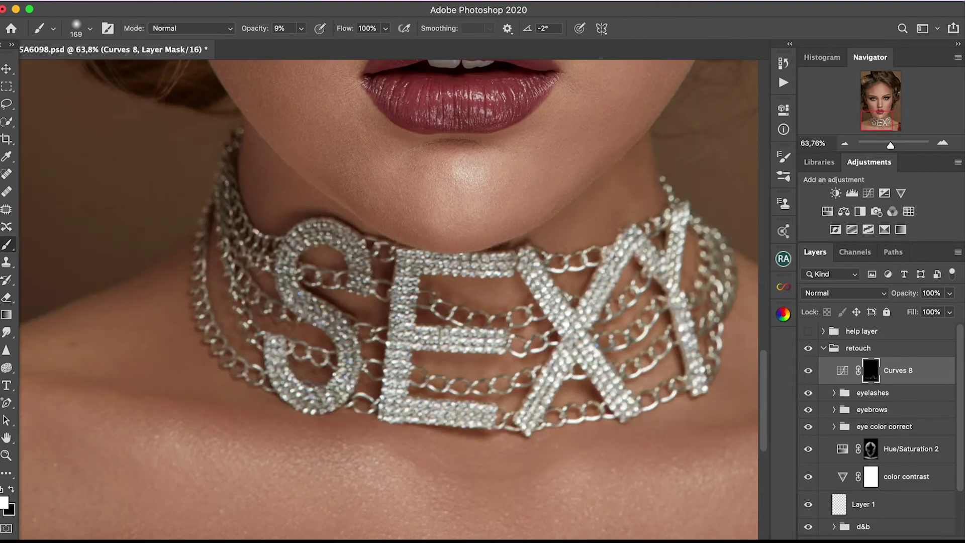
{"action": "scroll", "coordinate": [138, 335], "scroll_direction": "left", "scroll_amount": 5}
{"action": "scroll", "coordinate": [350, 291], "scroll_direction": "right", "scroll_amount": 9}
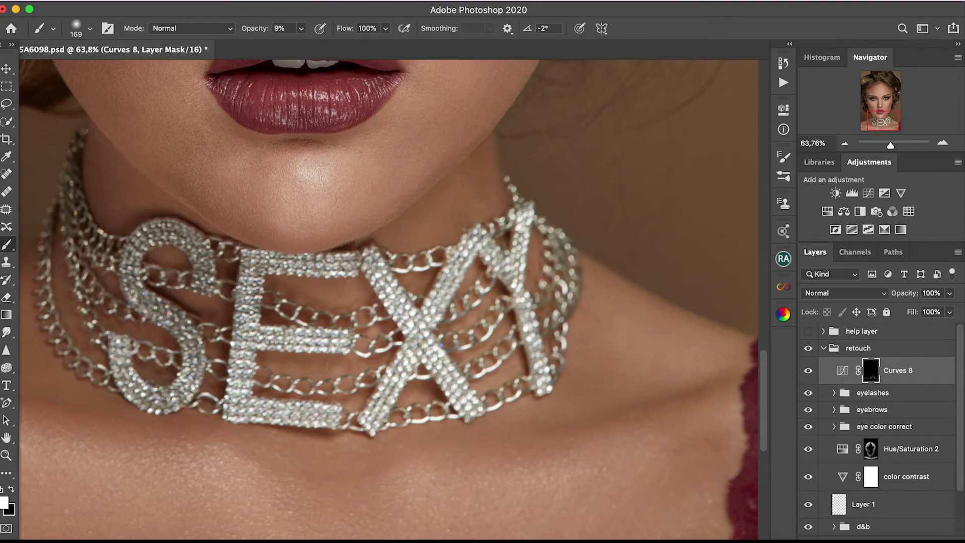
{"action": "key", "text": "x"}
{"action": "key", "text": "x"}
{"action": "scroll", "coordinate": [454, 132], "scroll_direction": "up", "scroll_amount": 2}
{"action": "scroll", "coordinate": [588, 477], "scroll_direction": "right", "scroll_amount": 1}
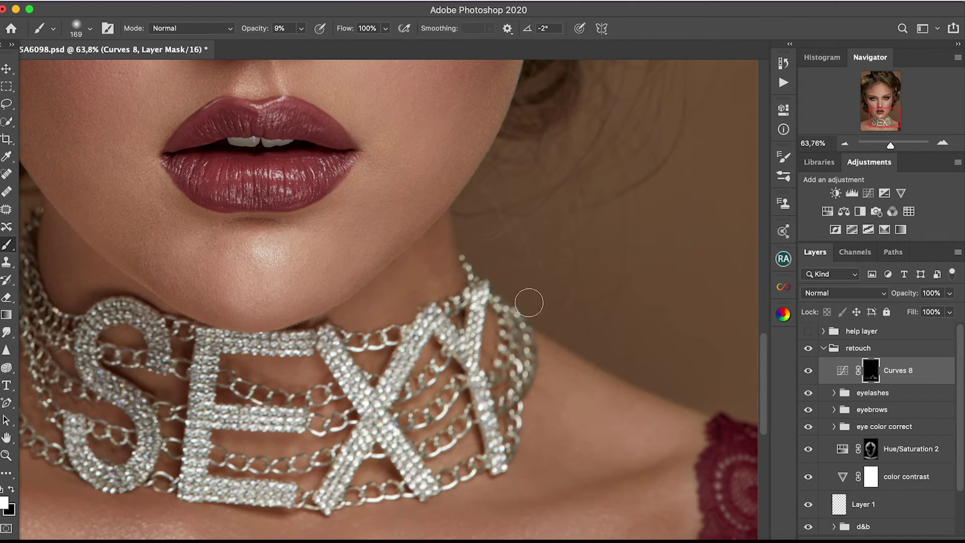
- Toggle Curves 8 and the retouching to compare the neck before and after
{"action": "left_click", "coordinate": [808, 370]}
{"action": "key", "text": "ctrl+0"}
{"action": "left_click", "coordinate": [808, 370]}
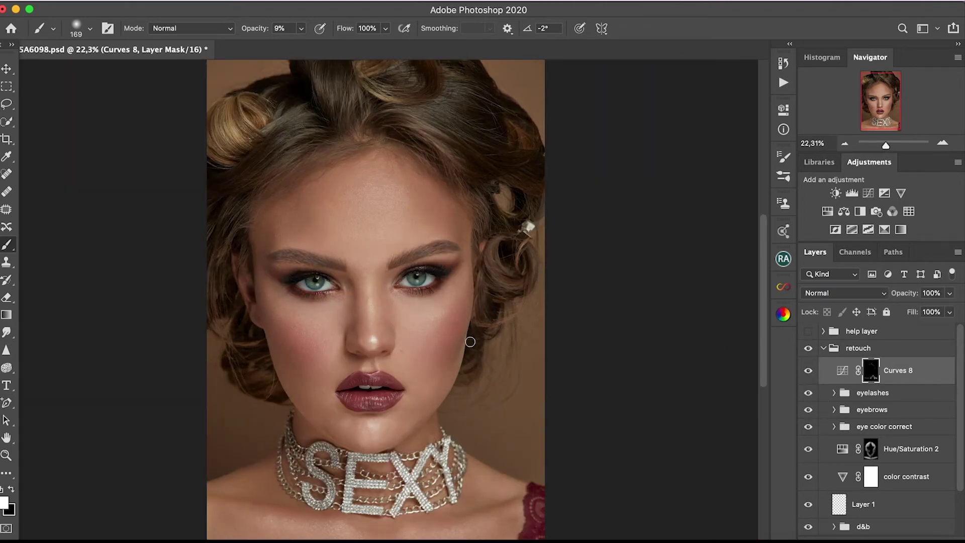
{"action": "left_click", "coordinate": [808, 348]}
{"action": "left_click", "coordinate": [809, 348]}
- Enlarge the brush to 444 and recheck the neck lift against the unretouched portrait
{"action": "left_click", "coordinate": [90, 28]}
{"action": "left_click_drag", "start_coordinate": [61, 66], "coordinate": [143, 73]}
{"action": "key", "text": "Return"}
{"action": "left_click", "coordinate": [807, 346]}
{"action": "left_click_drag", "start_coordinate": [885, 145], "coordinate": [890, 145]}
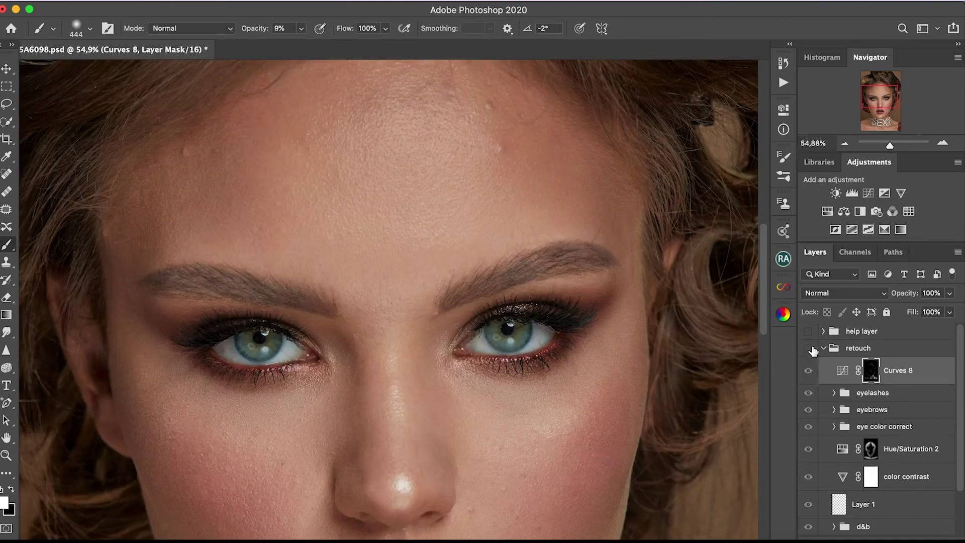
{"action": "left_click", "coordinate": [809, 348]}
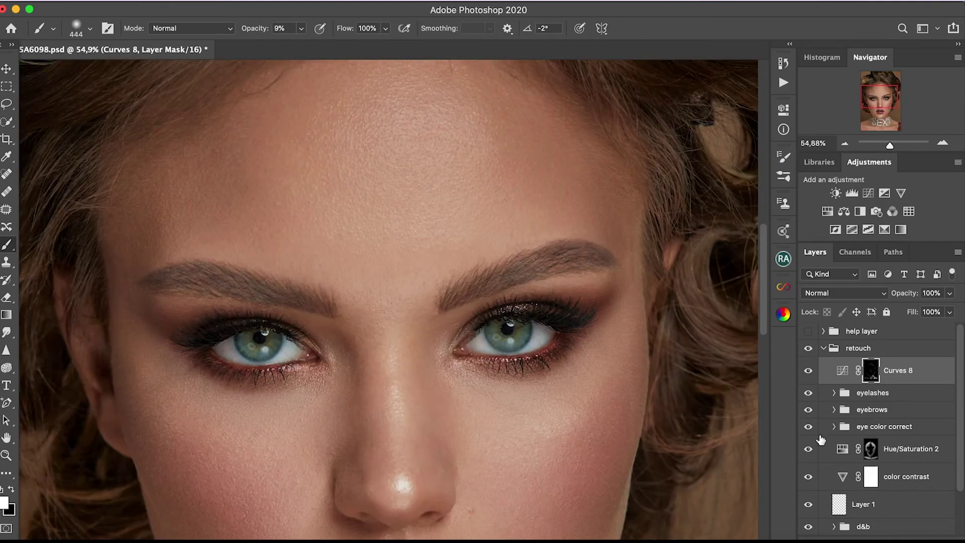
{"action": "left_click_drag", "start_coordinate": [889, 145], "coordinate": [911, 125]}
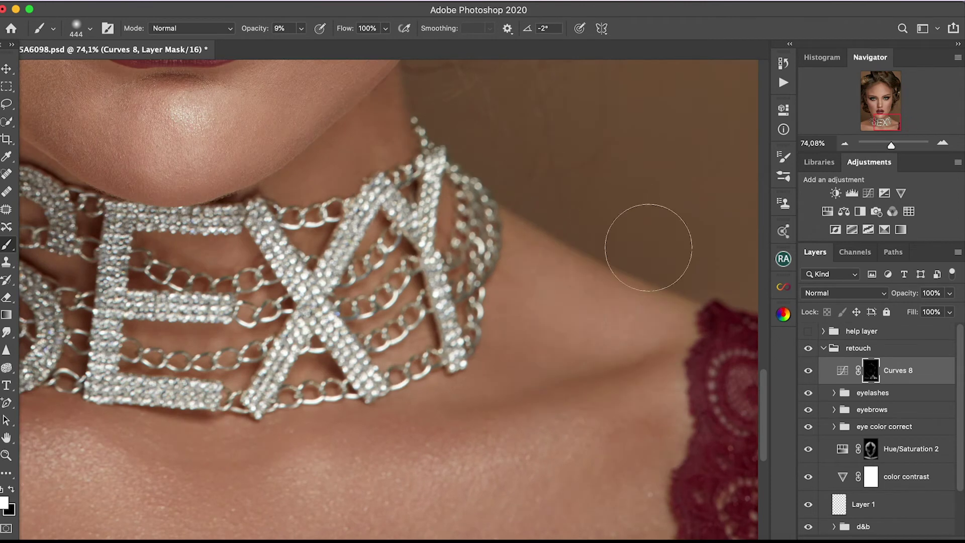
{"action": "left_click", "coordinate": [810, 370]}
{"action": "left_click_drag", "start_coordinate": [891, 145], "coordinate": [885, 145]}
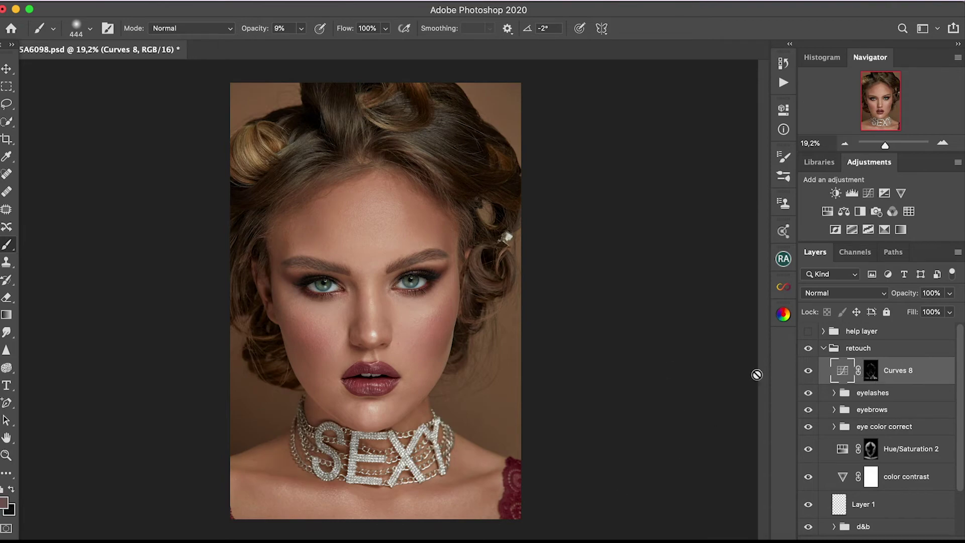
- Add Curves 9 masked by the shadows channel, pulling the midtones down
{"action": "left_click", "coordinate": [854, 252]}
{"action": "scroll", "coordinate": [880, 452], "scroll_direction": "down", "scroll_amount": 3}
{"action": "left_click", "coordinate": [849, 493]}
{"action": "left_click", "coordinate": [815, 252]}
{"action": "left_click", "coordinate": [867, 193]}
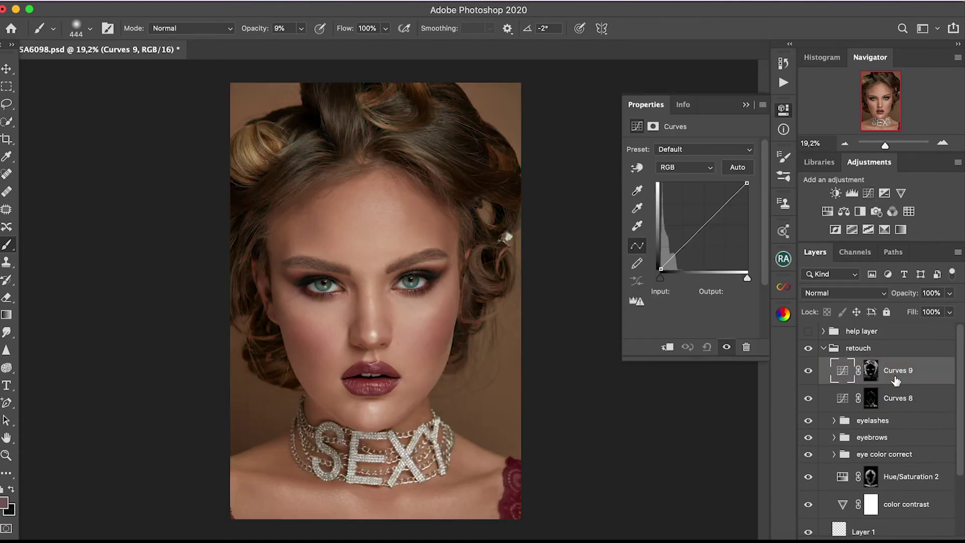
{"action": "left_click_drag", "start_coordinate": [703, 225], "coordinate": [716, 249]}
- Boost the Curves 9 mask contrast with Levels and add a low curve point
{"action": "left_click", "coordinate": [870, 371], "text": "alt"}
{"action": "key", "text": "ctrl+l"}
{"action": "left_click_drag", "start_coordinate": [561, 250], "coordinate": [605, 248]}
{"action": "left_click", "coordinate": [786, 122]}
{"action": "left_click", "coordinate": [842, 370]}
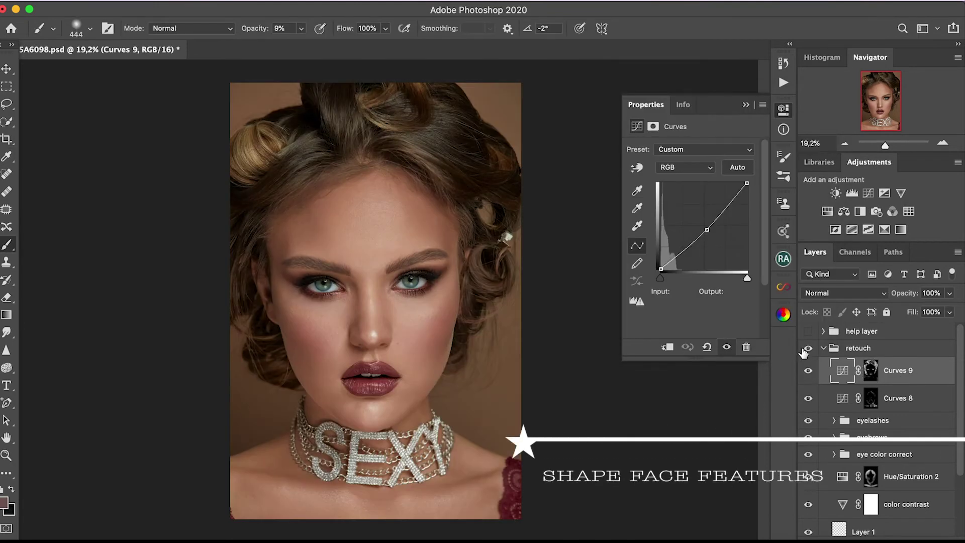
{"action": "left_click_drag", "start_coordinate": [674, 262], "coordinate": [675, 255]}
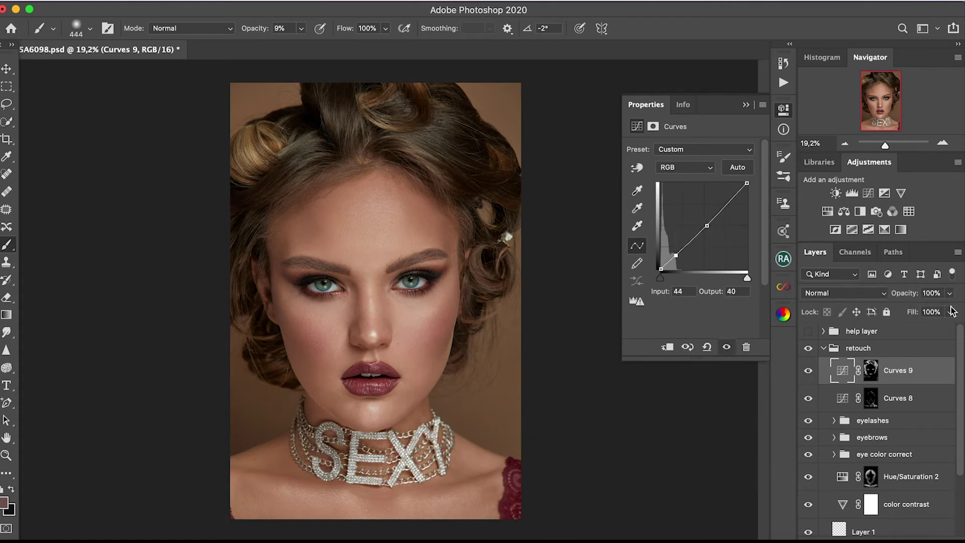
- Add Curves 10 masked by the Alpha 4 channel selection
{"action": "left_click", "coordinate": [855, 251]}
{"action": "left_click", "coordinate": [849, 497]}
{"action": "left_click", "coordinate": [849, 473]}
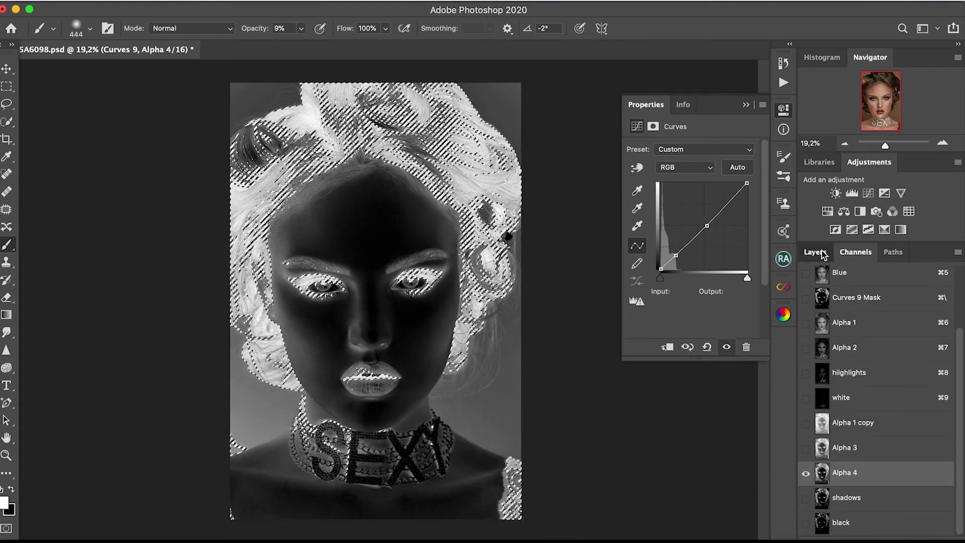
{"action": "left_click", "coordinate": [814, 252]}
{"action": "left_click", "coordinate": [868, 193]}
{"action": "left_click", "coordinate": [871, 372], "text": "alt"}
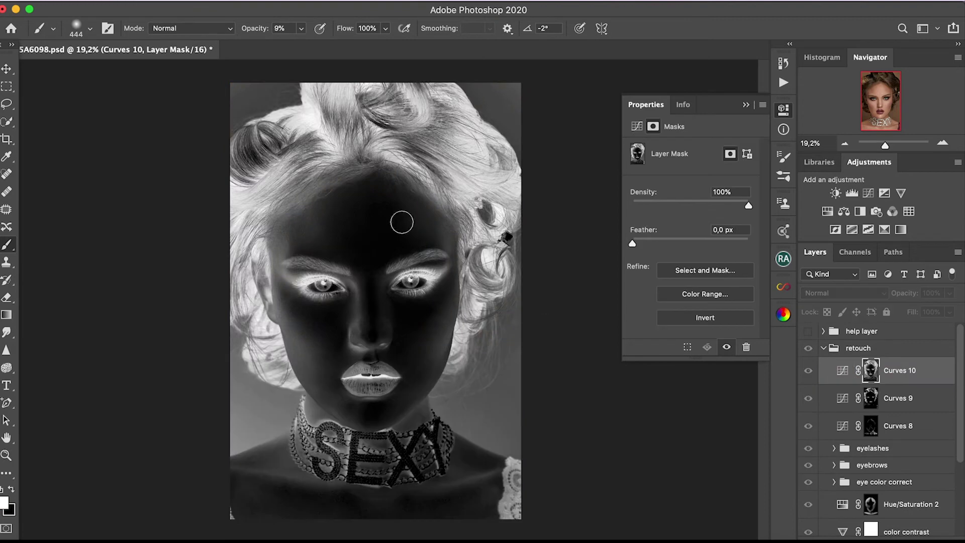
- Paint black at brush size 2480, full strength, over hair and background on Curves 10's mask
{"action": "left_click", "coordinate": [90, 28]}
{"action": "type", "text": "2480"}
{"action": "key", "text": "Return"}
{"action": "key", "text": "x"}
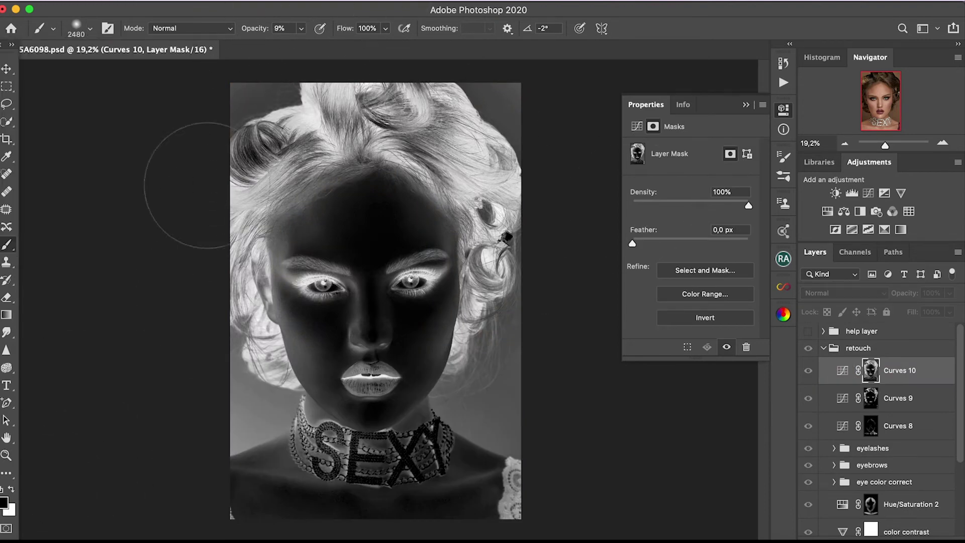
{"action": "left_click", "coordinate": [184, 28]}
{"action": "left_click", "coordinate": [266, 10]}
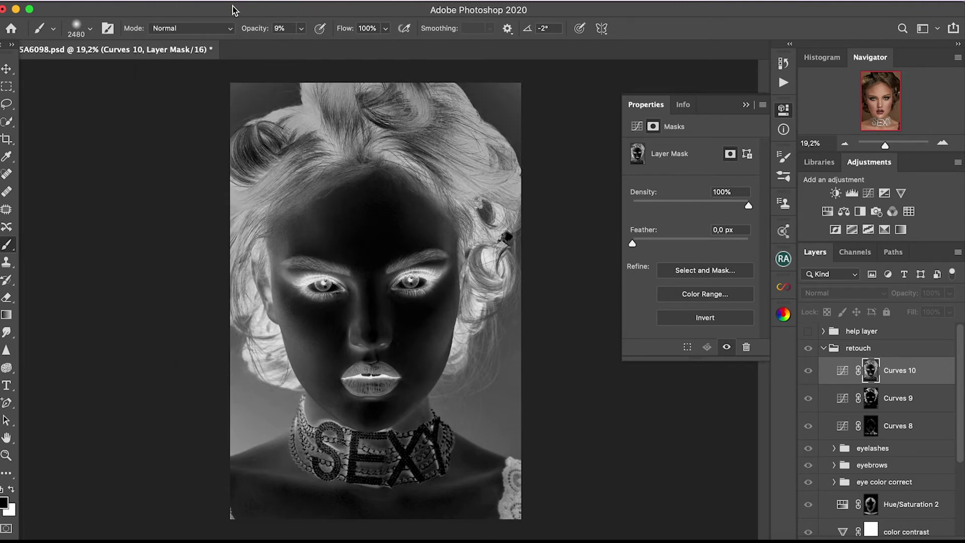
{"action": "key", "text": "0"}
{"action": "mouse_move", "coordinate": [540, 121]}
{"action": "left_mouse_down"}
{"action": "mouse_move", "coordinate": [549, 355]}
{"action": "mouse_move", "coordinate": [183, 205]}
{"action": "mouse_move", "coordinate": [226, 392]}
{"action": "left_mouse_up"}
{"action": "left_click_drag", "start_coordinate": [570, 186], "coordinate": [232, 138]}
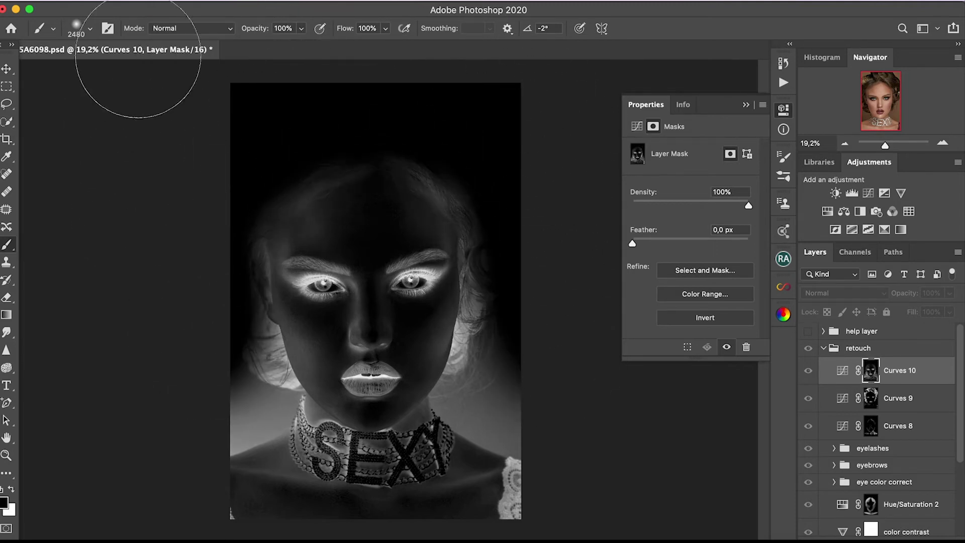
- With a 508 brush, mask out the hair edges and eyes, and lightly dim the lips
{"action": "left_click", "coordinate": [90, 28]}
{"action": "type", "text": "508"}
{"action": "key", "text": "Return"}
{"action": "mouse_move", "coordinate": [271, 342]}
{"action": "left_mouse_down"}
{"action": "mouse_move", "coordinate": [282, 388]}
{"action": "mouse_move", "coordinate": [240, 350]}
{"action": "mouse_move", "coordinate": [254, 399]}
{"action": "mouse_move", "coordinate": [286, 207]}
{"action": "mouse_move", "coordinate": [499, 398]}
{"action": "mouse_move", "coordinate": [478, 274]}
{"action": "mouse_move", "coordinate": [442, 442]}
{"action": "mouse_move", "coordinate": [452, 387]}
{"action": "left_mouse_up"}
{"action": "mouse_move", "coordinate": [276, 172]}
{"action": "left_mouse_down"}
{"action": "mouse_move", "coordinate": [457, 180]}
{"action": "mouse_move", "coordinate": [432, 266]}
{"action": "mouse_move", "coordinate": [405, 280]}
{"action": "mouse_move", "coordinate": [304, 281]}
{"action": "left_mouse_up"}
{"action": "left_click_drag", "start_coordinate": [301, 28], "coordinate": [262, 45]}
{"action": "left_click_drag", "start_coordinate": [351, 378], "coordinate": [397, 378]}
{"action": "left_click", "coordinate": [913, 379]}
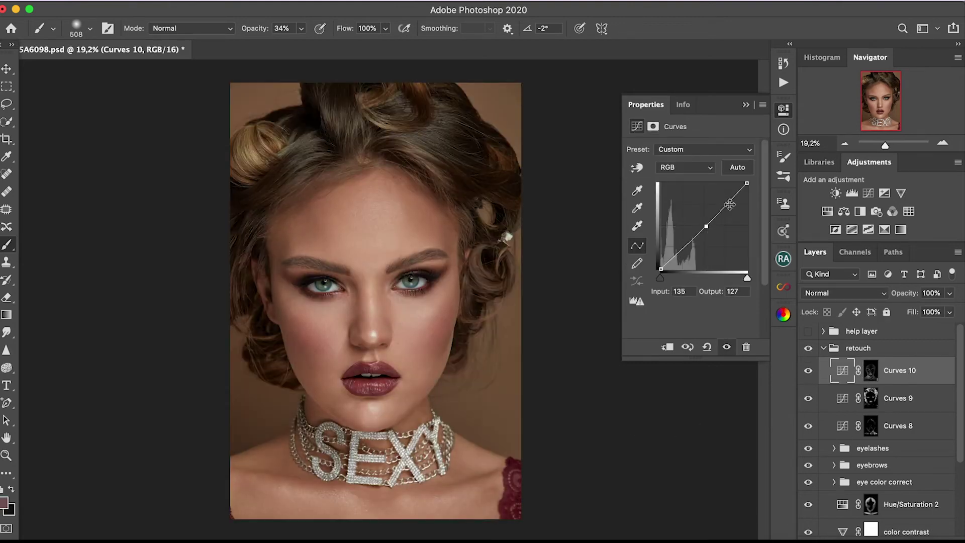
- Lift the red midtones of Curves 10 and review its blue and green curves
{"action": "key", "text": "alt+3"}
{"action": "left_click_drag", "start_coordinate": [693, 215], "coordinate": [697, 230]}
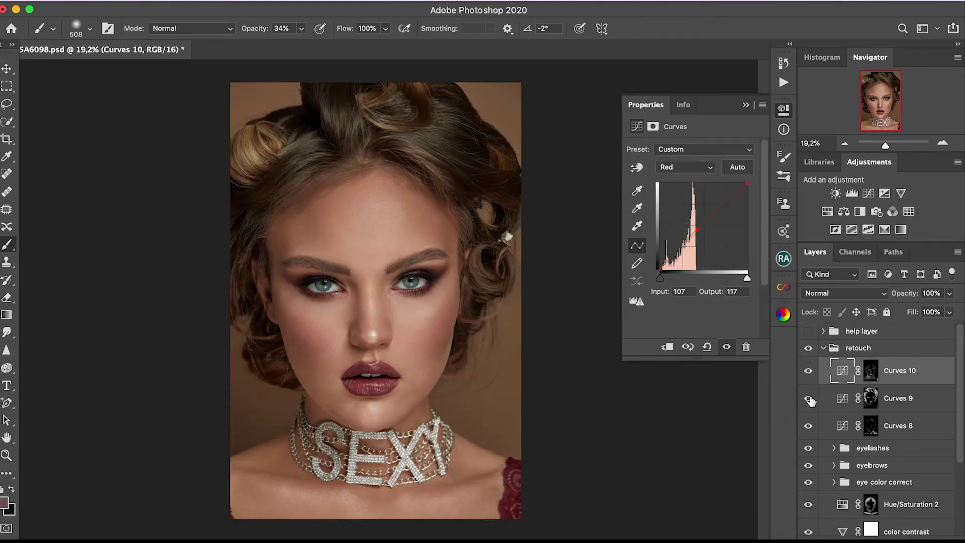
{"action": "left_click", "coordinate": [684, 166]}
{"action": "left_click", "coordinate": [674, 185]}
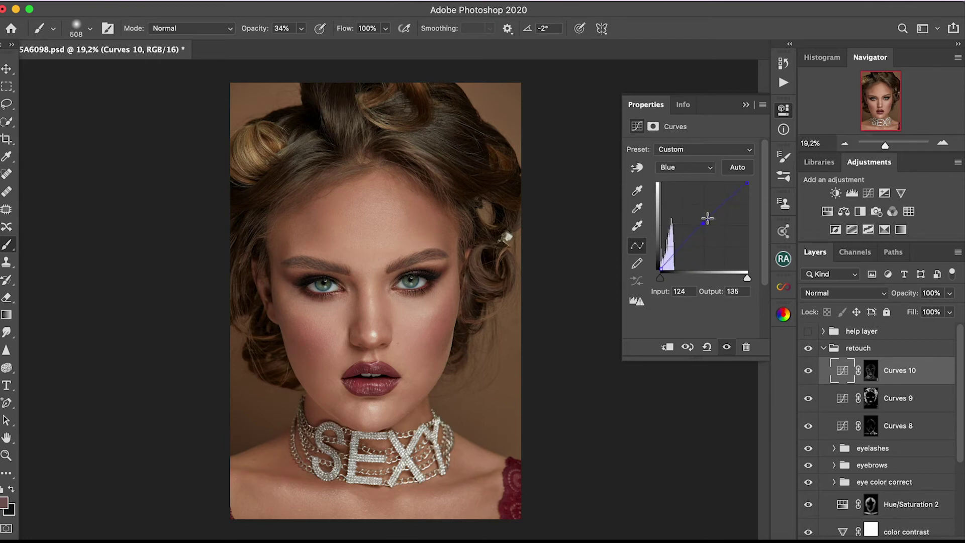
{"action": "key", "text": "alt+4"}
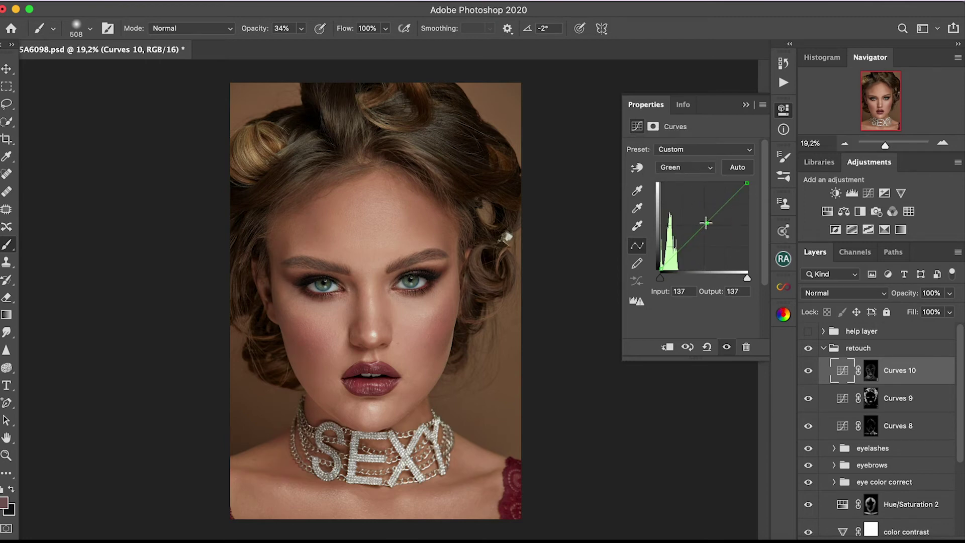
{"action": "left_click", "coordinate": [808, 371]}
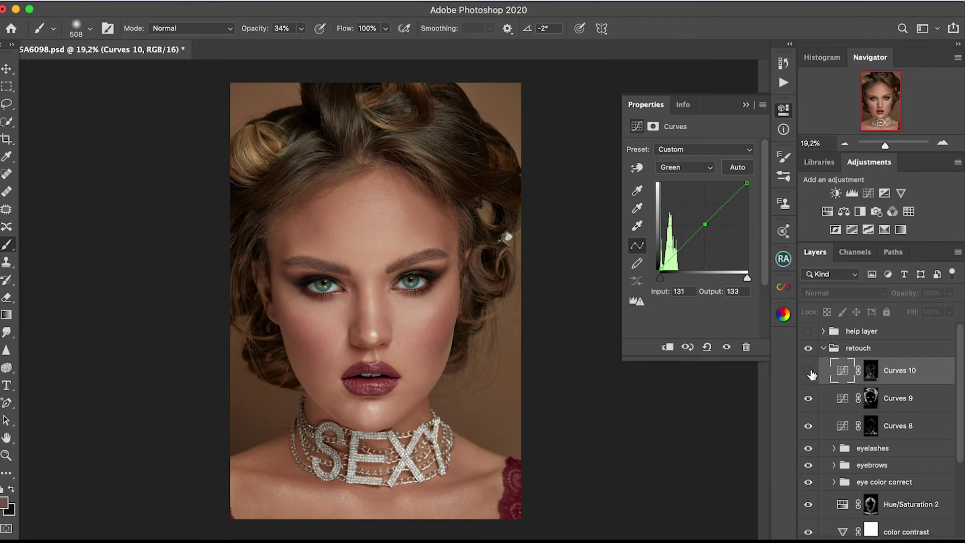
- Check the Curves 10 mask levels without changes, compare, and nudge the midtone point
{"action": "left_click", "coordinate": [870, 370], "text": "alt"}
{"action": "key", "text": "ctrl+l"}
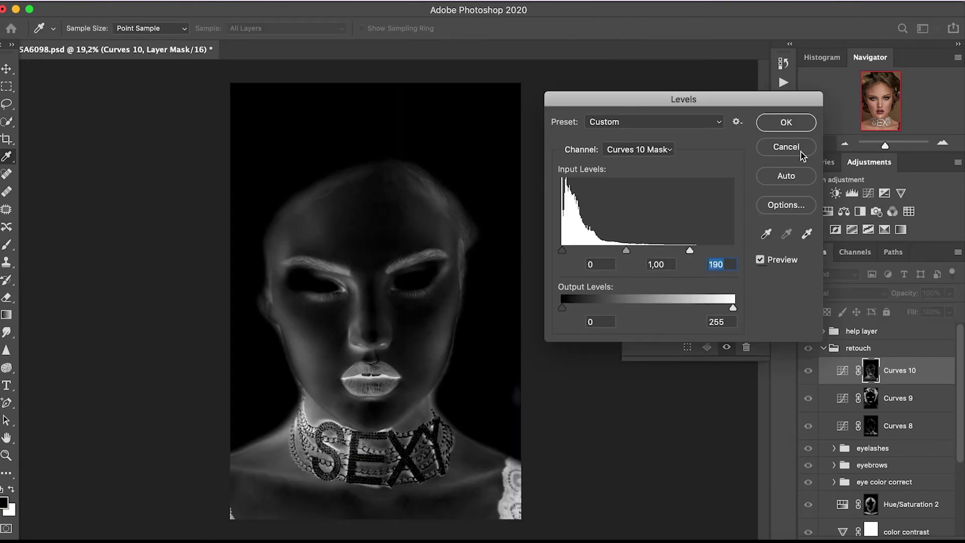
{"action": "left_click", "coordinate": [799, 146]}
{"action": "left_click", "coordinate": [808, 370]}
{"action": "left_click", "coordinate": [808, 370]}
{"action": "left_click", "coordinate": [808, 370]}
{"action": "left_click_drag", "start_coordinate": [706, 226], "coordinate": [709, 227]}
- Set the red and green curve white points to 255, then view the highlights channel
{"action": "key", "text": "alt+3"}
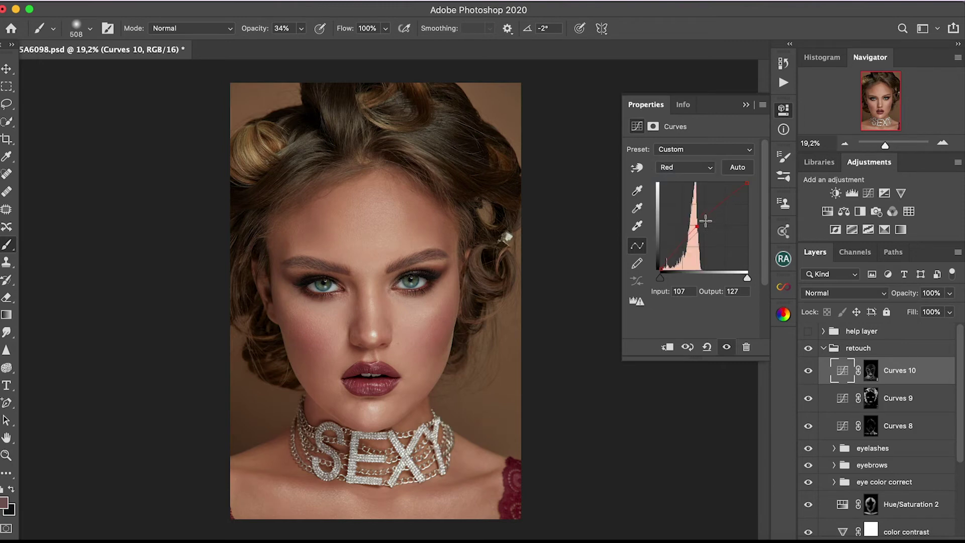
{"action": "key", "text": "alt+5"}
{"action": "key", "text": "alt+3"}
{"action": "left_click_drag", "start_coordinate": [747, 192], "coordinate": [759, 178]}
{"action": "left_click", "coordinate": [808, 348]}
{"action": "left_click", "coordinate": [684, 167]}
{"action": "left_click", "coordinate": [685, 178]}
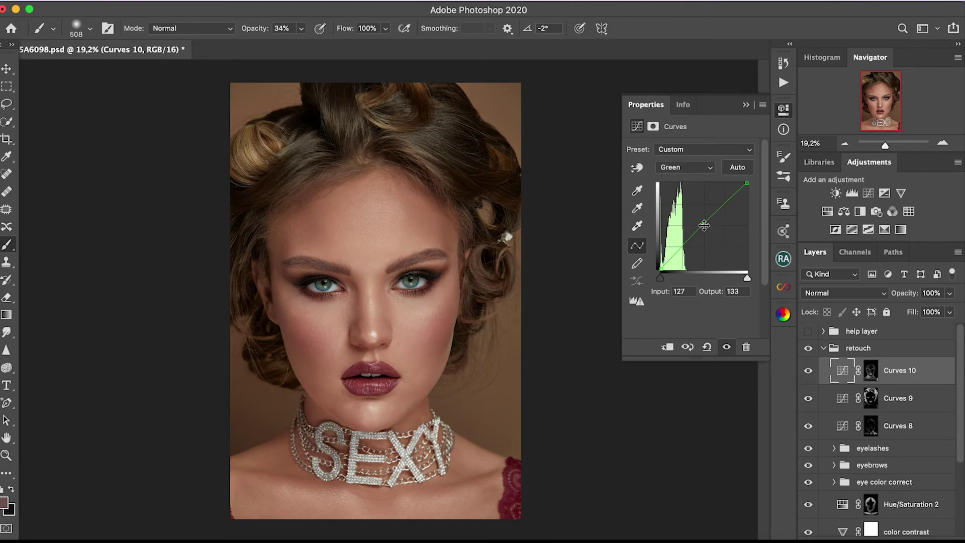
{"action": "left_click_drag", "start_coordinate": [748, 184], "coordinate": [747, 181]}
{"action": "left_click", "coordinate": [854, 252]}
{"action": "left_click", "coordinate": [884, 371]}
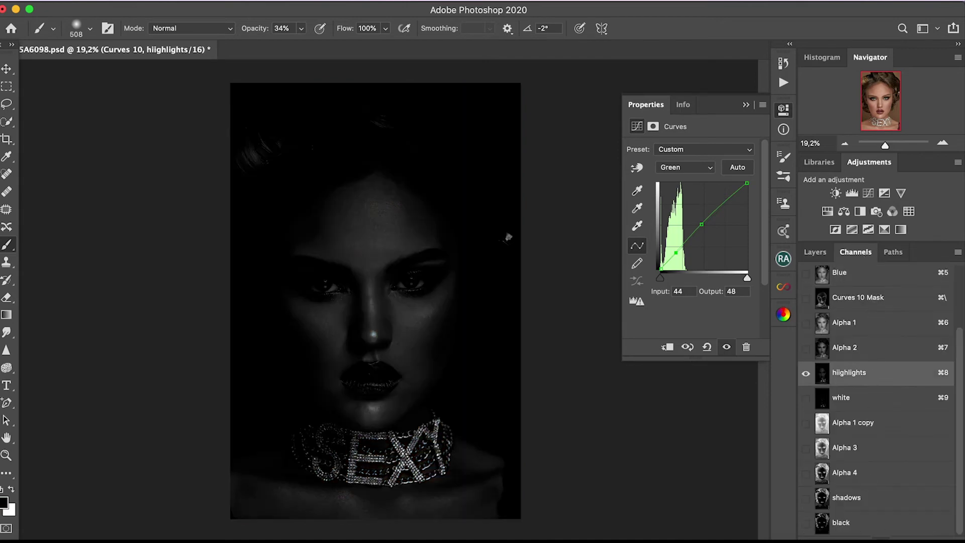
- Add Curves 11 from the highlights selection and brighten its mask with Levels
{"action": "left_click", "coordinate": [814, 252]}
{"action": "left_click", "coordinate": [868, 193]}
{"action": "left_click", "coordinate": [871, 370], "text": "alt"}
{"action": "key", "text": "ctrl+l"}
{"action": "left_click_drag", "start_coordinate": [733, 250], "coordinate": [662, 249]}
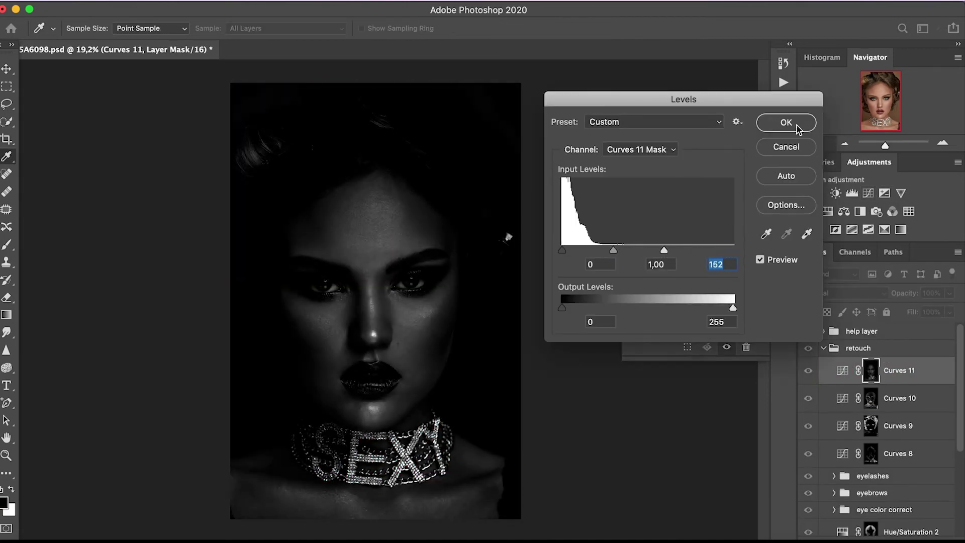
{"action": "left_click", "coordinate": [786, 122]}
- Paint black over the necklace and chin on the Curves 11 mask at lower opacity
{"action": "key", "text": "b"}
{"action": "mouse_move", "coordinate": [427, 442]}
{"action": "left_mouse_down"}
{"action": "mouse_move", "coordinate": [310, 437]}
{"action": "mouse_move", "coordinate": [439, 442]}
{"action": "left_mouse_up"}
{"action": "key", "text": "2"}
{"action": "key", "text": "6"}
{"action": "key", "text": "Return"}
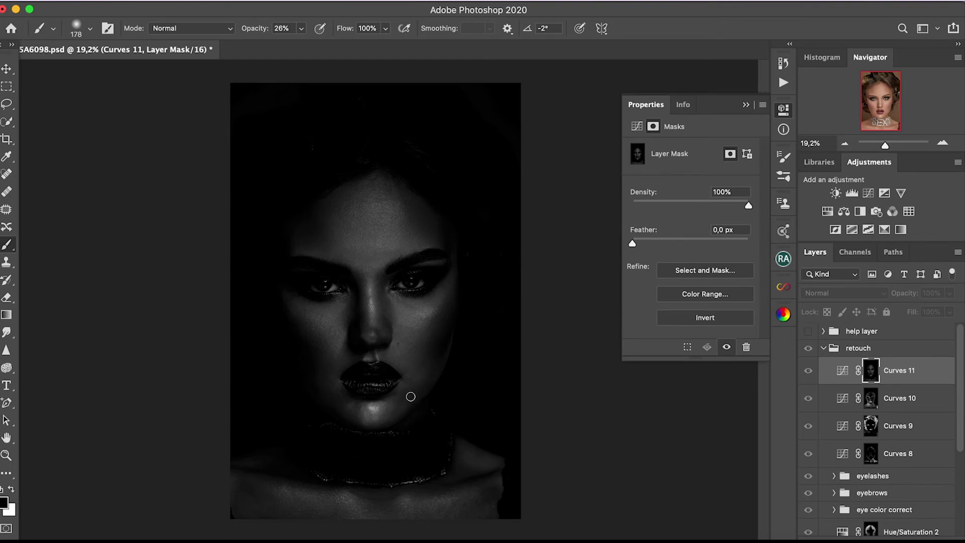
{"action": "left_click_drag", "start_coordinate": [427, 411], "coordinate": [387, 413]}
{"action": "left_click", "coordinate": [76, 28]}
{"action": "key", "text": "Return"}
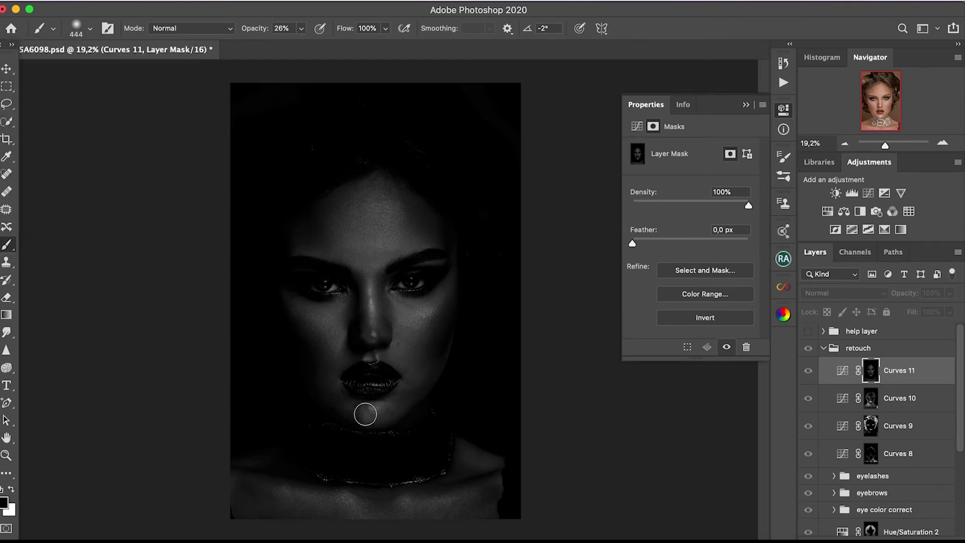
- Refine the Curves 11 mask Levels, moving the white point in and raising the black point
{"action": "key", "text": "ctrl+l"}
{"action": "key", "text": "Tab"}
{"action": "key", "text": "Tab"}
{"action": "type", "text": "156"}
{"action": "key", "text": "Return"}
{"action": "left_click", "coordinate": [146, 5]}
{"action": "key", "text": "ctrl+z"}
{"action": "key", "text": "ctrl+l"}
{"action": "left_click_drag", "start_coordinate": [733, 250], "coordinate": [687, 250]}
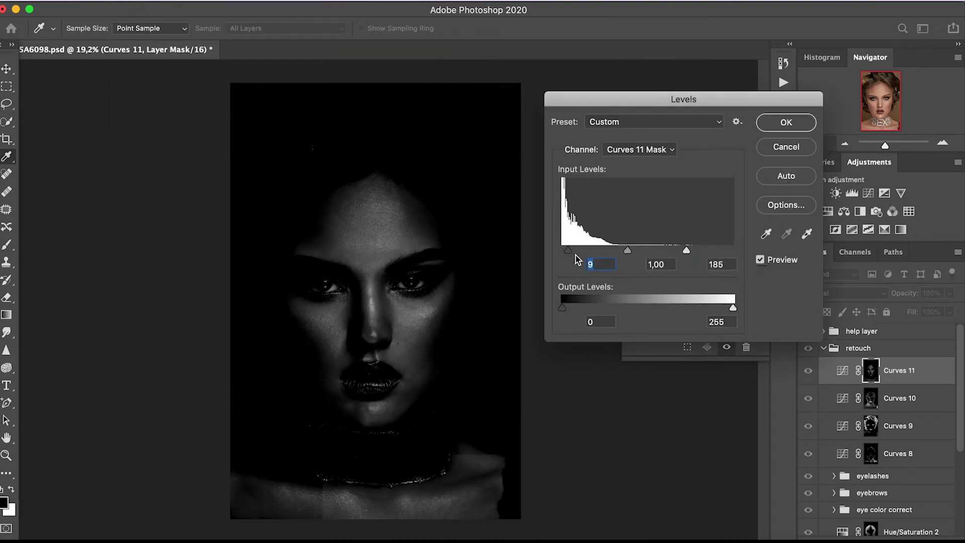
{"action": "left_click_drag", "start_coordinate": [562, 249], "coordinate": [566, 251]}
{"action": "left_click_drag", "start_coordinate": [626, 251], "coordinate": [629, 251]}
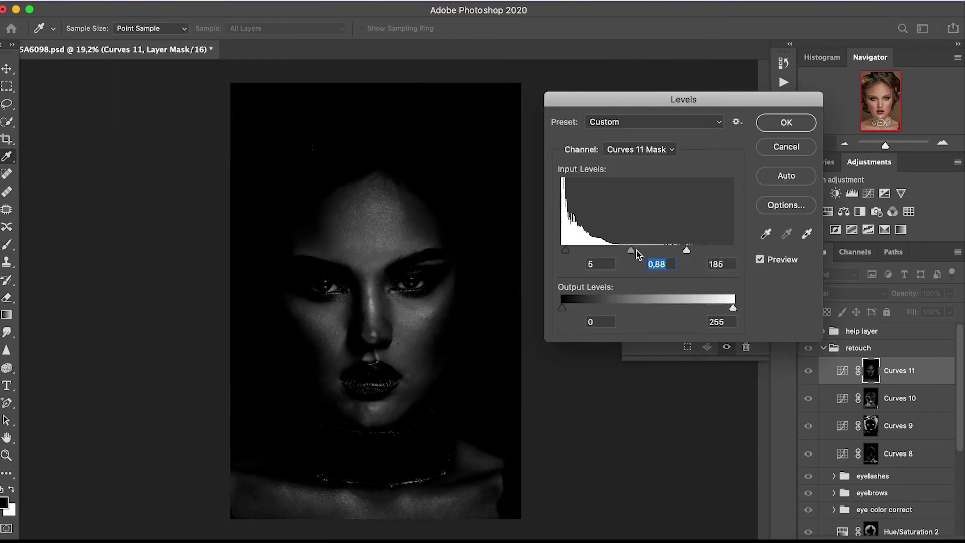
{"action": "key", "text": "Return"}
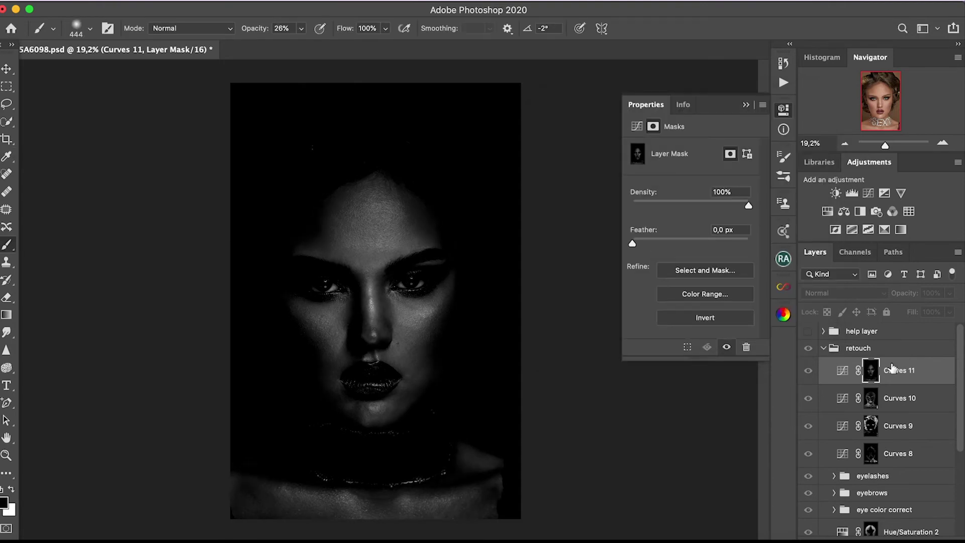
- Set the Curves 11 green curve's white point to full
{"action": "left_click", "coordinate": [842, 370]}
{"action": "left_click", "coordinate": [676, 167]}
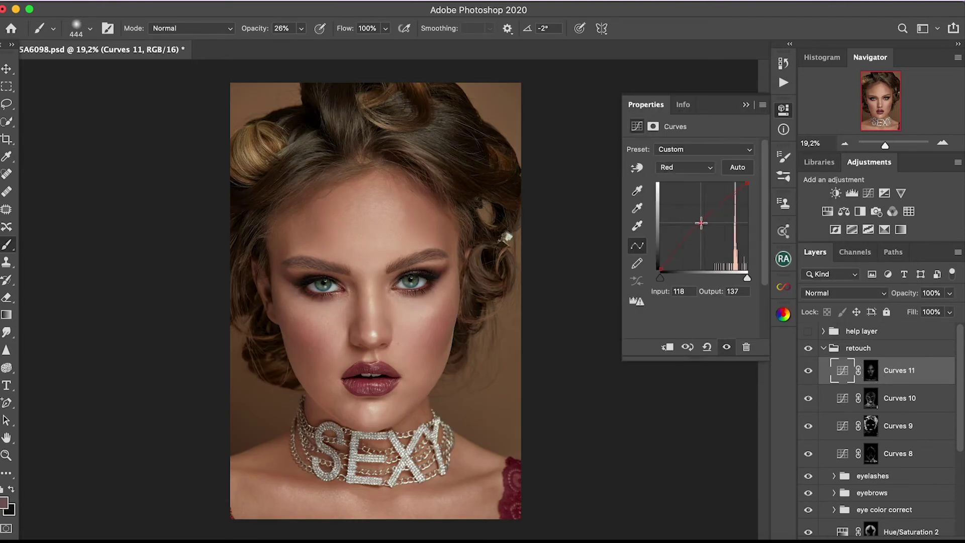
{"action": "left_click", "coordinate": [683, 168]}
{"action": "left_click", "coordinate": [808, 348]}
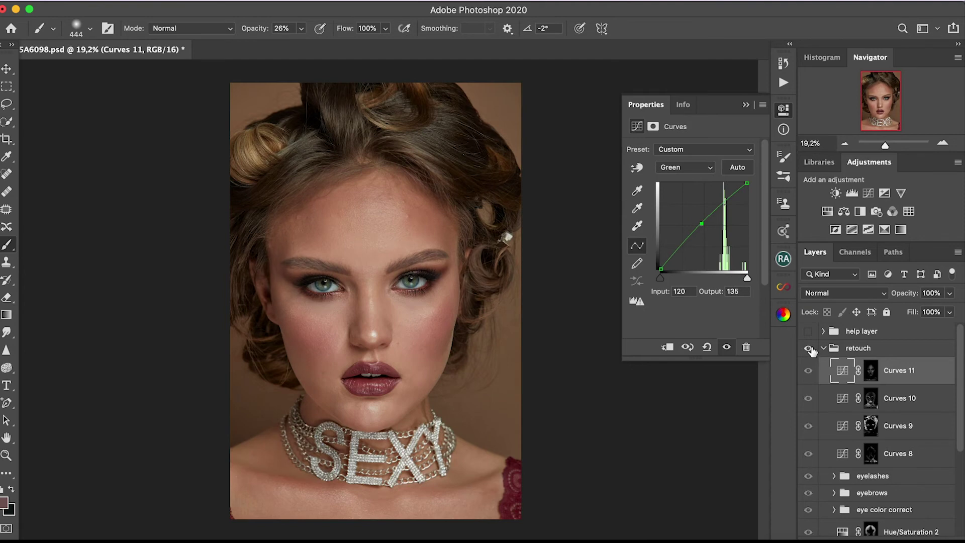
{"action": "left_click_drag", "start_coordinate": [747, 187], "coordinate": [747, 183]}
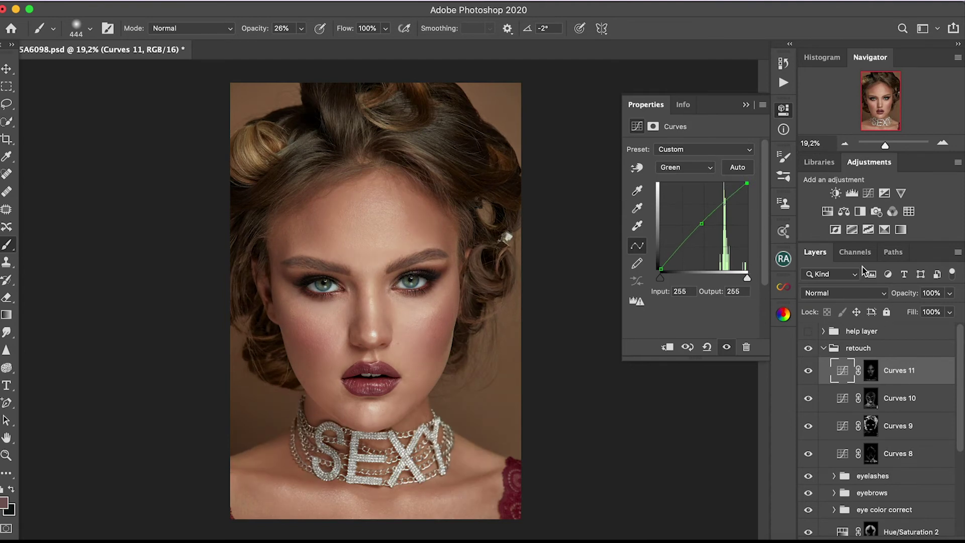
- Add Curves 12 with a black-filled mask
{"action": "left_click", "coordinate": [854, 252]}
{"action": "left_click", "coordinate": [851, 399], "text": "ctrl"}
{"action": "left_click", "coordinate": [814, 252]}
{"action": "left_click", "coordinate": [868, 193]}
{"action": "left_click", "coordinate": [652, 126]}
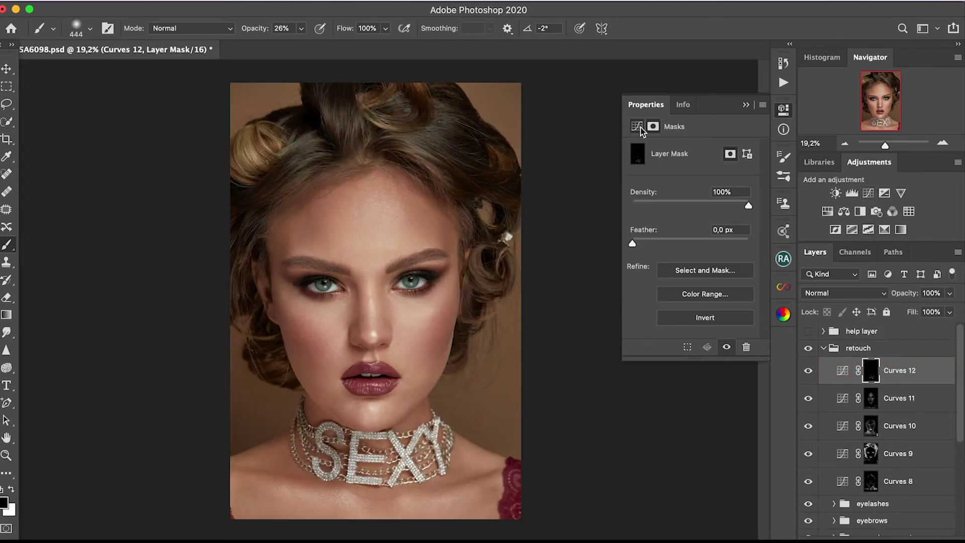
- Refine the Curves 12 mask with Levels, pulling in the white point and lifting the black point
{"action": "left_click", "coordinate": [871, 370], "text": "alt"}
{"action": "key", "text": "ctrl+l"}
{"action": "mouse_move", "coordinate": [732, 250]}
{"action": "left_mouse_down"}
{"action": "mouse_move", "coordinate": [644, 251]}
{"action": "mouse_move", "coordinate": [641, 266]}
{"action": "left_mouse_up"}
{"action": "left_click_drag", "start_coordinate": [585, 250], "coordinate": [584, 249]}
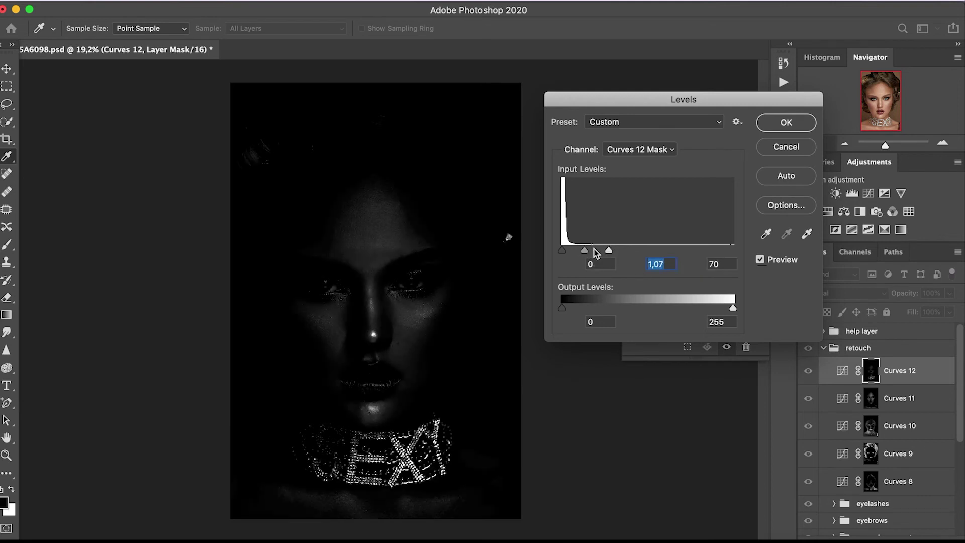
{"action": "left_click_drag", "start_coordinate": [562, 250], "coordinate": [619, 246]}
{"action": "key", "text": "Return"}
- Lower the Curves 12 layer to 90% opacity
{"action": "key", "text": "b"}
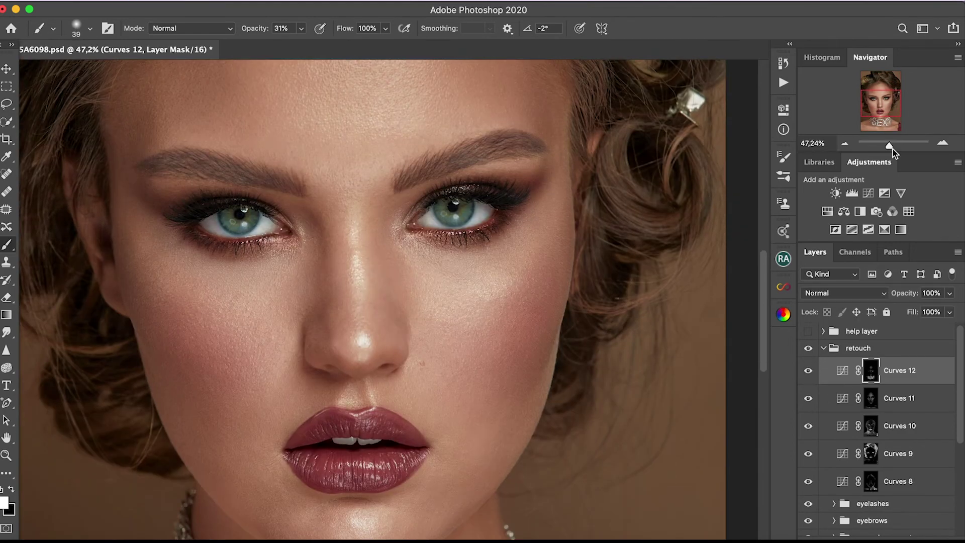
{"action": "mouse_move", "coordinate": [888, 146]}
{"action": "left_mouse_down"}
{"action": "mouse_move", "coordinate": [874, 105]}
{"action": "mouse_move", "coordinate": [875, 113]}
{"action": "left_mouse_up"}
{"action": "left_click_drag", "start_coordinate": [891, 145], "coordinate": [889, 150]}
{"action": "left_click", "coordinate": [809, 348]}
{"action": "left_click", "coordinate": [809, 348]}
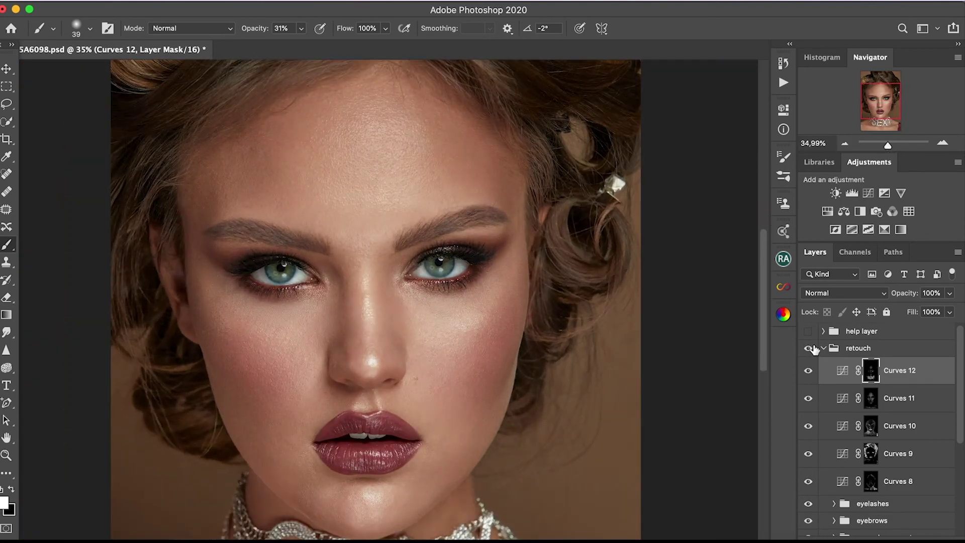
{"action": "left_click_drag", "start_coordinate": [947, 314], "coordinate": [944, 311]}
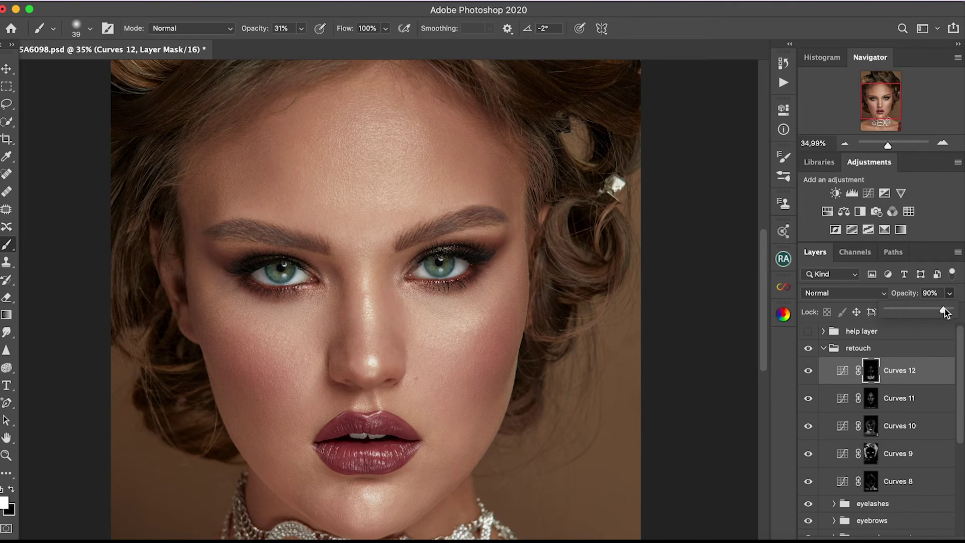
{"action": "left_click_drag", "start_coordinate": [891, 146], "coordinate": [891, 146]}
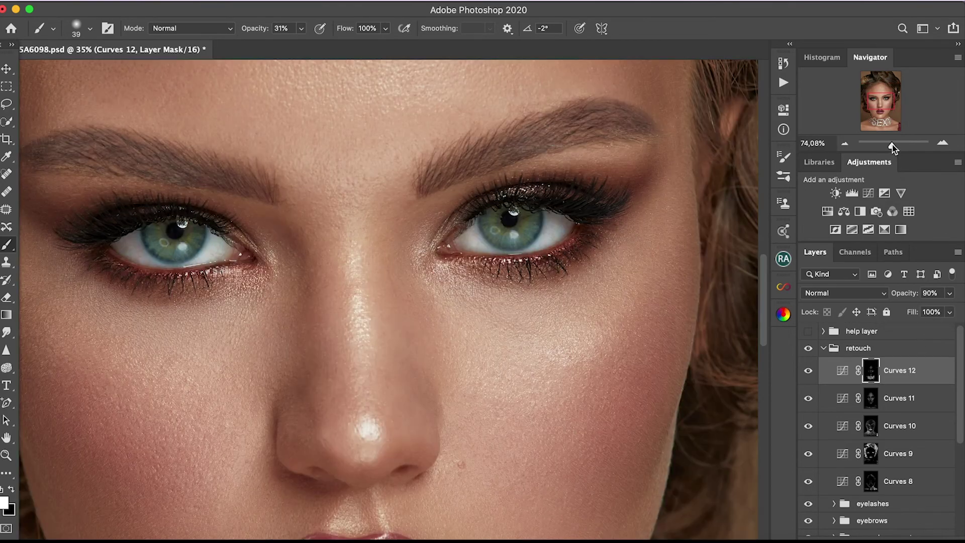
- Add Curves 13 and raise its red and green channel midtones
{"action": "left_click", "coordinate": [868, 193]}
{"action": "left_click", "coordinate": [685, 167]}
{"action": "left_click", "coordinate": [673, 177]}
{"action": "left_click_drag", "start_coordinate": [699, 230], "coordinate": [704, 222]}
{"action": "left_click", "coordinate": [684, 167]}
{"action": "left_click", "coordinate": [674, 177]}
{"action": "left_click", "coordinate": [684, 167]}
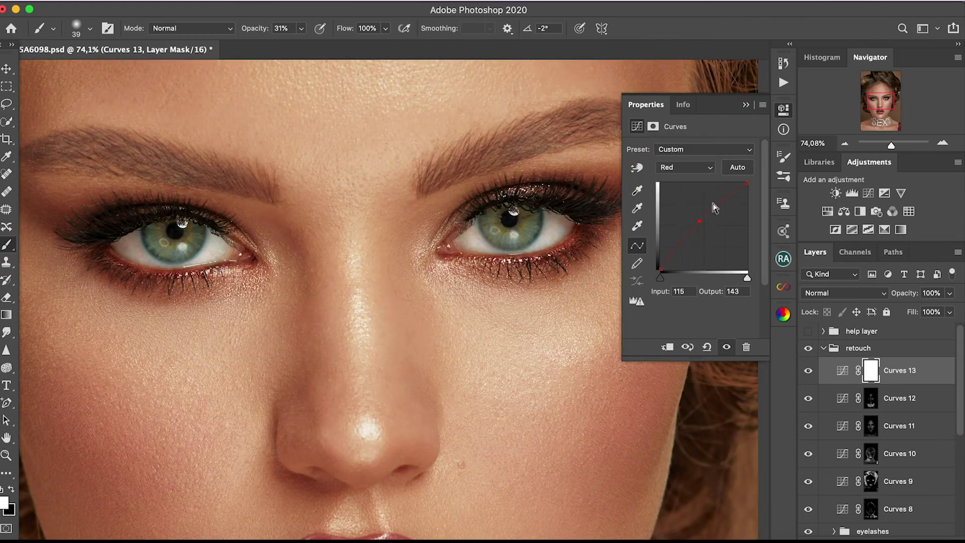
- Invert the Curves 13 mask to black and set the brush opacity for the lower lids
{"action": "key", "text": "ctrl+i"}
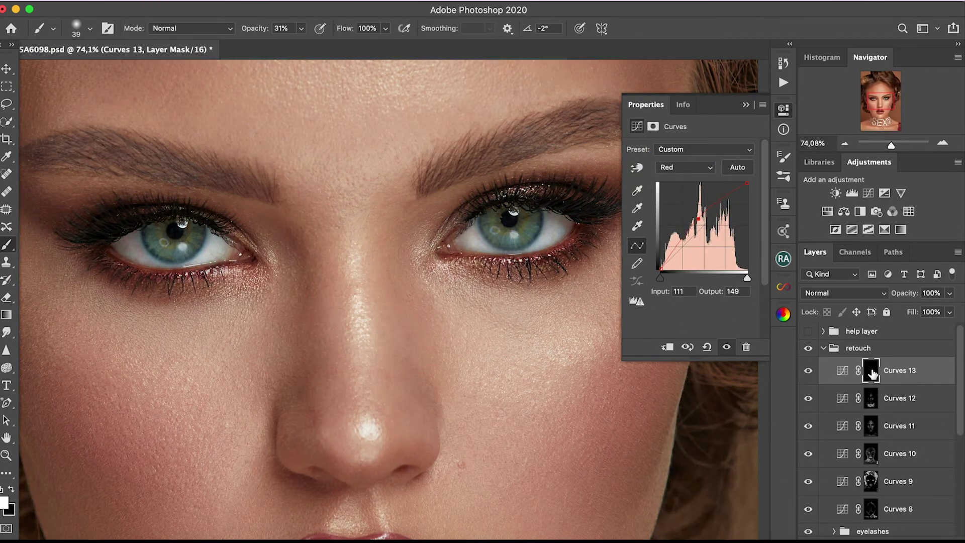
{"action": "left_click", "coordinate": [301, 28]}
{"action": "left_click", "coordinate": [568, 247]}
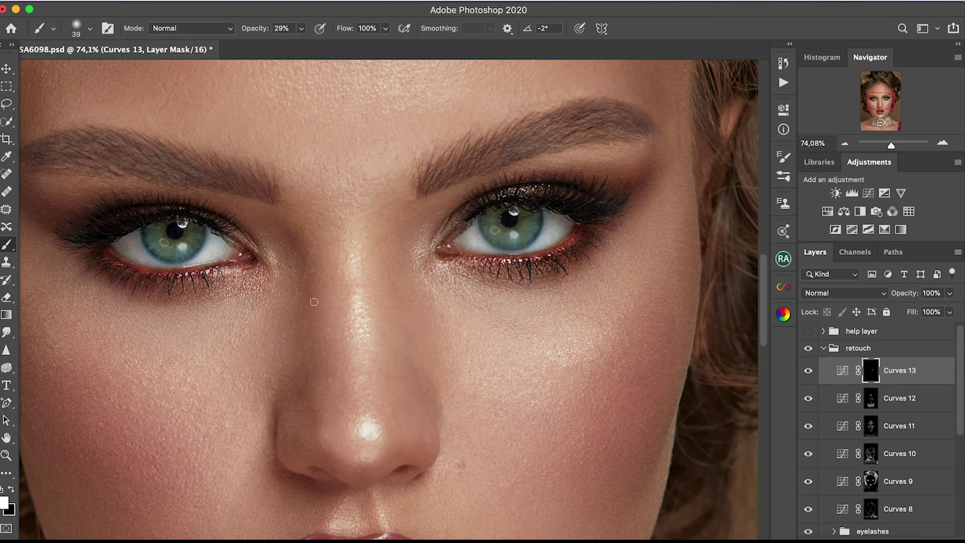
{"action": "scroll", "coordinate": [204, 284], "scroll_direction": "up", "scroll_amount": 2}
- Add Curves 14, group Curves 12 and lower layers as 'shape', and group the makeup layers
{"action": "left_click", "coordinate": [868, 193]}
{"action": "left_click", "coordinate": [919, 427]}
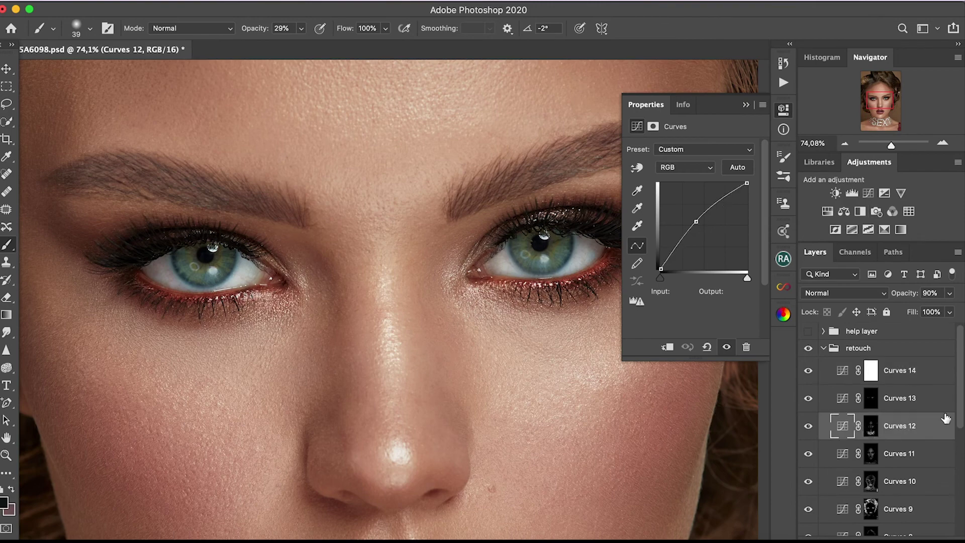
{"action": "left_click", "coordinate": [899, 490], "text": "shift"}
{"action": "key", "text": "ctrl+g"}
{"action": "type", "text": "shape"}
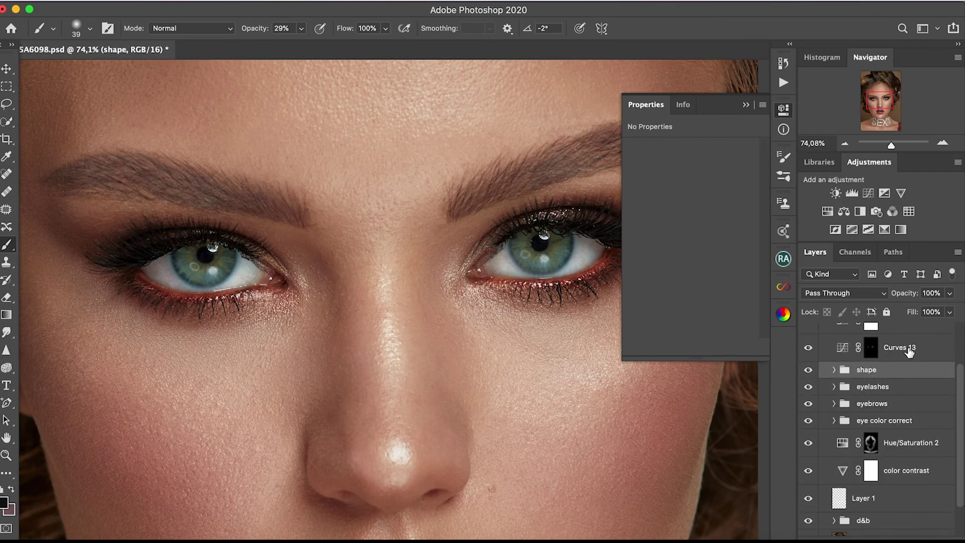
{"action": "left_click", "coordinate": [911, 349]}
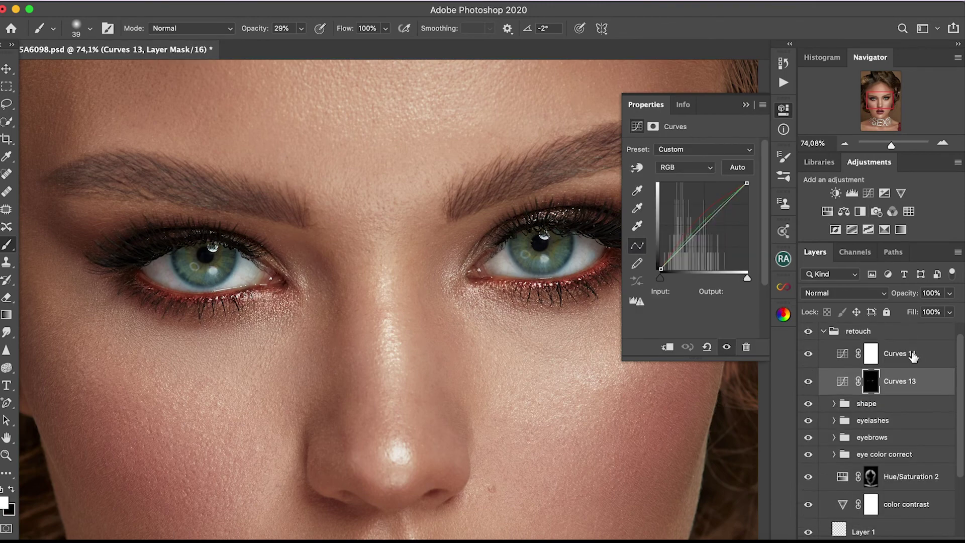
{"action": "key", "text": "ctrl+g"}
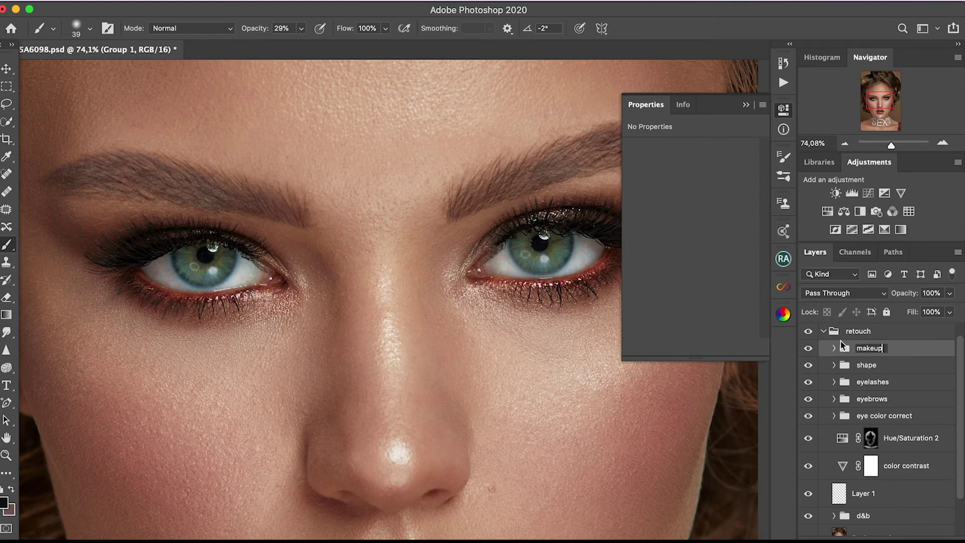
- Name the makeup group and tweak Curves 14's red, green and composite RGB curves
{"action": "key", "text": "Return"}
{"action": "left_click", "coordinate": [868, 193]}
{"action": "left_click", "coordinate": [685, 167]}
{"action": "left_click_drag", "start_coordinate": [698, 232], "coordinate": [700, 223]}
{"action": "left_click", "coordinate": [685, 167]}
{"action": "left_click", "coordinate": [676, 178]}
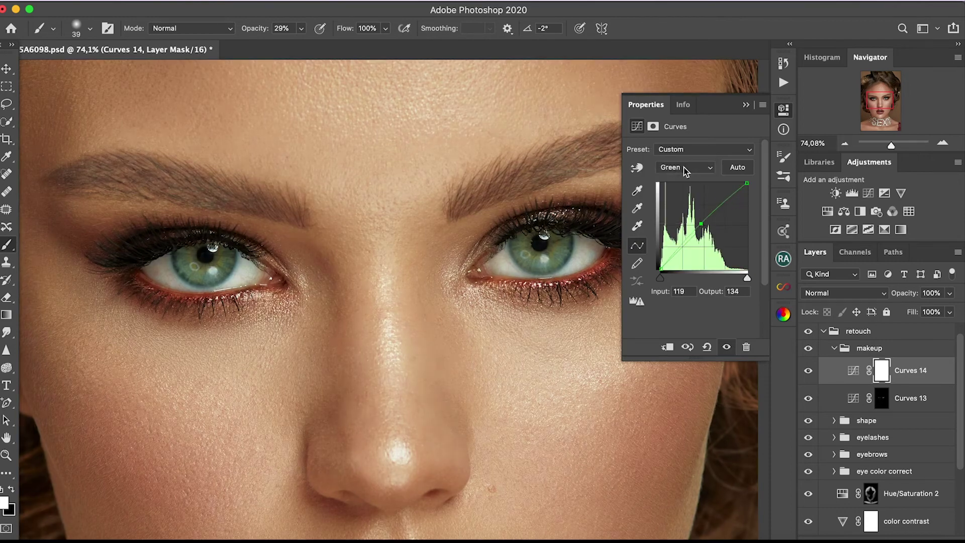
{"action": "left_click", "coordinate": [685, 167]}
{"action": "left_click", "coordinate": [685, 167]}
{"action": "left_click", "coordinate": [673, 156]}
{"action": "left_click_drag", "start_coordinate": [706, 225], "coordinate": [706, 227]}
- Invert the Curves 14 mask to black and review its blue channel curve
{"action": "key", "text": "ctrl+i"}
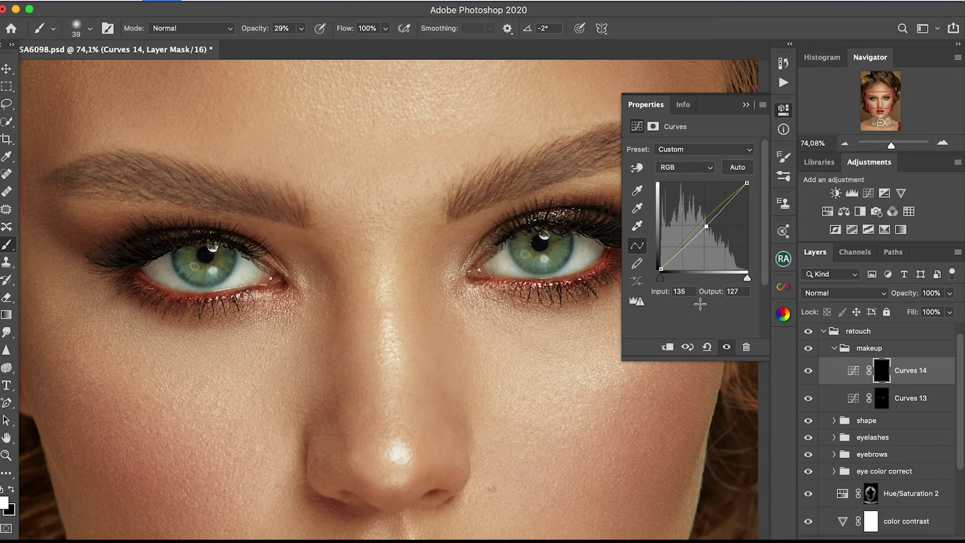
{"action": "left_click", "coordinate": [838, 324]}
{"action": "left_click", "coordinate": [782, 110]}
{"action": "left_click", "coordinate": [685, 167]}
{"action": "left_click", "coordinate": [673, 197]}
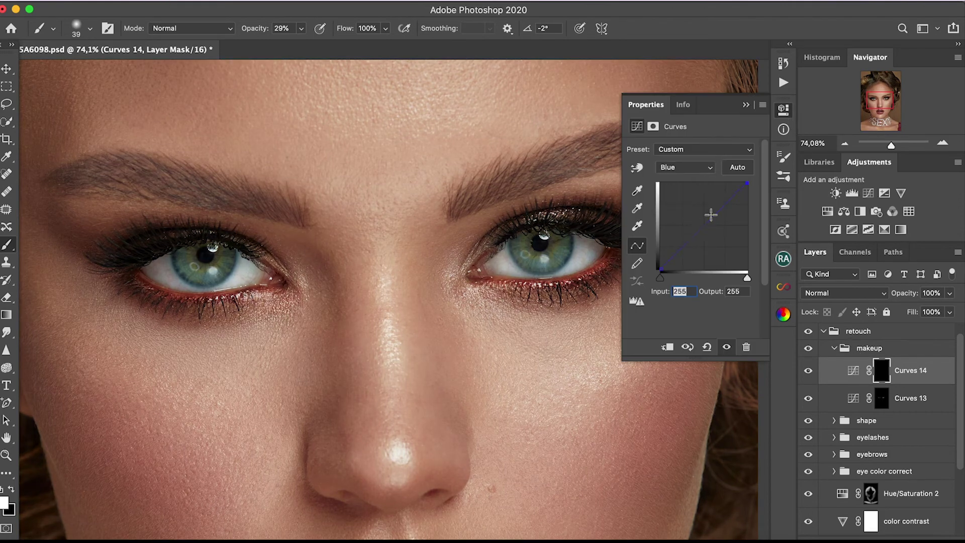
{"action": "left_click", "coordinate": [883, 371]}
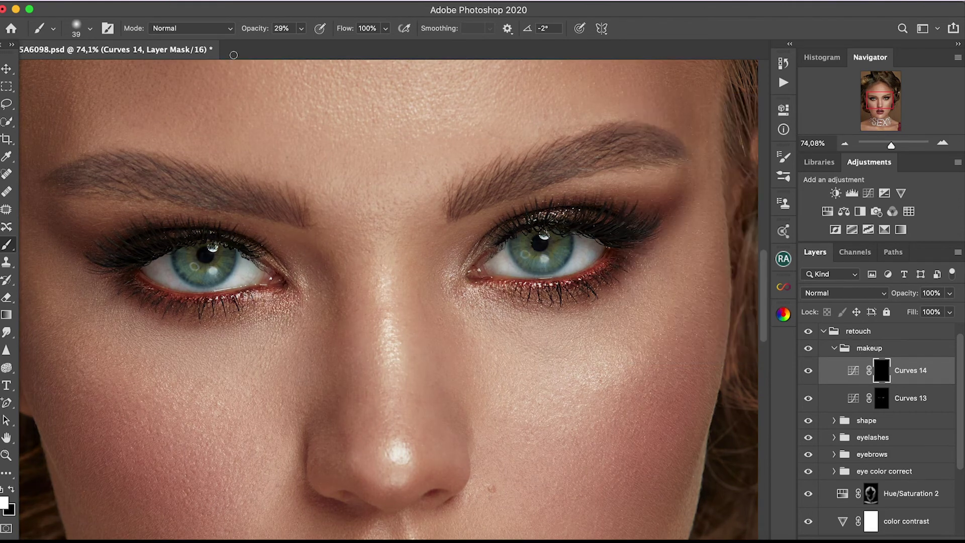
- Set the brush to 102 px at 31% opacity for painting around the eyes
{"action": "left_click", "coordinate": [301, 28]}
{"action": "left_click", "coordinate": [88, 29]}
{"action": "left_click", "coordinate": [119, 66]}
{"action": "type", "text": "236"}
{"action": "key", "text": "Return"}
{"action": "left_click", "coordinate": [90, 29]}
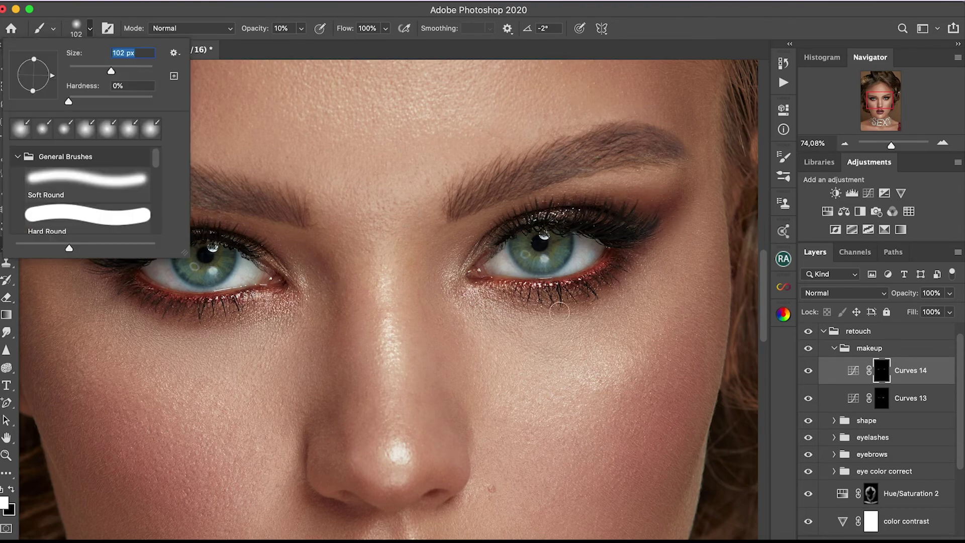
{"action": "key", "text": "Return"}
{"action": "left_click", "coordinate": [302, 29]}
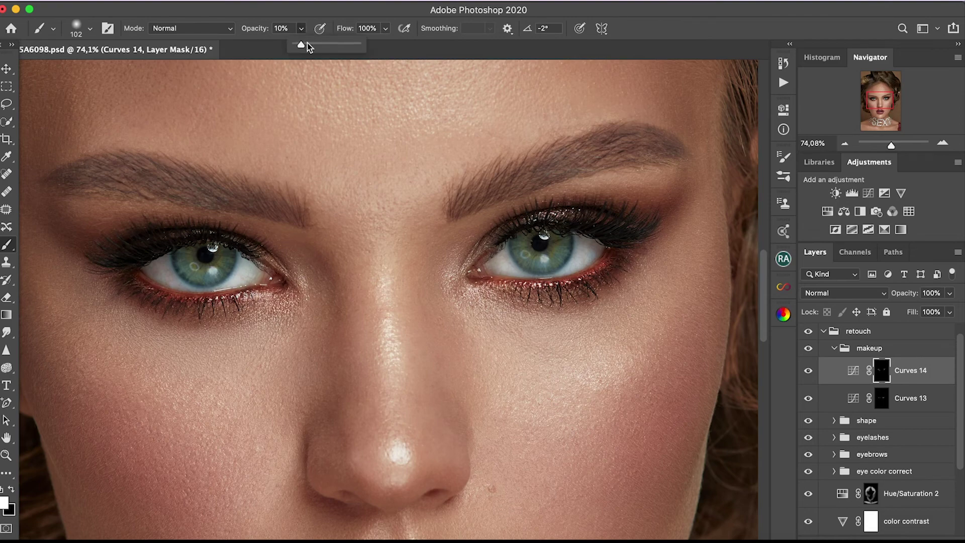
{"action": "key", "text": "Return"}
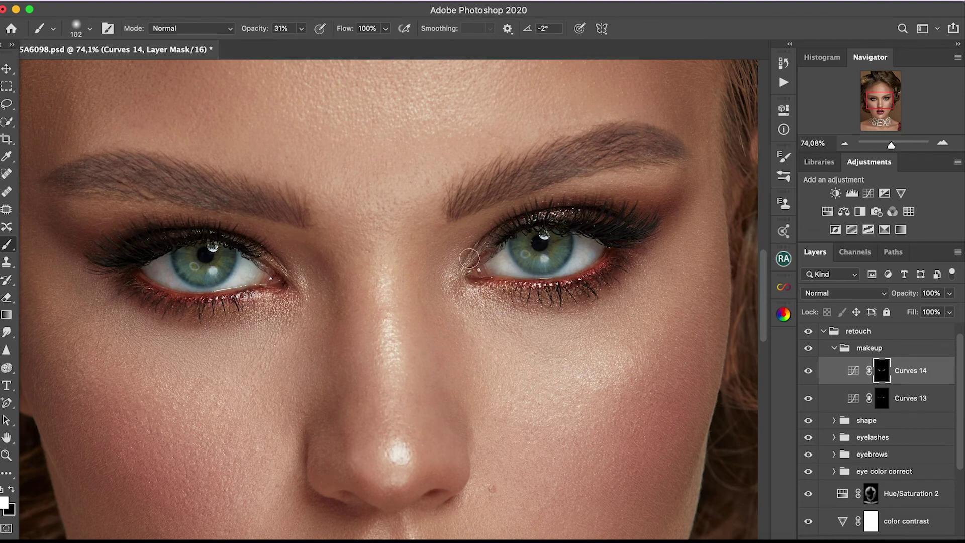
- Toggle Curves 14 and Curves 13 to compare the eye brightening, then add Curves 15
{"action": "left_click", "coordinate": [808, 370]}
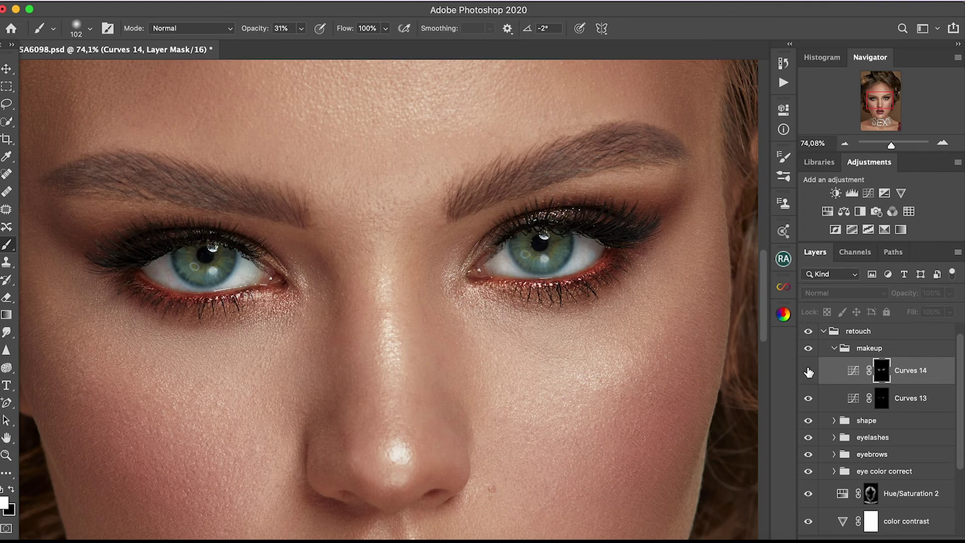
{"action": "key", "text": "ctrl+minus"}
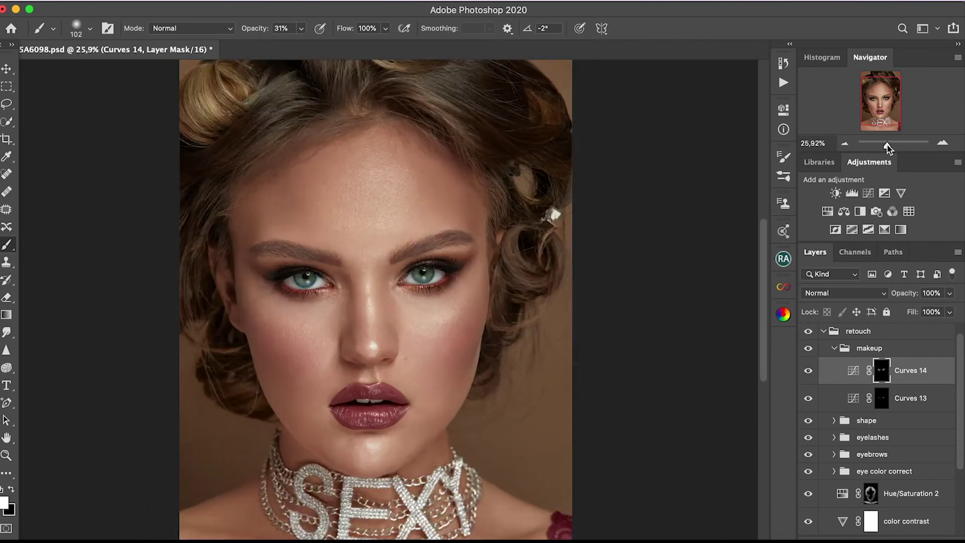
{"action": "left_click_drag", "start_coordinate": [887, 145], "coordinate": [885, 145]}
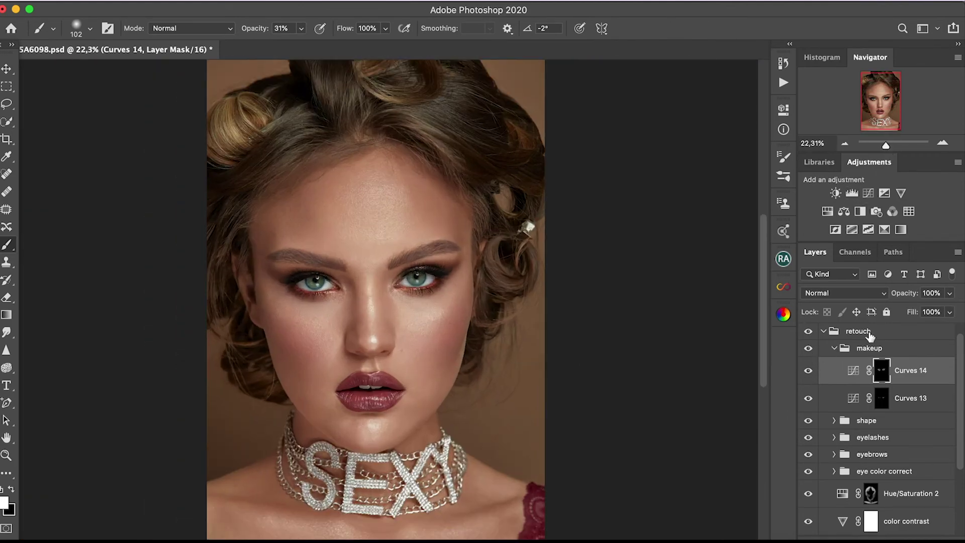
{"action": "scroll", "coordinate": [375, 304], "scroll_direction": "up", "scroll_amount": 5}
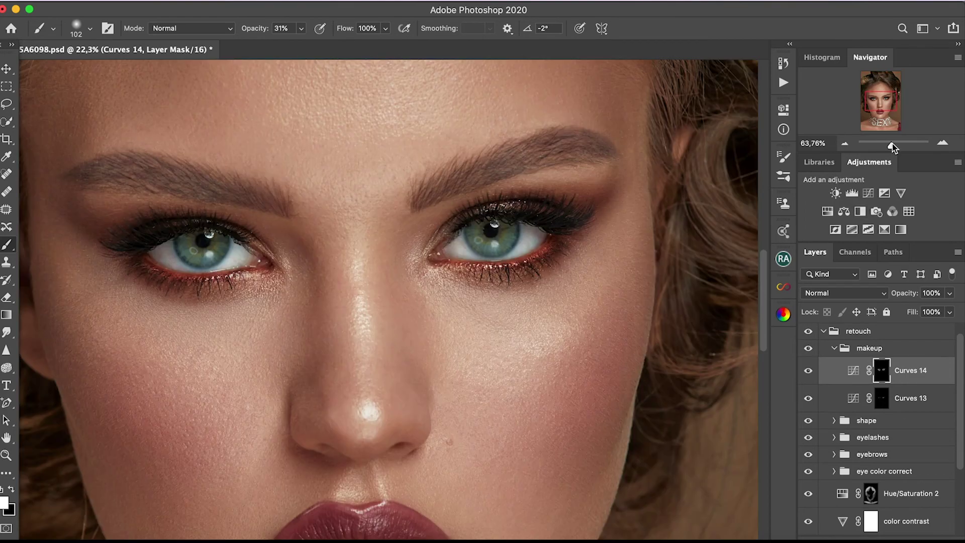
{"action": "double_click", "coordinate": [853, 398]}
{"action": "left_click", "coordinate": [808, 397]}
{"action": "left_click", "coordinate": [808, 398]}
{"action": "left_click_drag", "start_coordinate": [891, 145], "coordinate": [884, 145]}
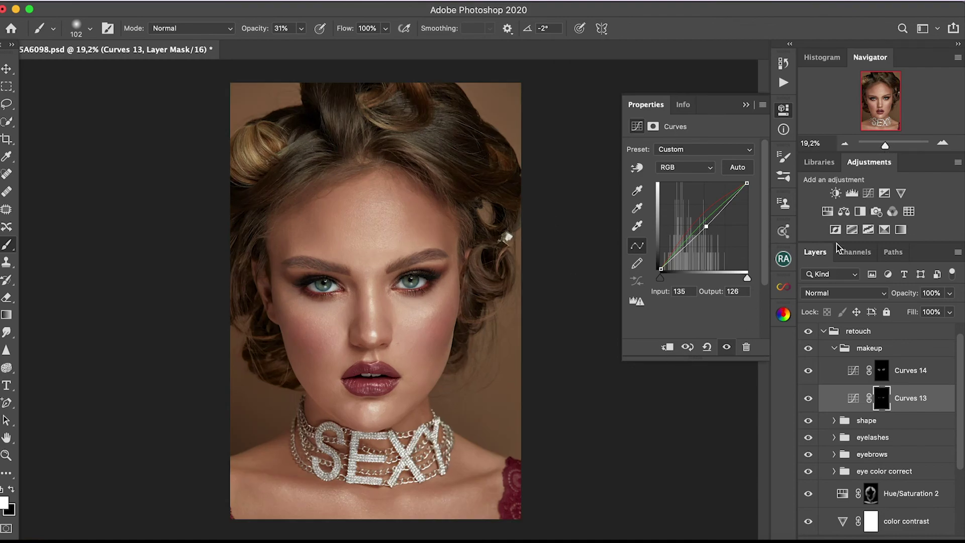
{"action": "scroll", "coordinate": [379, 403], "scroll_direction": "up", "scroll_amount": 5}
{"action": "left_click", "coordinate": [867, 193]}
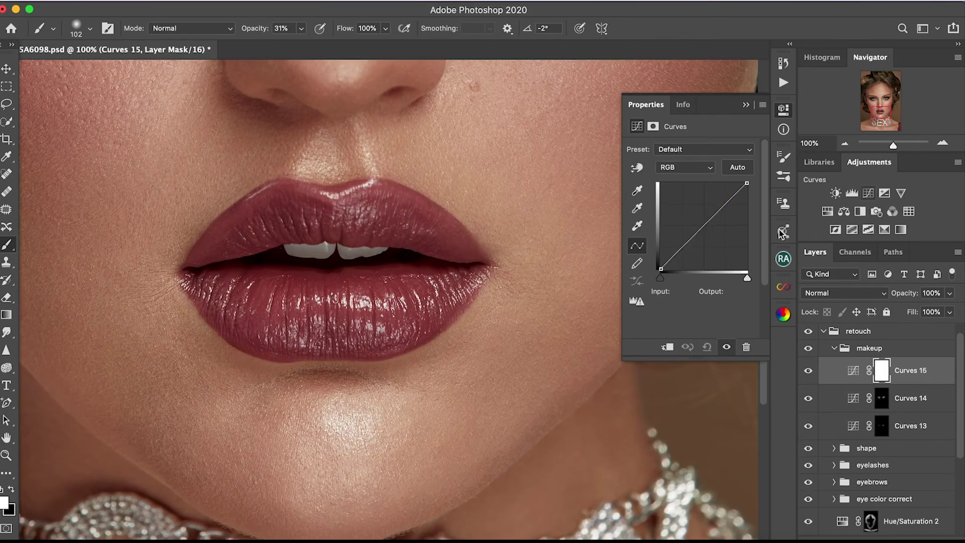
- Raise the Curves 15 red curve to warm the lips and check green and blue
{"action": "left_click", "coordinate": [637, 168]}
{"action": "left_click", "coordinate": [685, 167]}
{"action": "left_click", "coordinate": [684, 178]}
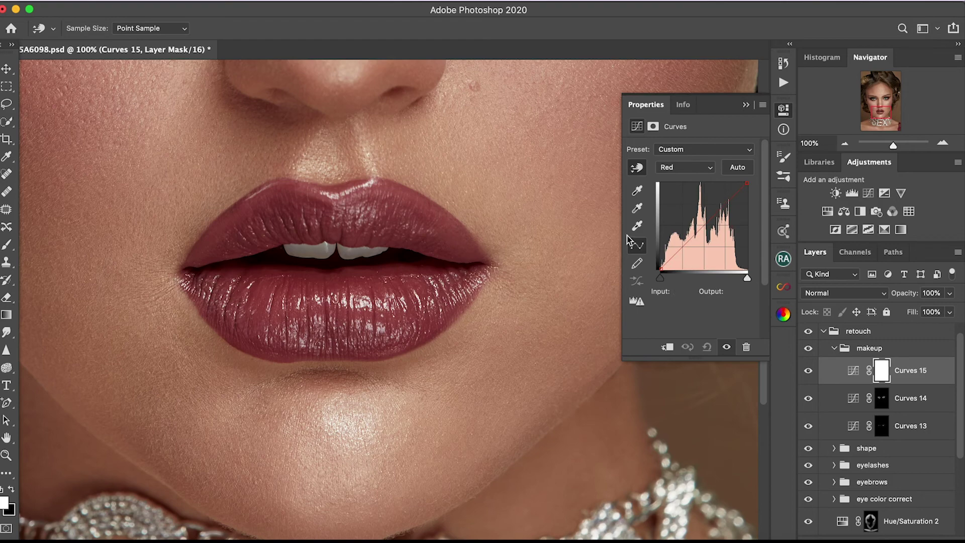
{"action": "left_click_drag", "start_coordinate": [368, 319], "coordinate": [345, 303]}
{"action": "left_click", "coordinate": [685, 167]}
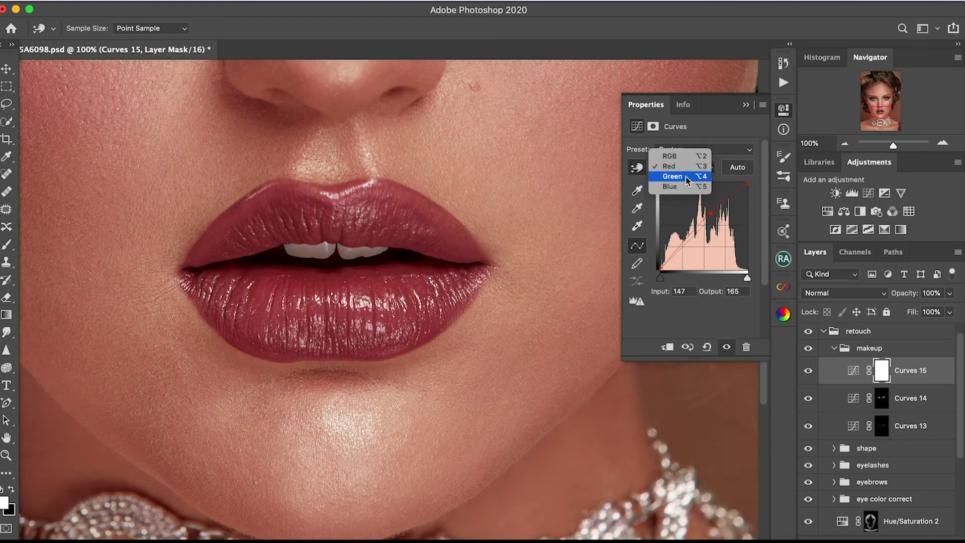
{"action": "left_click", "coordinate": [685, 167]}
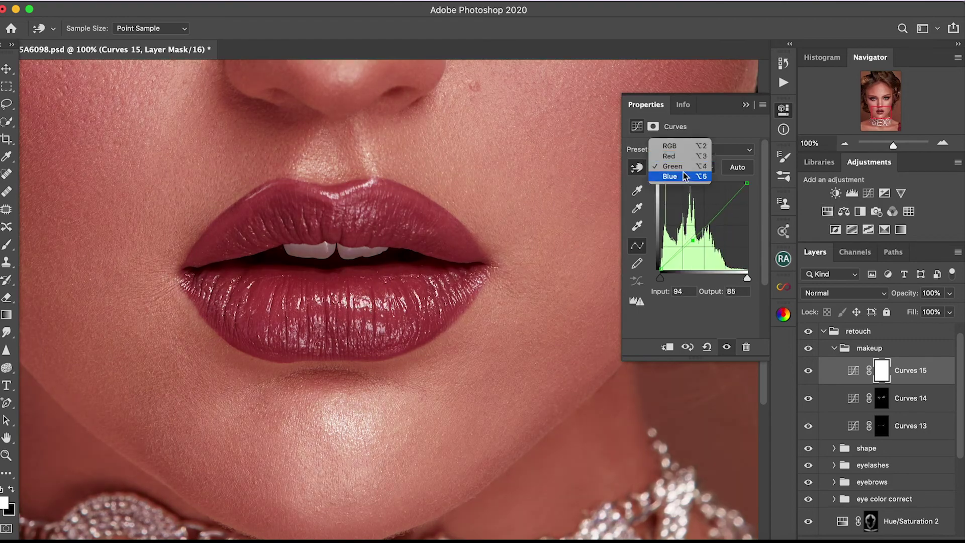
- Invert the mask and paint the red tint onto the lips with 185 px, then 150 px brushes
{"action": "key", "text": "ctrl+i"}
{"action": "left_click", "coordinate": [7, 244]}
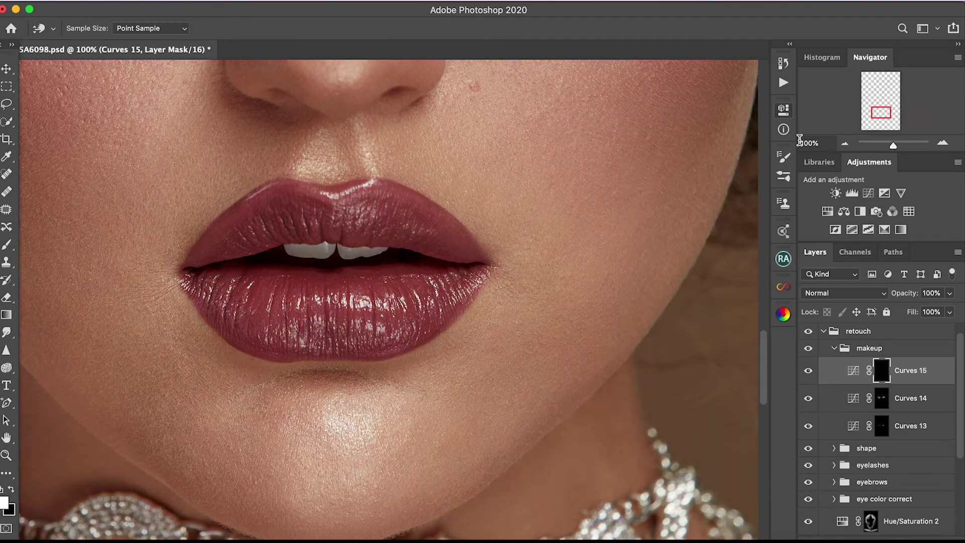
{"action": "left_click", "coordinate": [80, 28]}
{"action": "key", "text": "Return"}
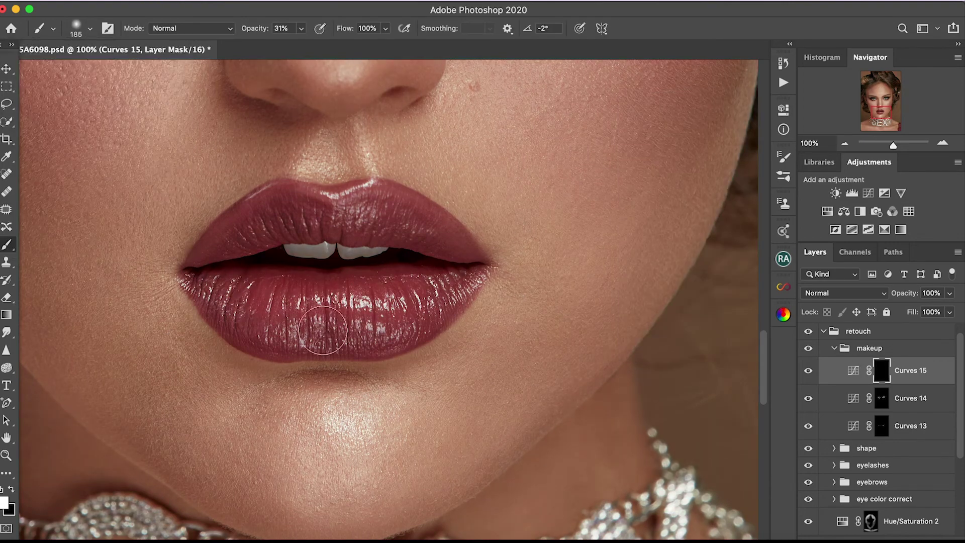
{"action": "left_click_drag", "start_coordinate": [407, 311], "coordinate": [247, 322]}
{"action": "left_click", "coordinate": [81, 28]}
{"action": "left_click_drag", "start_coordinate": [127, 69], "coordinate": [119, 69]}
{"action": "key", "text": "Return"}
{"action": "left_click", "coordinate": [808, 372]}
{"action": "left_click_drag", "start_coordinate": [891, 145], "coordinate": [885, 146]}
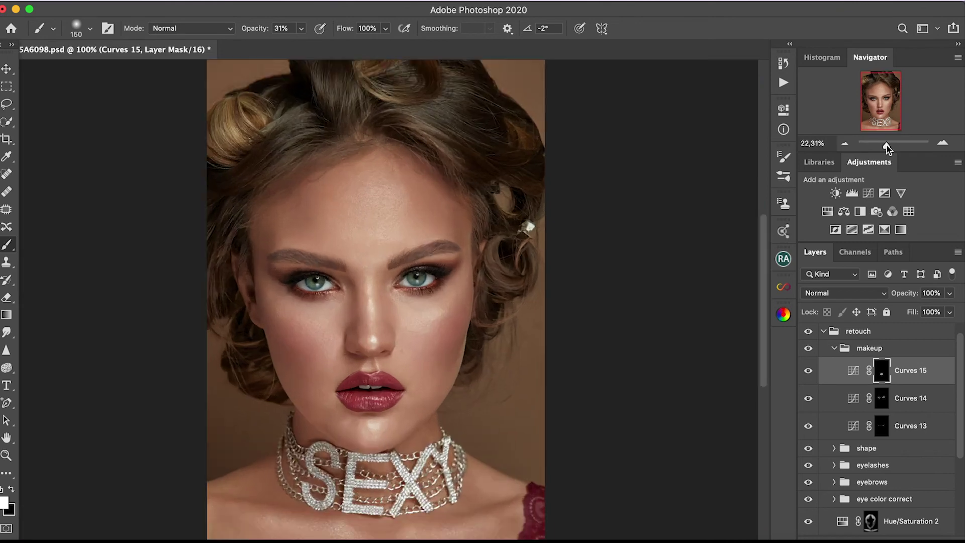
- Lower the layer opacity to 43%, collapse the makeup group and expand the shape group
{"action": "left_click", "coordinate": [950, 293]}
{"action": "left_click_drag", "start_coordinate": [953, 311], "coordinate": [915, 310]}
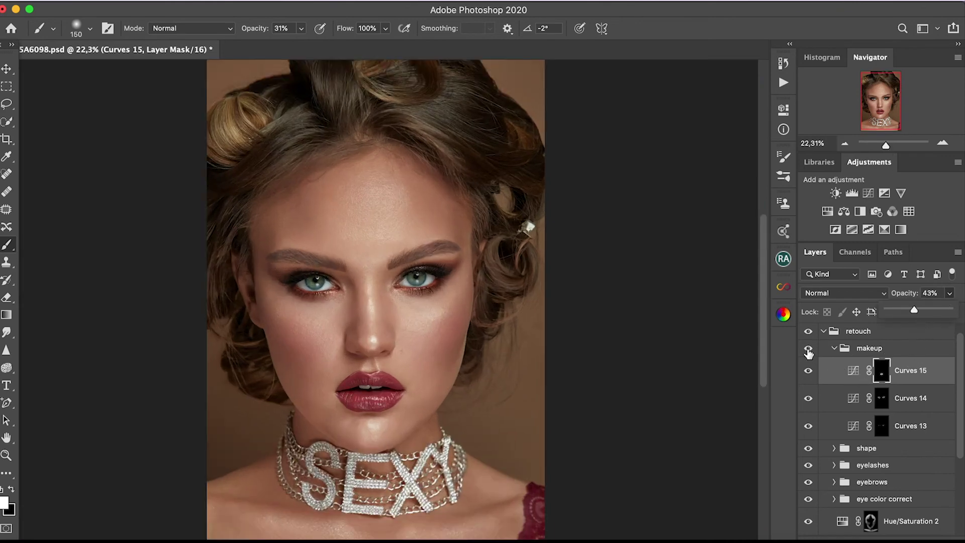
{"action": "left_click", "coordinate": [835, 348]}
{"action": "left_click", "coordinate": [811, 366]}
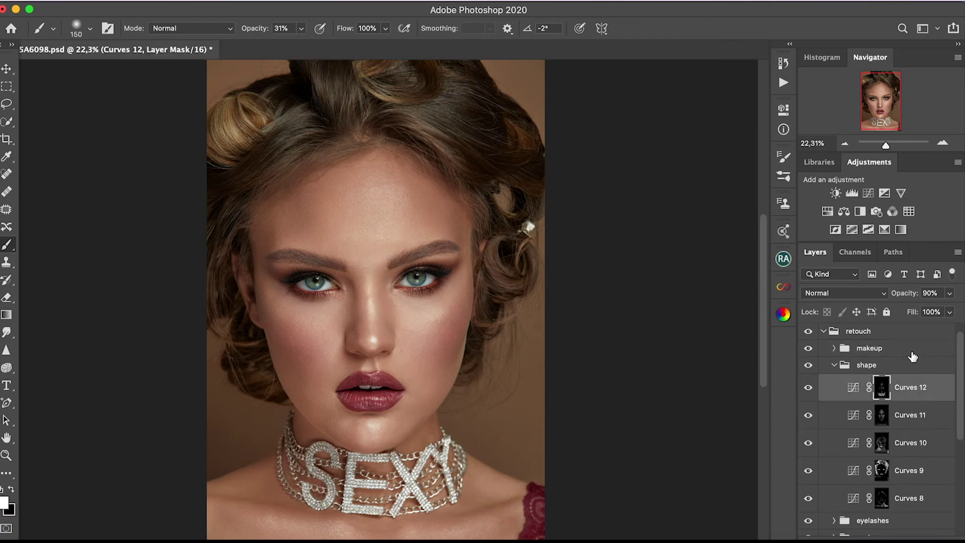
{"action": "left_click", "coordinate": [855, 252]}
- Load the Alpha 2 channel and add Curves 16 inside the shape group
{"action": "left_click", "coordinate": [849, 347]}
{"action": "left_click", "coordinate": [862, 373]}
{"action": "left_click", "coordinate": [815, 252]}
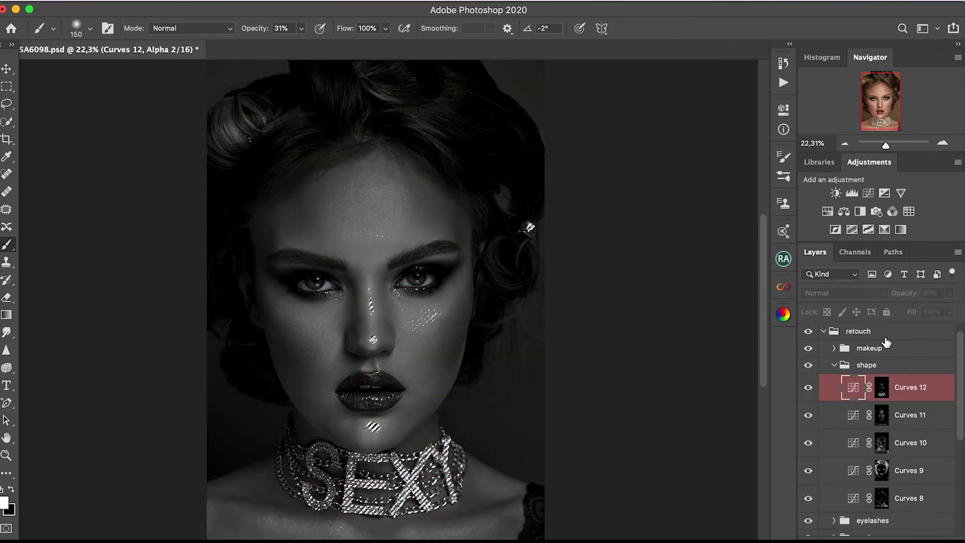
{"action": "left_click", "coordinate": [884, 193]}
- Paint Curves 16's mask black over face, neck and choker with a 2120 px full-opacity brush
{"action": "left_click_drag", "start_coordinate": [301, 28], "coordinate": [373, 45]}
{"action": "left_click", "coordinate": [83, 28]}
{"action": "type", "text": "2120"}
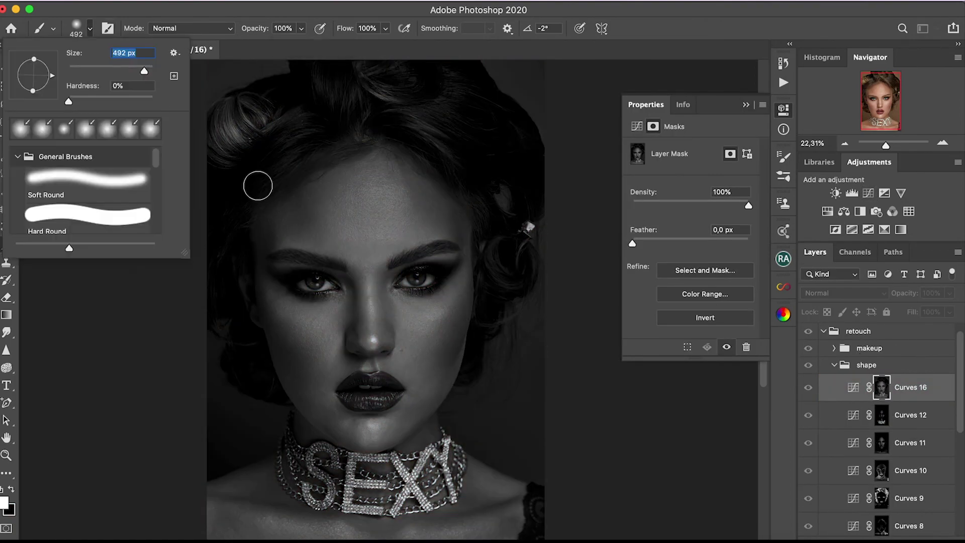
{"action": "left_click", "coordinate": [11, 488]}
{"action": "mouse_move", "coordinate": [380, 268]}
{"action": "left_mouse_down"}
{"action": "mouse_move", "coordinate": [492, 478]}
{"action": "mouse_move", "coordinate": [377, 194]}
{"action": "mouse_move", "coordinate": [405, 387]}
{"action": "mouse_move", "coordinate": [326, 285]}
{"action": "mouse_move", "coordinate": [272, 499]}
{"action": "left_mouse_up"}
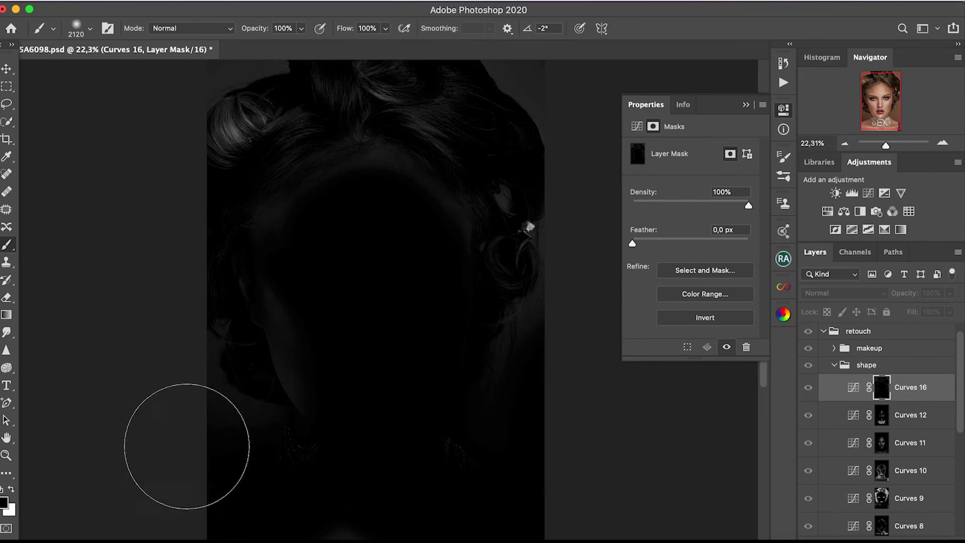
{"action": "key", "text": "ctrl+minus"}
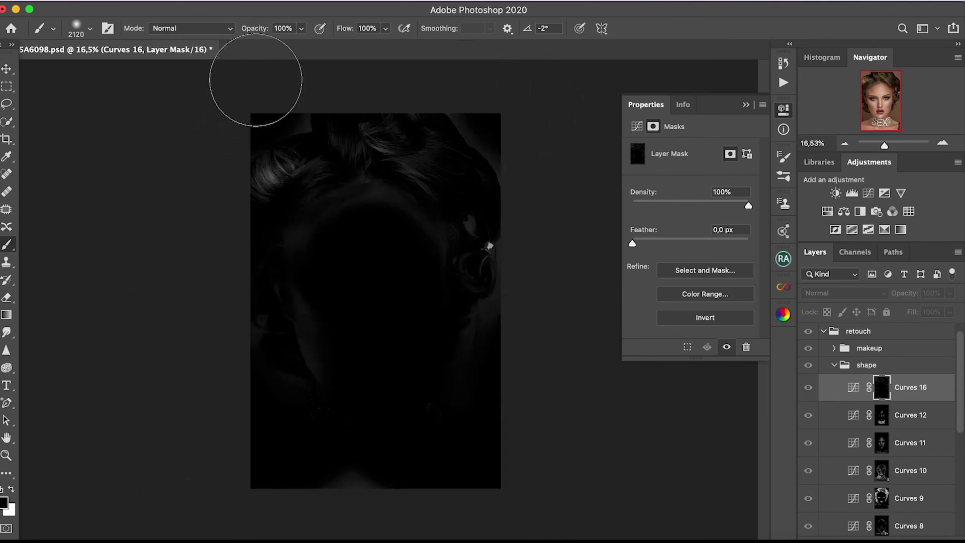
{"action": "left_click_drag", "start_coordinate": [345, 253], "coordinate": [379, 237]}
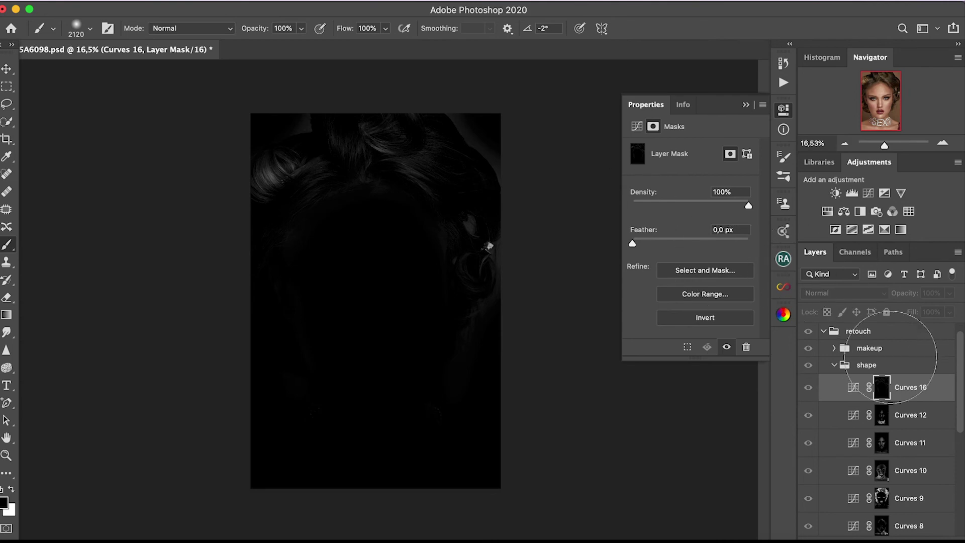
{"action": "left_click", "coordinate": [854, 252]}
- Preview the Alpha 2–4, highlights and shadows channels, then select Layer 3's mask
{"action": "left_click", "coordinate": [850, 473]}
{"action": "left_click", "coordinate": [862, 496]}
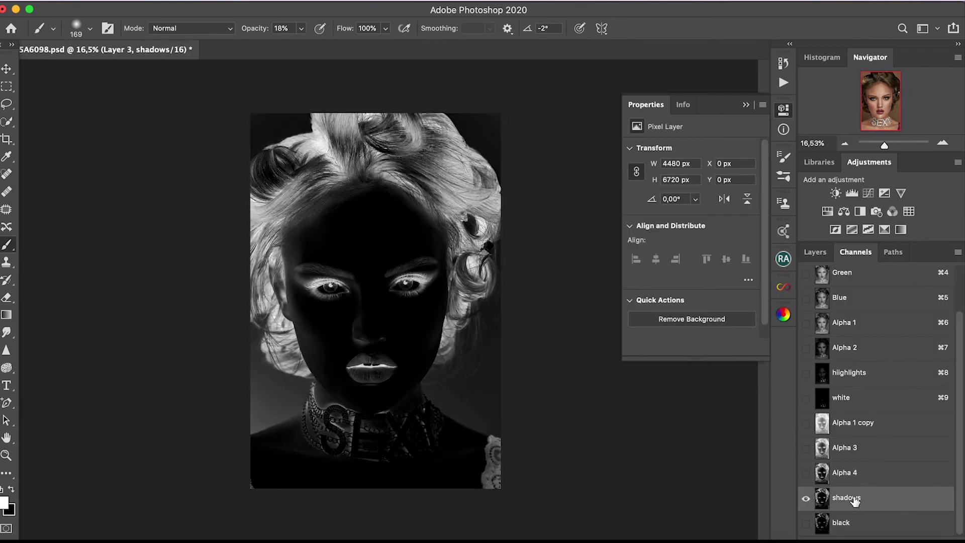
{"action": "left_click", "coordinate": [855, 452]}
{"action": "left_click", "coordinate": [860, 376]}
{"action": "left_click", "coordinate": [858, 347]}
{"action": "left_click", "coordinate": [860, 376]}
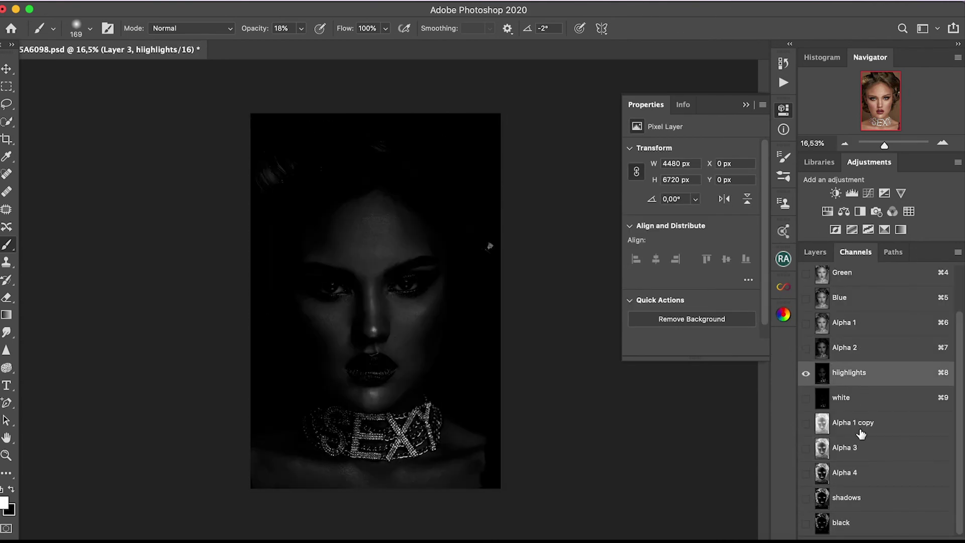
{"action": "left_click", "coordinate": [815, 251]}
{"action": "left_click", "coordinate": [864, 353]}
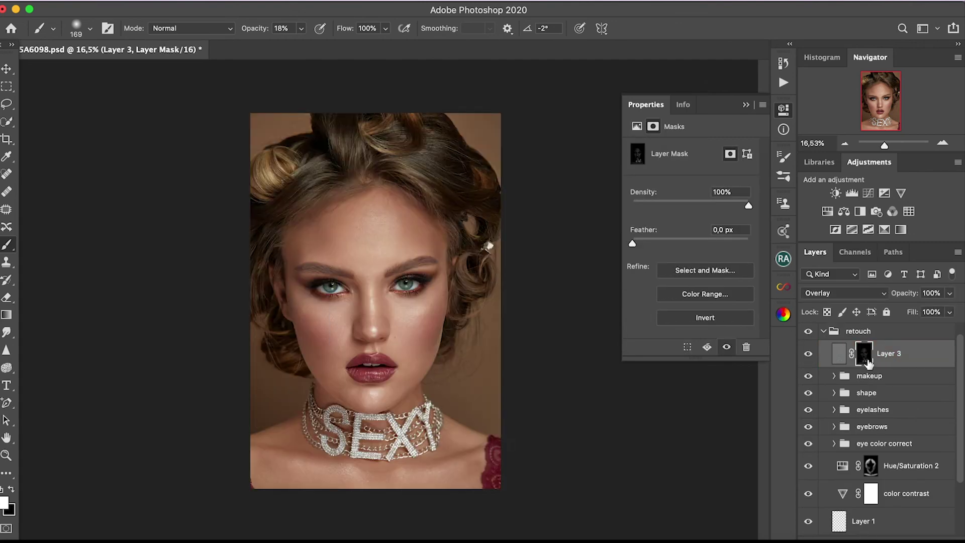
- Paint Layer 3's mask over the detailed areas with a 332 px, then 175 px brush
{"action": "left_click", "coordinate": [90, 28]}
{"action": "left_click_drag", "start_coordinate": [101, 65], "coordinate": [138, 65]}
{"action": "left_click", "coordinate": [267, 156]}
{"action": "left_click_drag", "start_coordinate": [884, 146], "coordinate": [887, 146]}
{"action": "left_click", "coordinate": [90, 29]}
{"action": "left_click_drag", "start_coordinate": [130, 70], "coordinate": [122, 71]}
{"action": "left_click", "coordinate": [395, 259]}
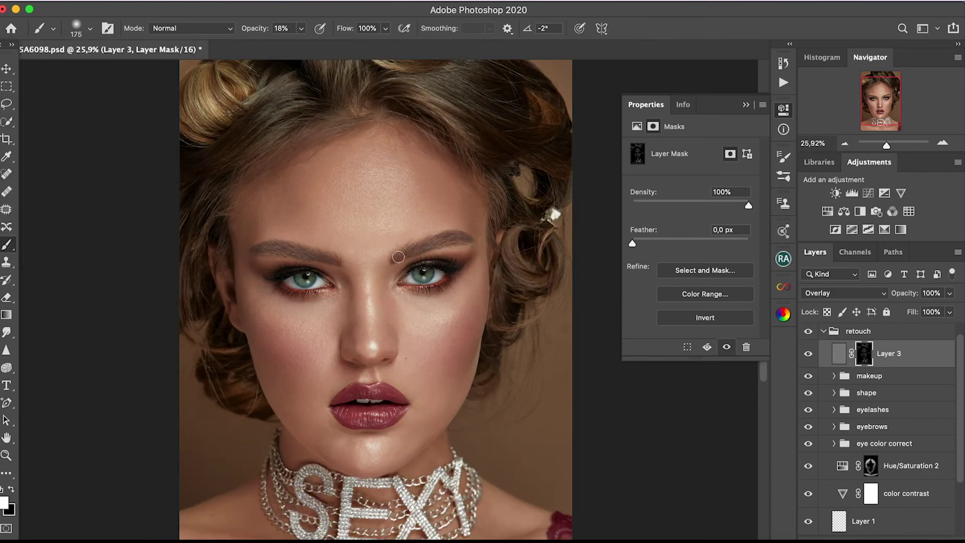
{"action": "scroll", "coordinate": [522, 254], "scroll_direction": "up", "scroll_amount": 5}
{"action": "scroll", "coordinate": [503, 251], "scroll_direction": "up", "scroll_amount": 2}
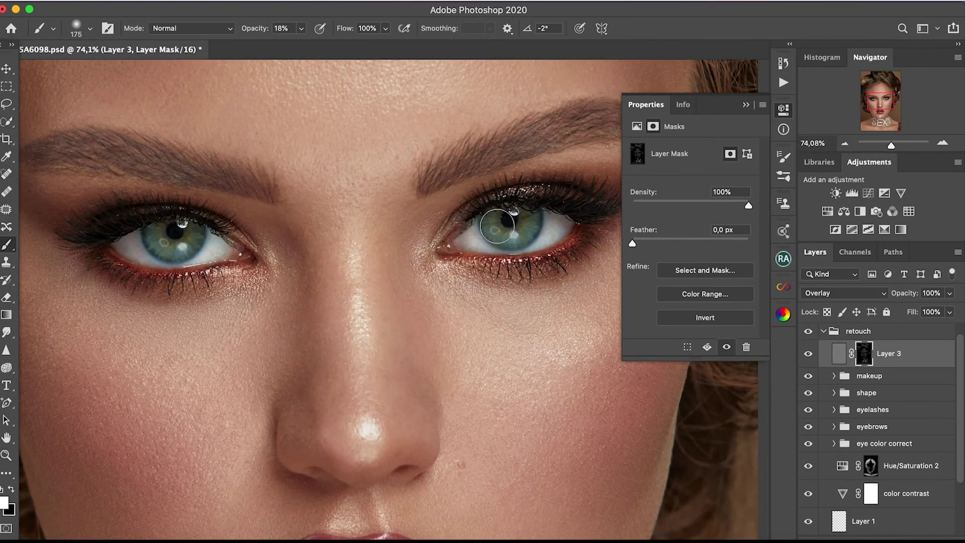
{"action": "left_click_drag", "start_coordinate": [891, 146], "coordinate": [888, 146]}
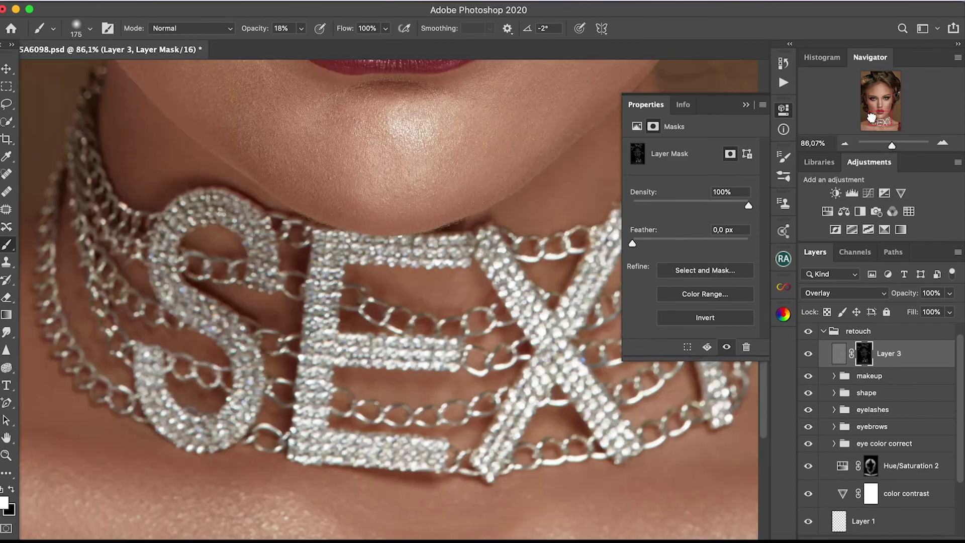
- Refine the mask with a 70 px brush at 33% opacity, then compare sharpening on and off
{"action": "left_click_drag", "start_coordinate": [301, 28], "coordinate": [308, 46]}
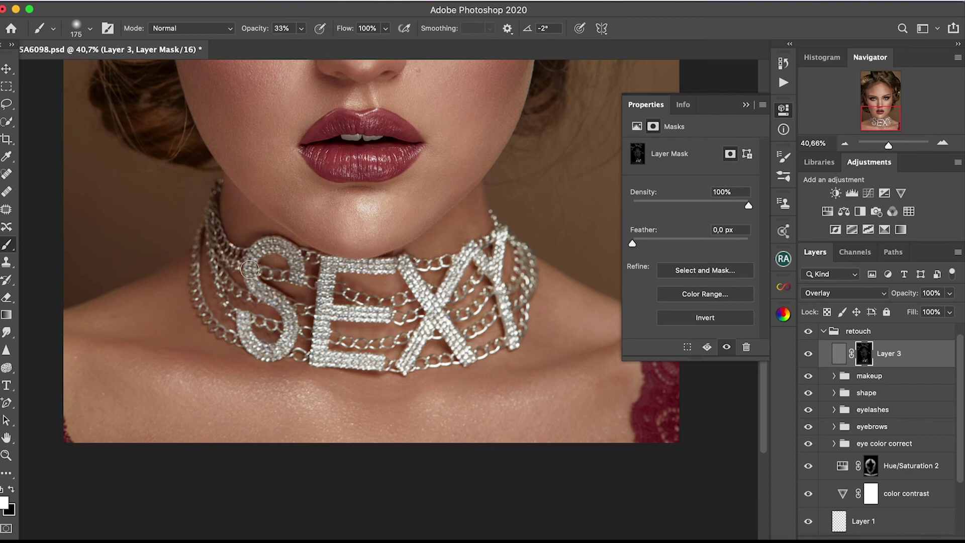
{"action": "right_click", "coordinate": [121, 103]}
{"action": "left_click_drag", "start_coordinate": [131, 75], "coordinate": [124, 76]}
{"action": "key", "text": "Return"}
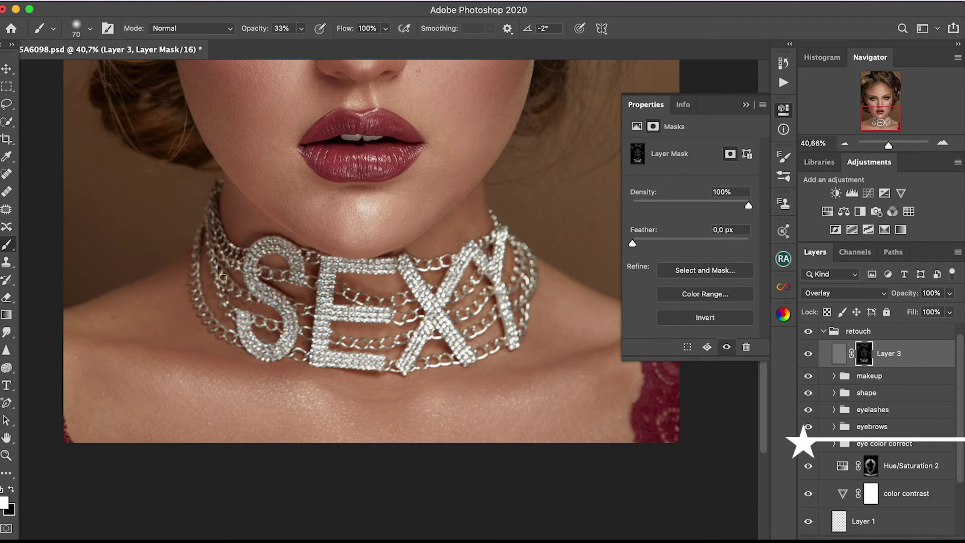
{"action": "key", "text": "ctrl+0"}
{"action": "left_click", "coordinate": [808, 353]}
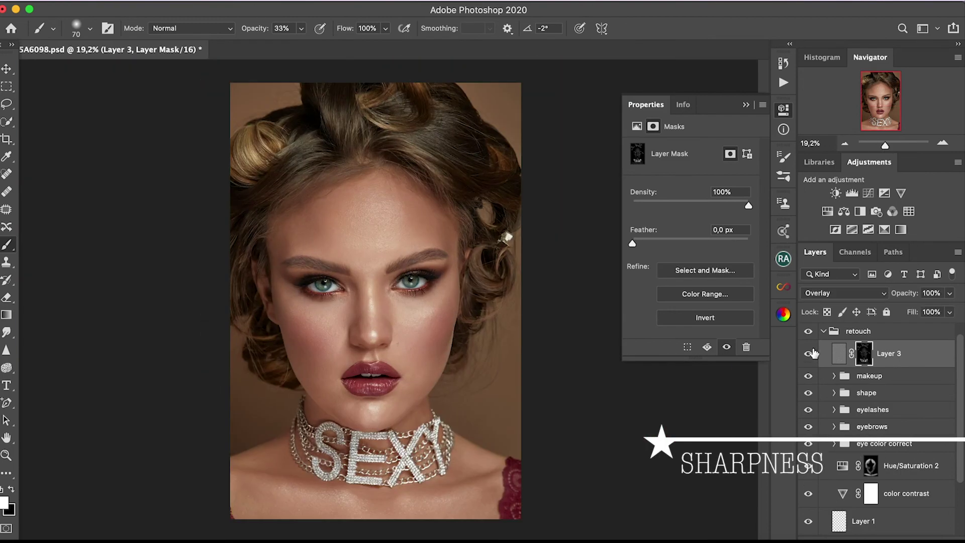
- Brighten Layer 3's mask with Levels, white input 186, then compare the retouching on and off
{"action": "left_click", "coordinate": [863, 358], "text": "alt"}
{"action": "key", "text": "ctrl+l"}
{"action": "left_click", "coordinate": [786, 175]}
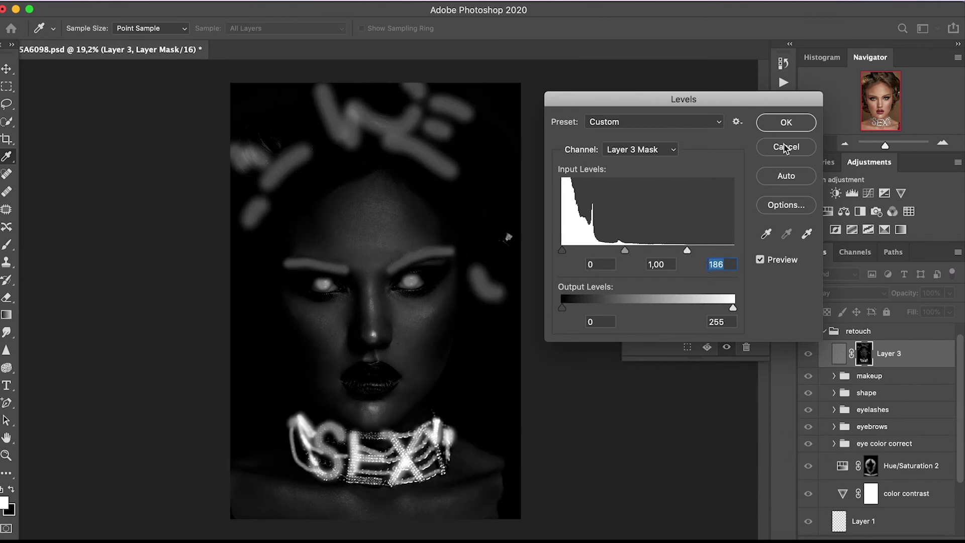
{"action": "left_click", "coordinate": [792, 123]}
{"action": "left_click", "coordinate": [839, 354]}
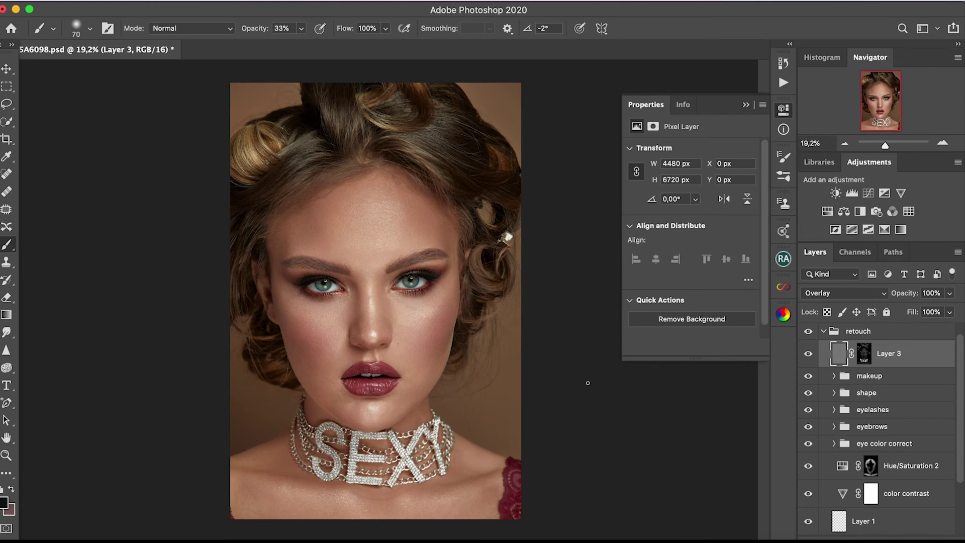
{"action": "left_click", "coordinate": [808, 331]}
{"action": "left_click", "coordinate": [855, 251]}
- Load Alpha 1 as a selection and add a Curves 17 layer inside the shape group
{"action": "left_click", "coordinate": [853, 322]}
{"action": "left_click", "coordinate": [844, 347]}
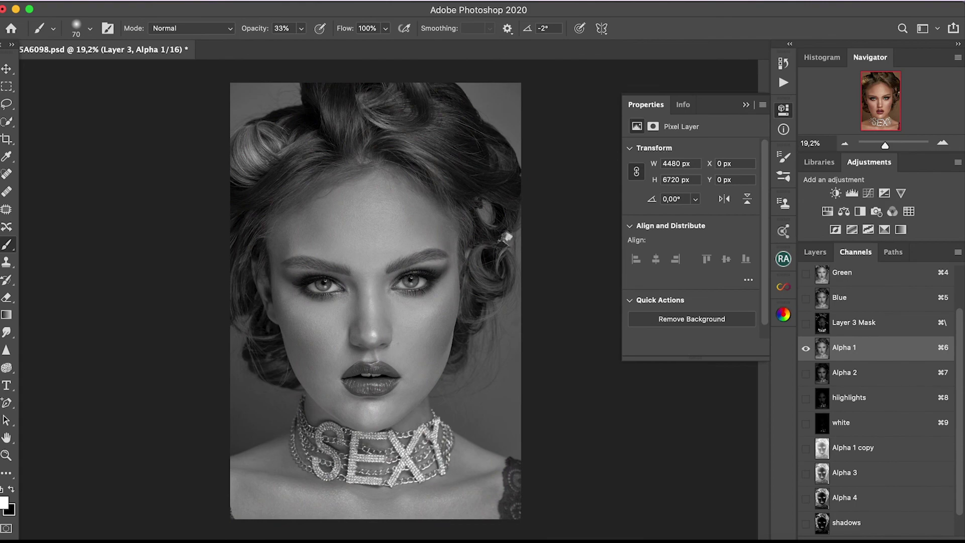
{"action": "left_click", "coordinate": [814, 252]}
{"action": "left_click", "coordinate": [882, 415]}
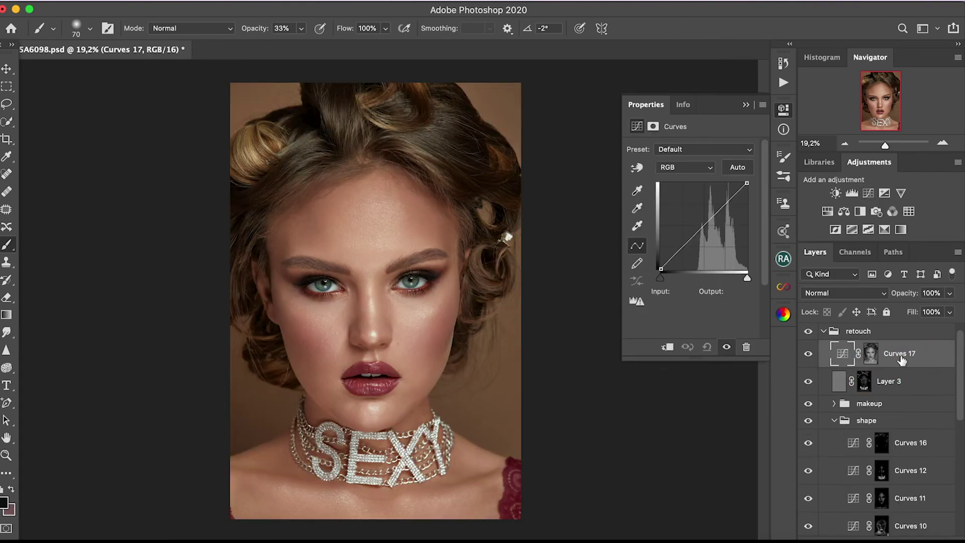
{"action": "left_click", "coordinate": [881, 415], "text": "alt"}
{"action": "left_click", "coordinate": [90, 28]}
{"action": "left_click_drag", "start_coordinate": [70, 64], "coordinate": [166, 65]}
- Paint black on Curves 17's mask over the face, hair and shoulder with a smaller brush
{"action": "key", "text": "0"}
{"action": "key", "text": "x"}
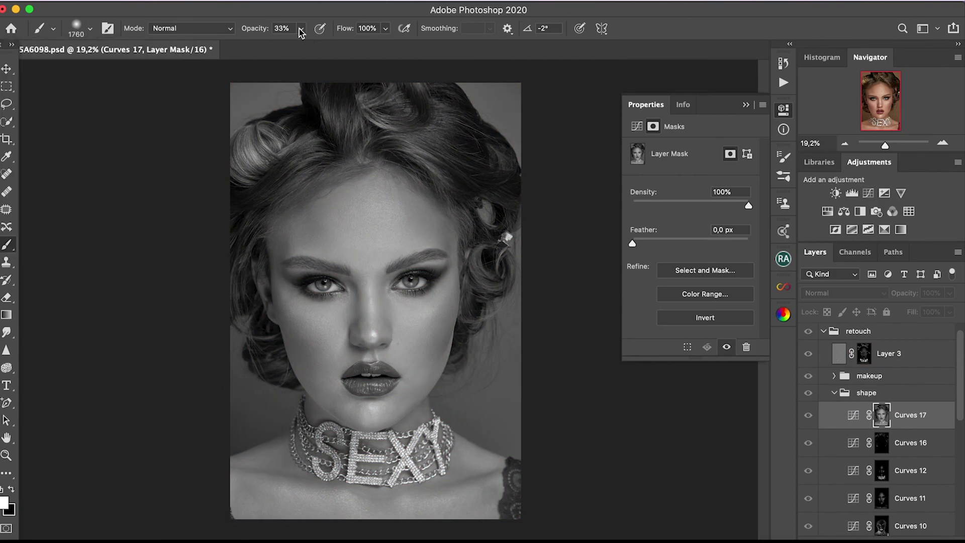
{"action": "mouse_move", "coordinate": [311, 211]}
{"action": "left_mouse_down"}
{"action": "mouse_move", "coordinate": [460, 194]}
{"action": "mouse_move", "coordinate": [280, 176]}
{"action": "mouse_move", "coordinate": [403, 319]}
{"action": "mouse_move", "coordinate": [345, 491]}
{"action": "mouse_move", "coordinate": [341, 465]}
{"action": "mouse_move", "coordinate": [233, 540]}
{"action": "mouse_move", "coordinate": [291, 221]}
{"action": "mouse_move", "coordinate": [459, 161]}
{"action": "mouse_move", "coordinate": [400, 345]}
{"action": "left_mouse_up"}
{"action": "left_click", "coordinate": [90, 28]}
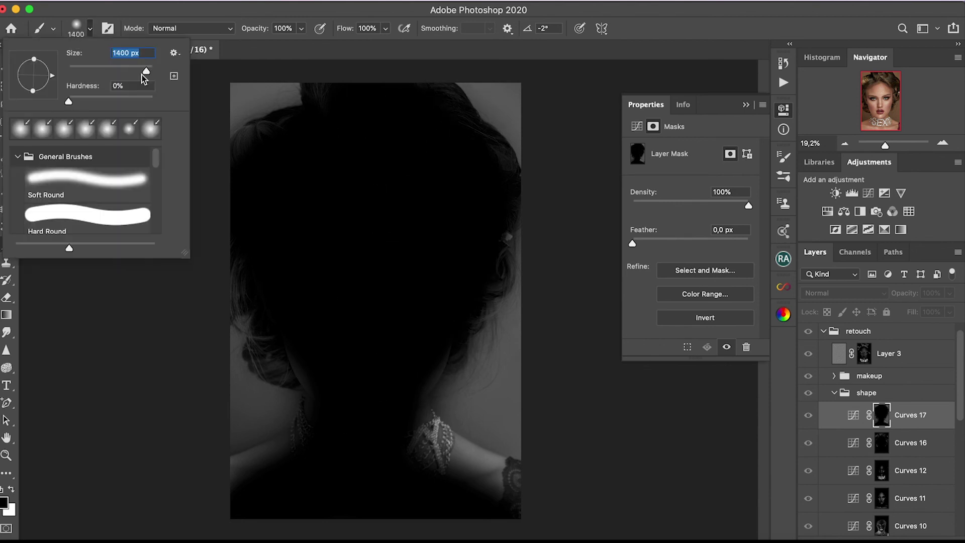
{"action": "left_click_drag", "start_coordinate": [144, 76], "coordinate": [121, 76]}
{"action": "mouse_move", "coordinate": [409, 403]}
{"action": "left_mouse_down"}
{"action": "mouse_move", "coordinate": [413, 394]}
{"action": "mouse_move", "coordinate": [518, 475]}
{"action": "mouse_move", "coordinate": [429, 411]}
{"action": "mouse_move", "coordinate": [483, 489]}
{"action": "mouse_move", "coordinate": [477, 132]}
{"action": "mouse_move", "coordinate": [494, 284]}
{"action": "mouse_move", "coordinate": [255, 250]}
{"action": "mouse_move", "coordinate": [314, 375]}
{"action": "mouse_move", "coordinate": [273, 291]}
{"action": "mouse_move", "coordinate": [339, 80]}
{"action": "left_mouse_up"}
{"action": "key", "text": "ctrl+z"}
- Brighten the background on the RGB curve, anchor the darks, and slightly lift the Blue curve
{"action": "left_click", "coordinate": [852, 415]}
{"action": "left_click_drag", "start_coordinate": [726, 243], "coordinate": [702, 217]}
{"action": "left_click", "coordinate": [673, 253]}
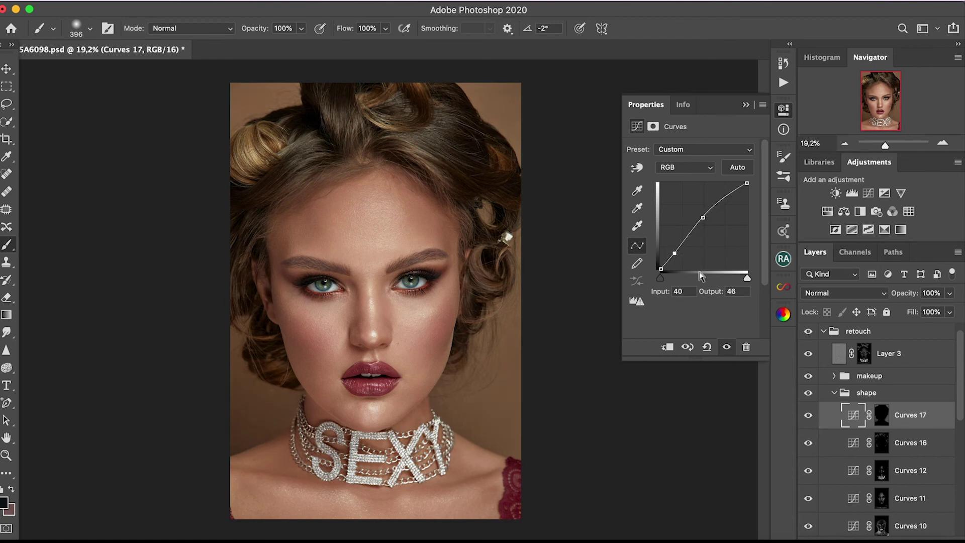
{"action": "left_click", "coordinate": [693, 167]}
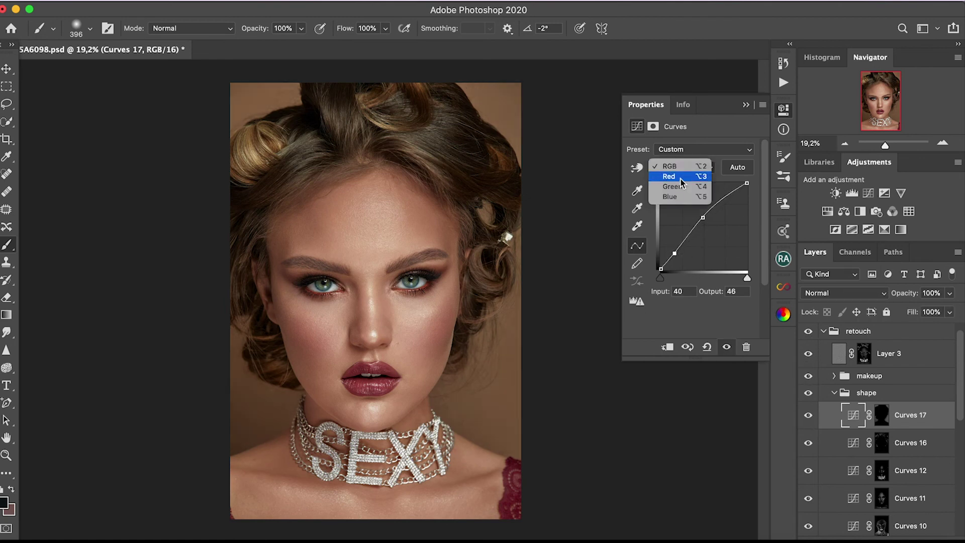
{"action": "left_click", "coordinate": [684, 167]}
{"action": "left_click", "coordinate": [674, 188]}
{"action": "left_click", "coordinate": [703, 225]}
{"action": "left_click", "coordinate": [684, 167]}
{"action": "left_click", "coordinate": [673, 133]}
- Lift the Green midtones slightly and pull RGB shadows down, comparing Curves 17 on and off
{"action": "left_click", "coordinate": [696, 167]}
{"action": "left_click", "coordinate": [673, 182]}
{"action": "left_click_drag", "start_coordinate": [699, 229], "coordinate": [704, 223]}
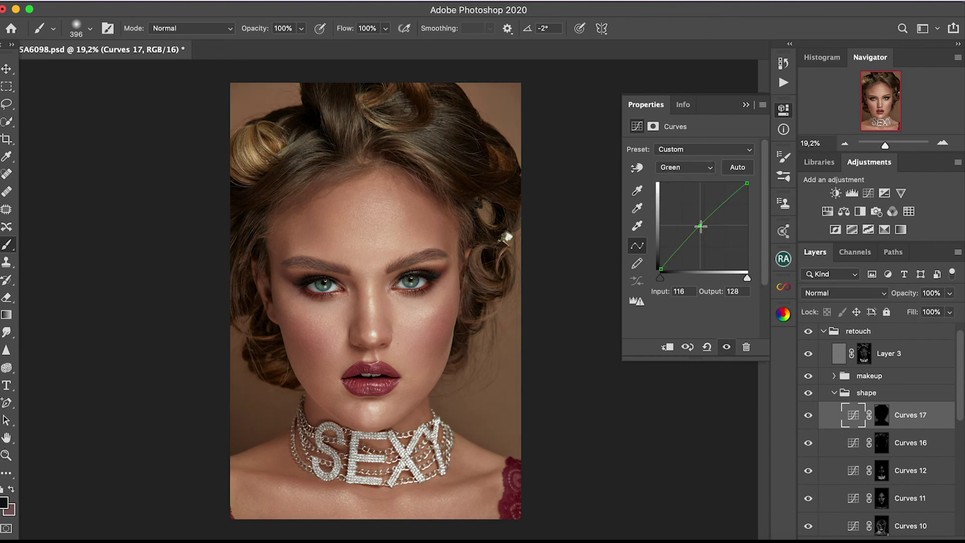
{"action": "left_click", "coordinate": [808, 416]}
{"action": "left_click", "coordinate": [807, 416]}
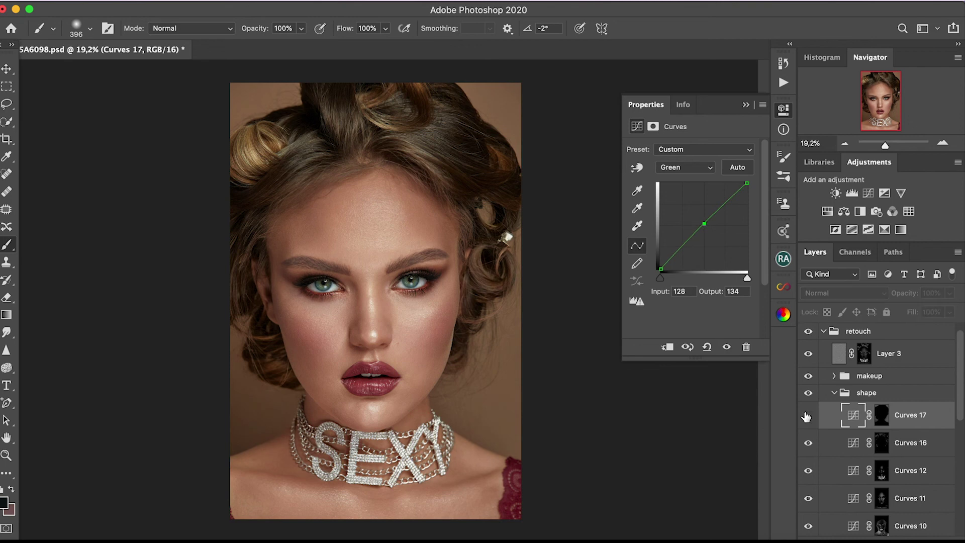
{"action": "left_click", "coordinate": [685, 167]}
{"action": "left_click", "coordinate": [673, 145]}
{"action": "left_click_drag", "start_coordinate": [678, 250], "coordinate": [678, 254]}
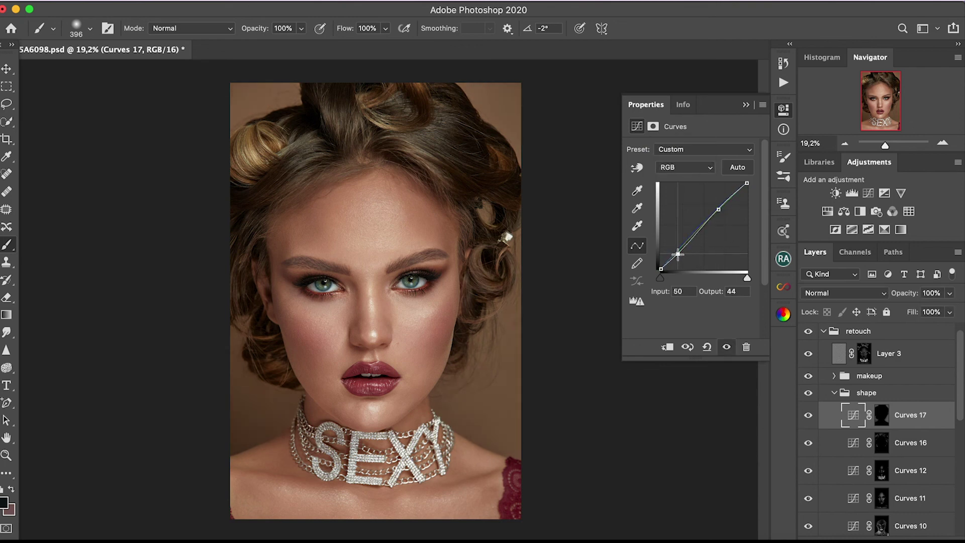
{"action": "left_click", "coordinate": [808, 416]}
{"action": "left_click", "coordinate": [807, 416]}
{"action": "left_click", "coordinate": [716, 209]}
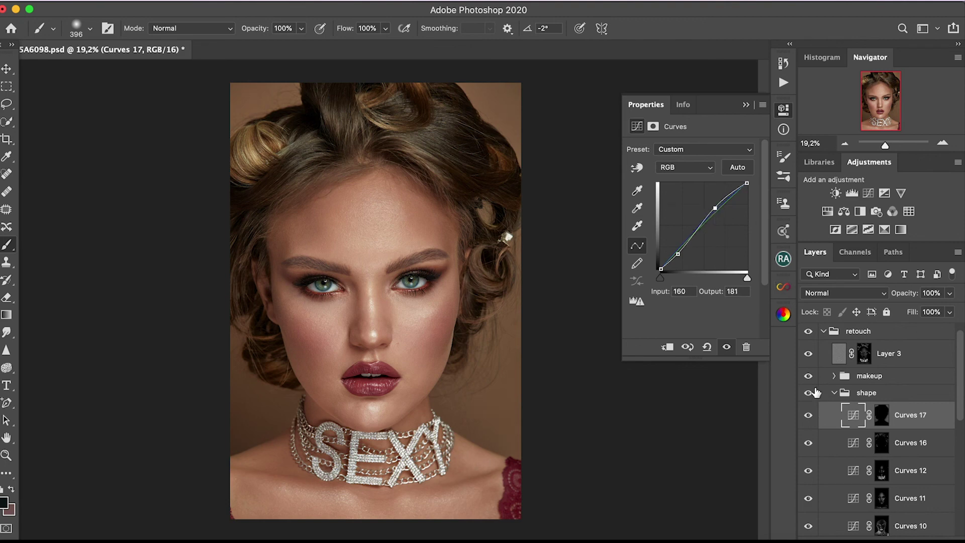
{"action": "left_click", "coordinate": [808, 331]}
{"action": "left_click", "coordinate": [807, 331]}
- Turn on the color grading group and compare the portrait with and without it
{"action": "scroll", "coordinate": [807, 339], "scroll_direction": "up", "scroll_amount": 1}
{"action": "left_click", "coordinate": [809, 350]}
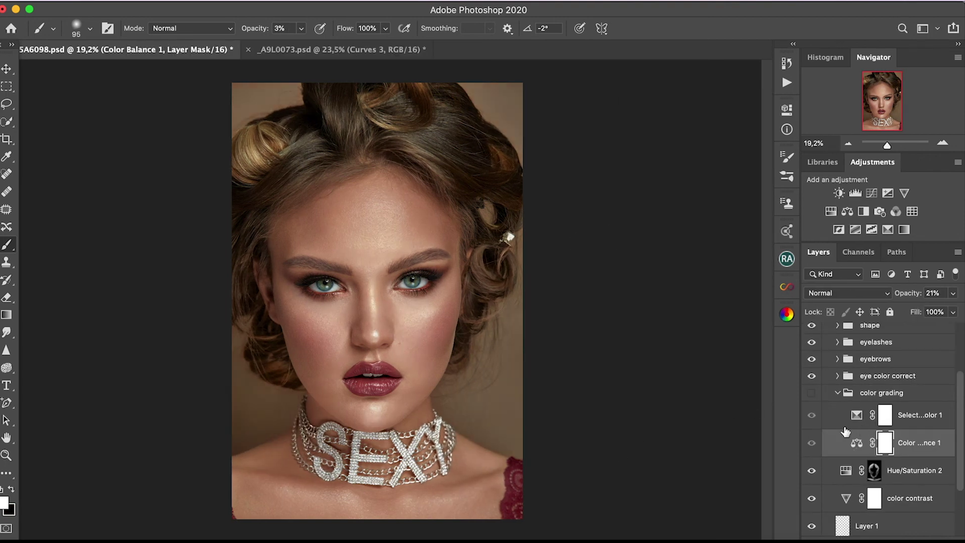
{"action": "left_click", "coordinate": [812, 393]}
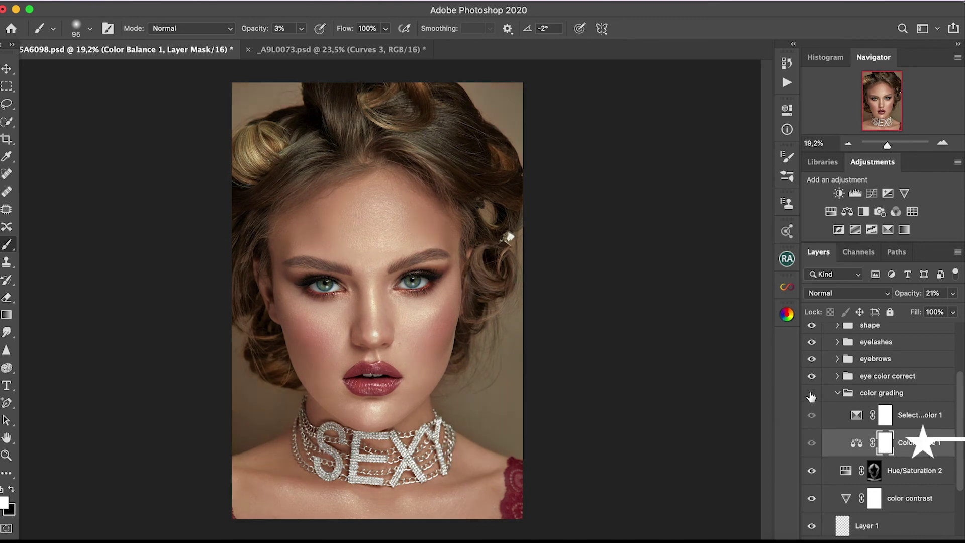
{"action": "left_click", "coordinate": [812, 392]}
- Review Color Balance 1's cool Midtones, Highlights and Shadows settings
{"action": "double_click", "coordinate": [856, 443]}
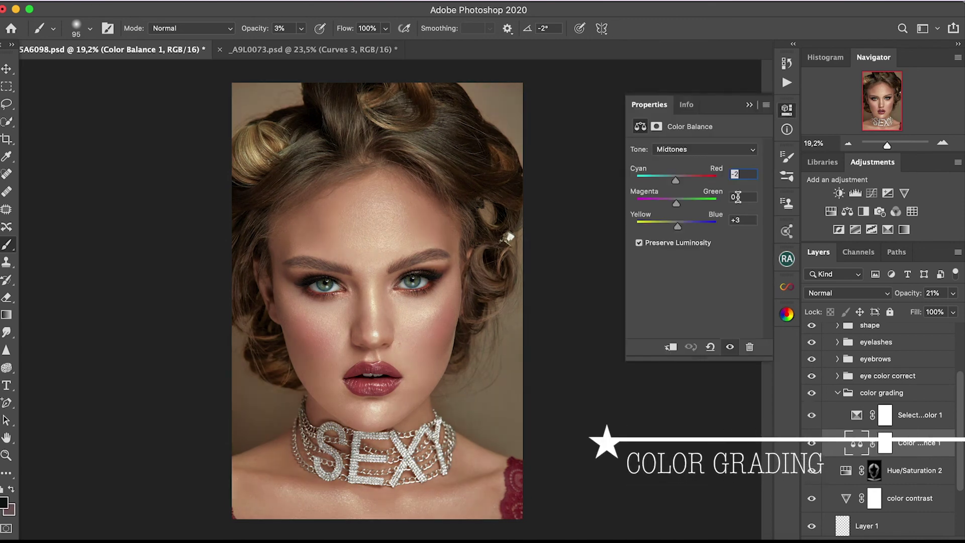
{"action": "left_click", "coordinate": [736, 220]}
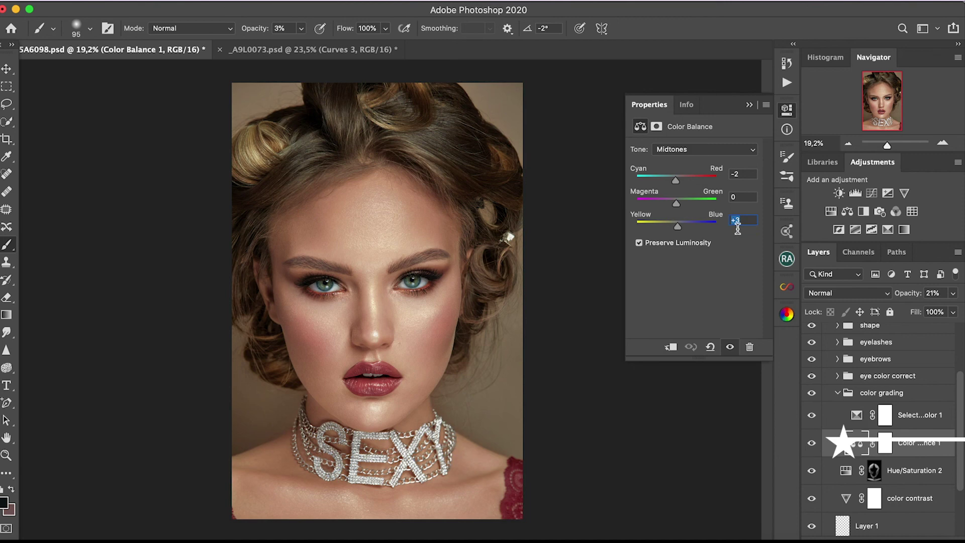
{"action": "left_click", "coordinate": [703, 150]}
{"action": "left_click", "coordinate": [679, 160]}
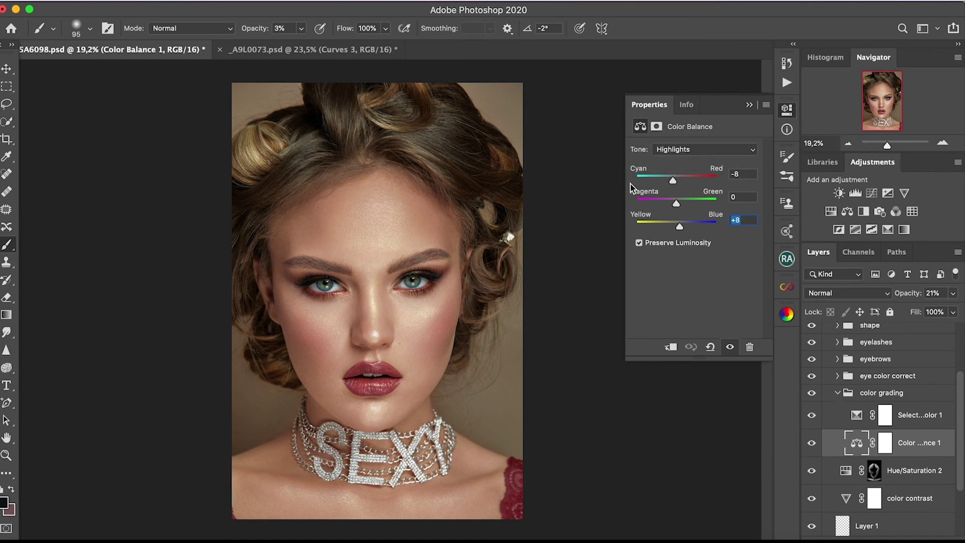
{"action": "left_click", "coordinate": [723, 149]}
{"action": "left_click", "coordinate": [724, 128]}
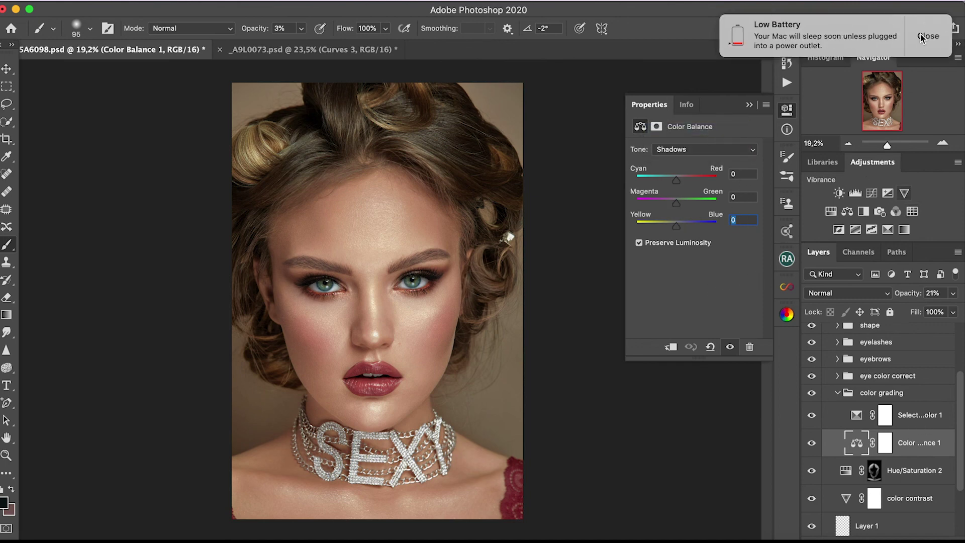
{"action": "left_click", "coordinate": [885, 415]}
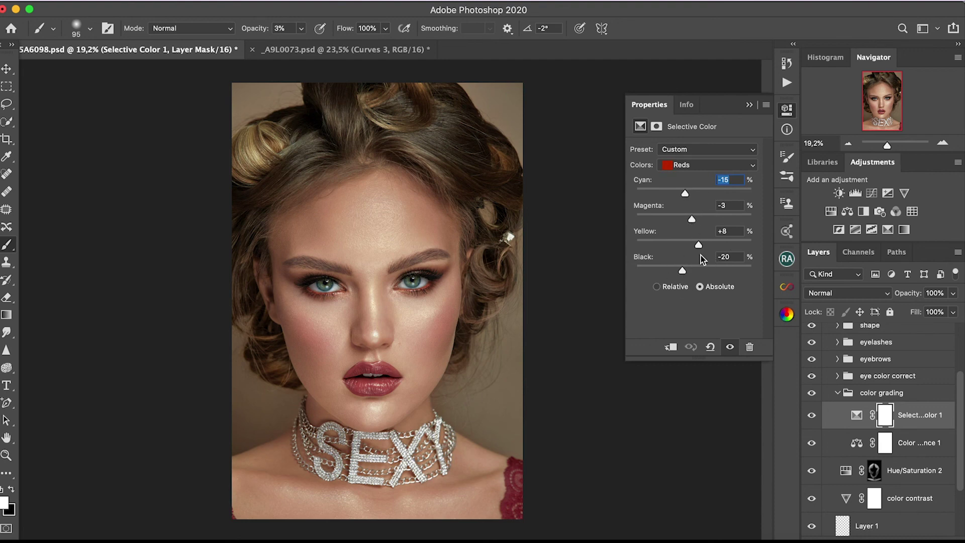
- Tune Selective Color 1's Yellows and Neutrals, compare it on and off, and re-enable the grading group
{"action": "left_click", "coordinate": [706, 164]}
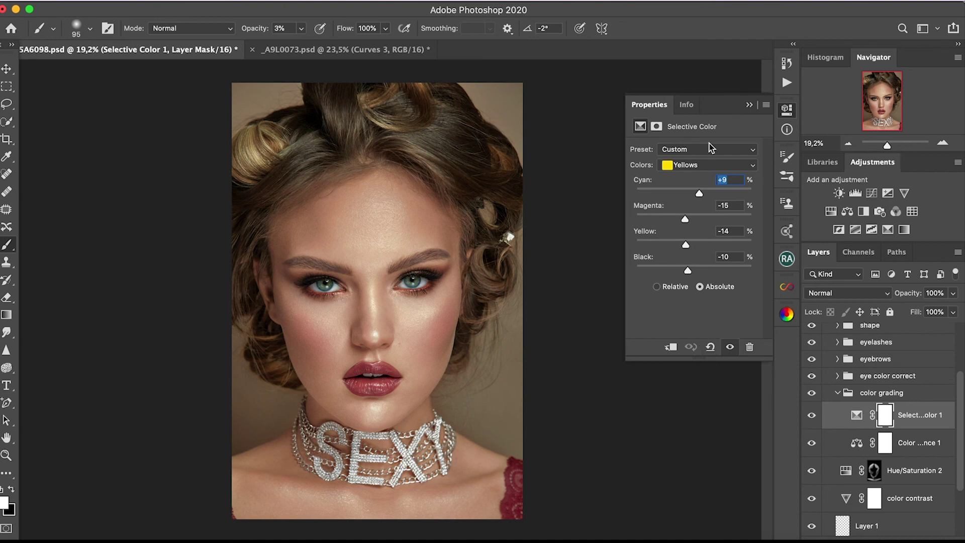
{"action": "left_click", "coordinate": [709, 165]}
{"action": "left_click", "coordinate": [722, 225]}
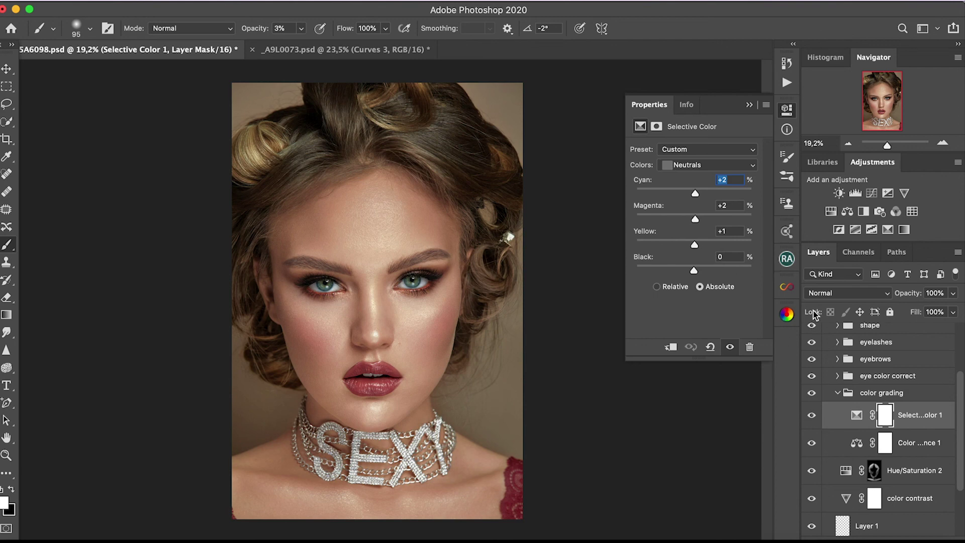
{"action": "left_click", "coordinate": [812, 416]}
{"action": "left_click", "coordinate": [812, 416]}
{"action": "left_click", "coordinate": [812, 393]}
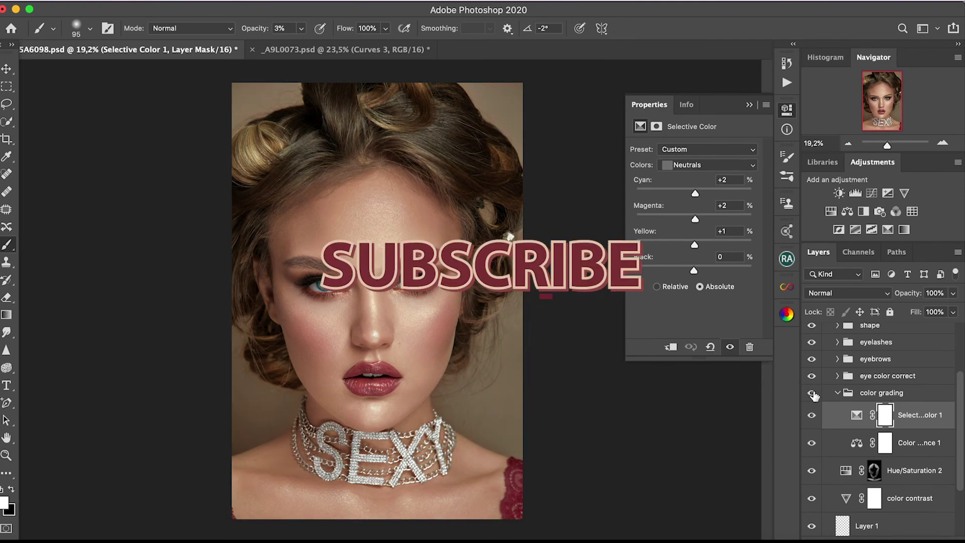
{"action": "scroll", "coordinate": [935, 380], "scroll_direction": "up", "scroll_amount": 3}
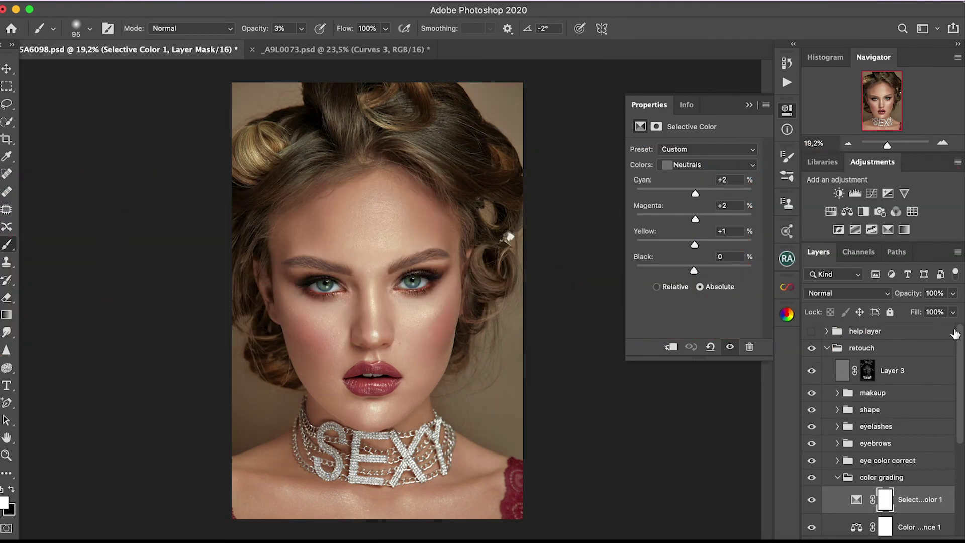
{"action": "left_click", "coordinate": [888, 358]}
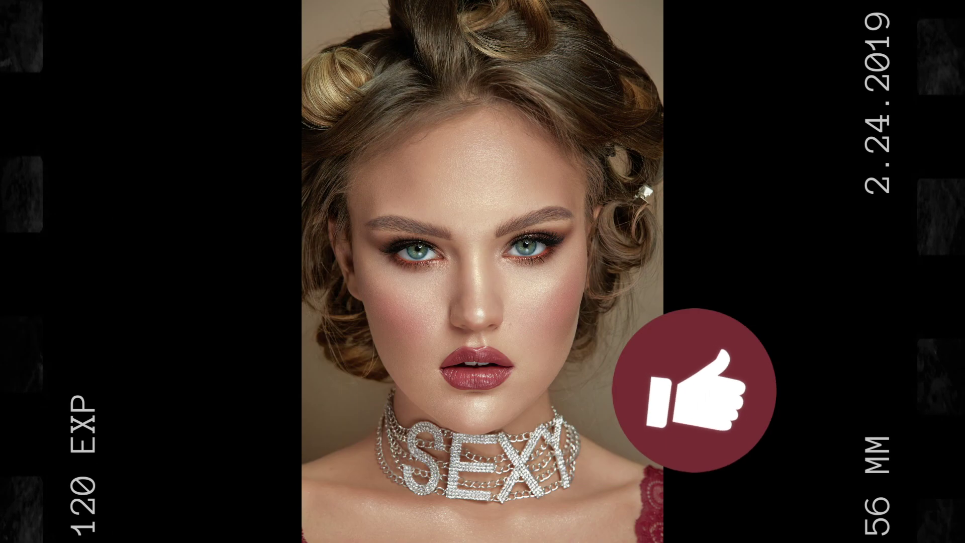